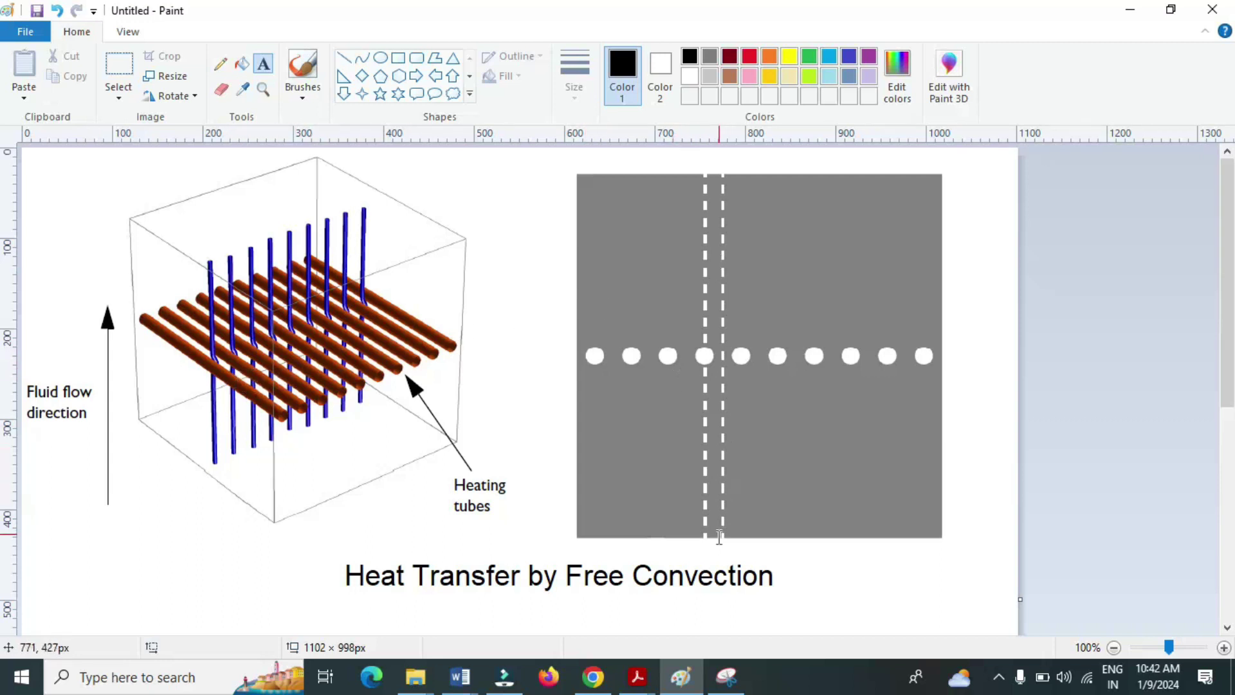
Brush black flow arrows on the dashed channel: one entering its lower end, one leaving its upper end and one pointing outward each side
left_click(299, 64)
left_click_drag(716, 543, 731, 544)
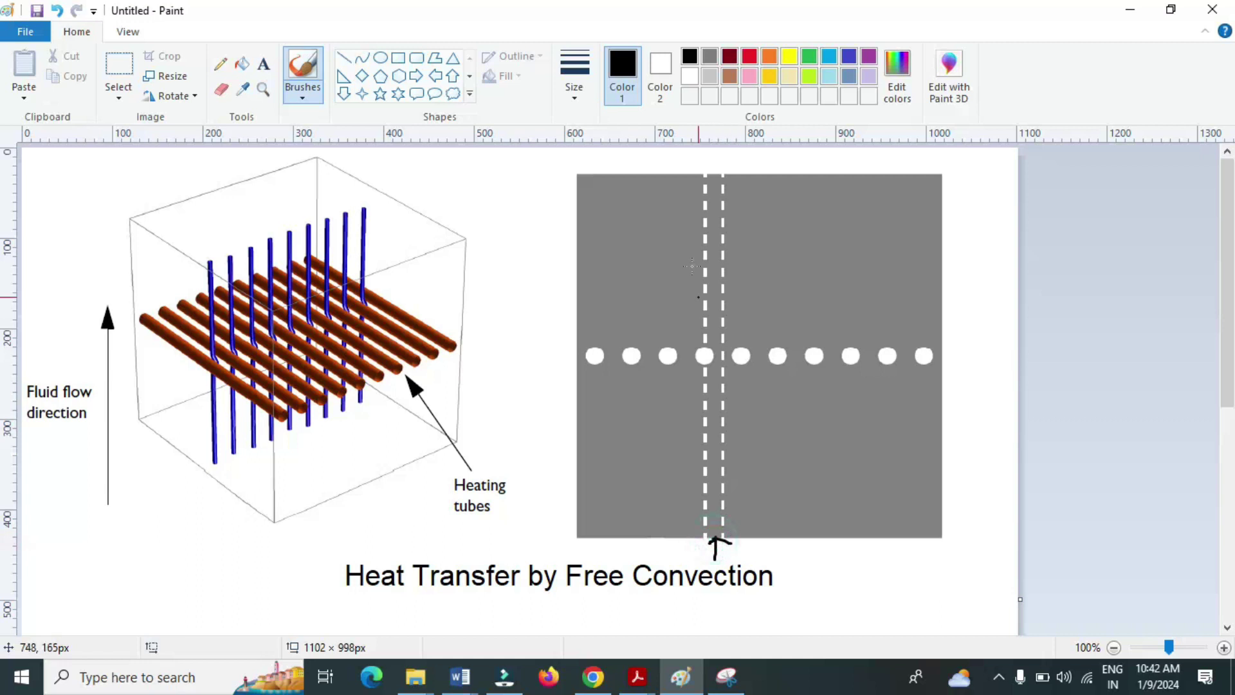
mouse_move(716, 180)
left_mouse_down()
mouse_move(716, 157)
mouse_move(729, 169)
left_mouse_up()
mouse_move(716, 183)
left_mouse_down()
mouse_move(713, 283)
mouse_move(740, 259)
mouse_move(741, 272)
mouse_move(676, 283)
mouse_move(699, 293)
left_mouse_up()
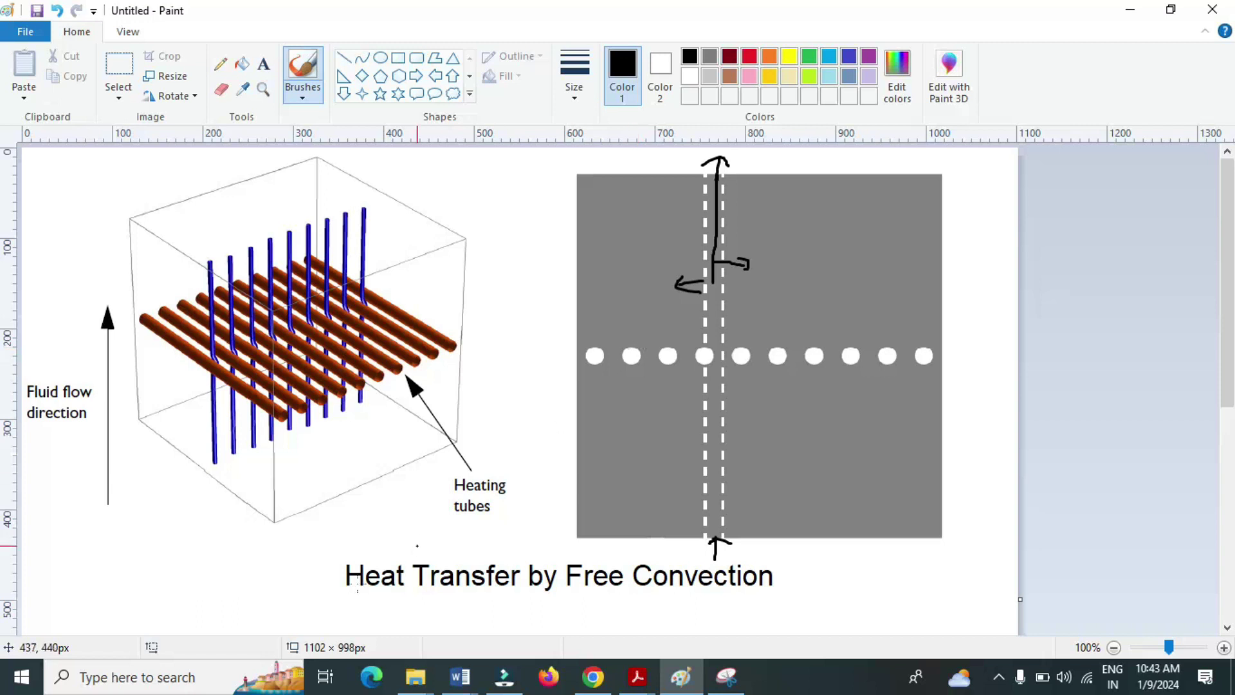
Launch COMSOL Multiphysics 6.1 and start a new 2D model with the Model Wizard
left_click(192, 687)
type("com")
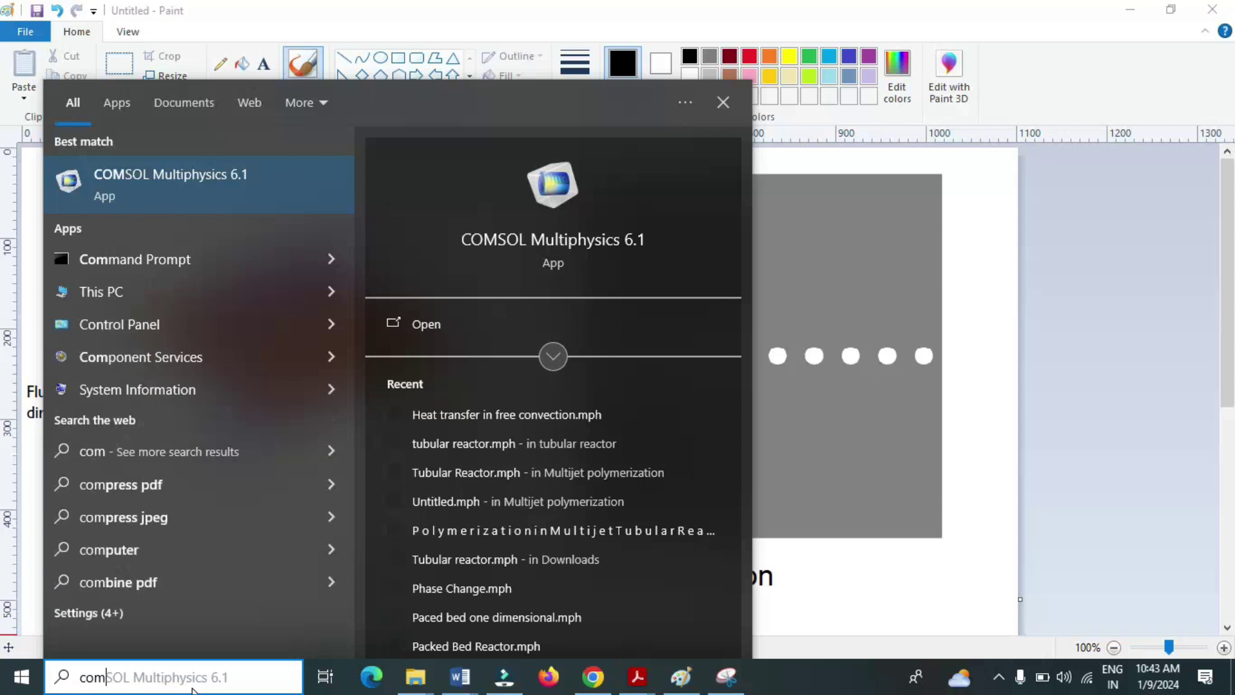
key("Escape")
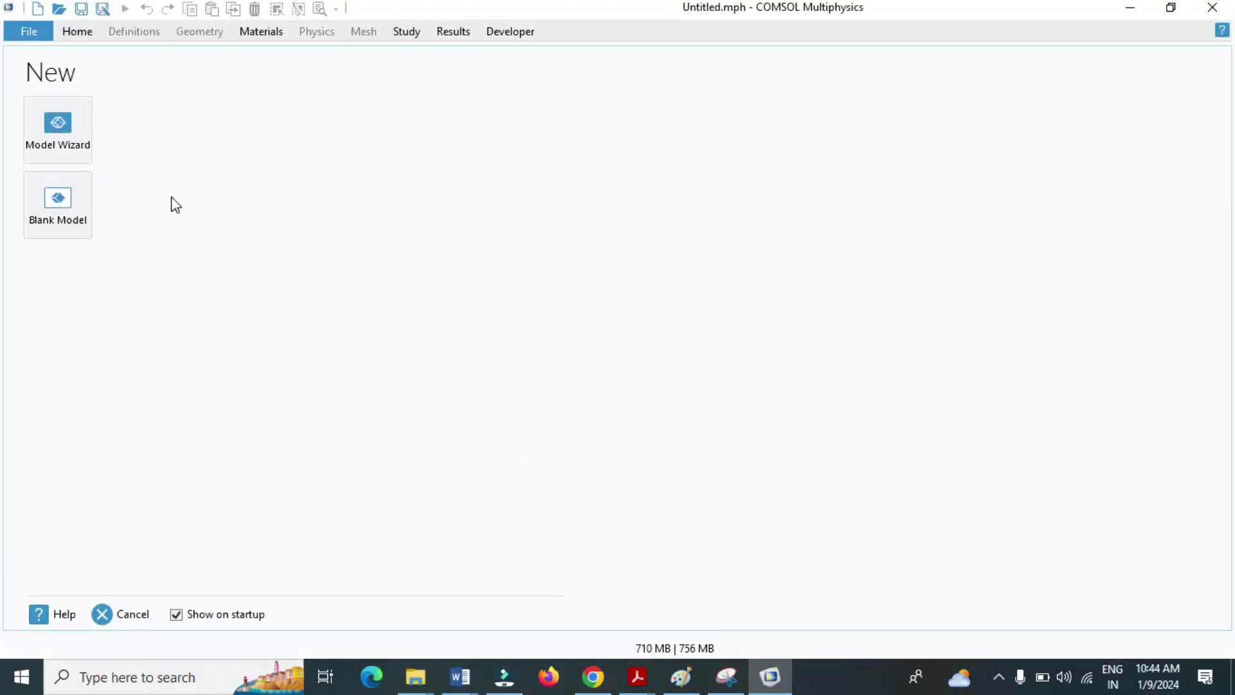
left_click(67, 153)
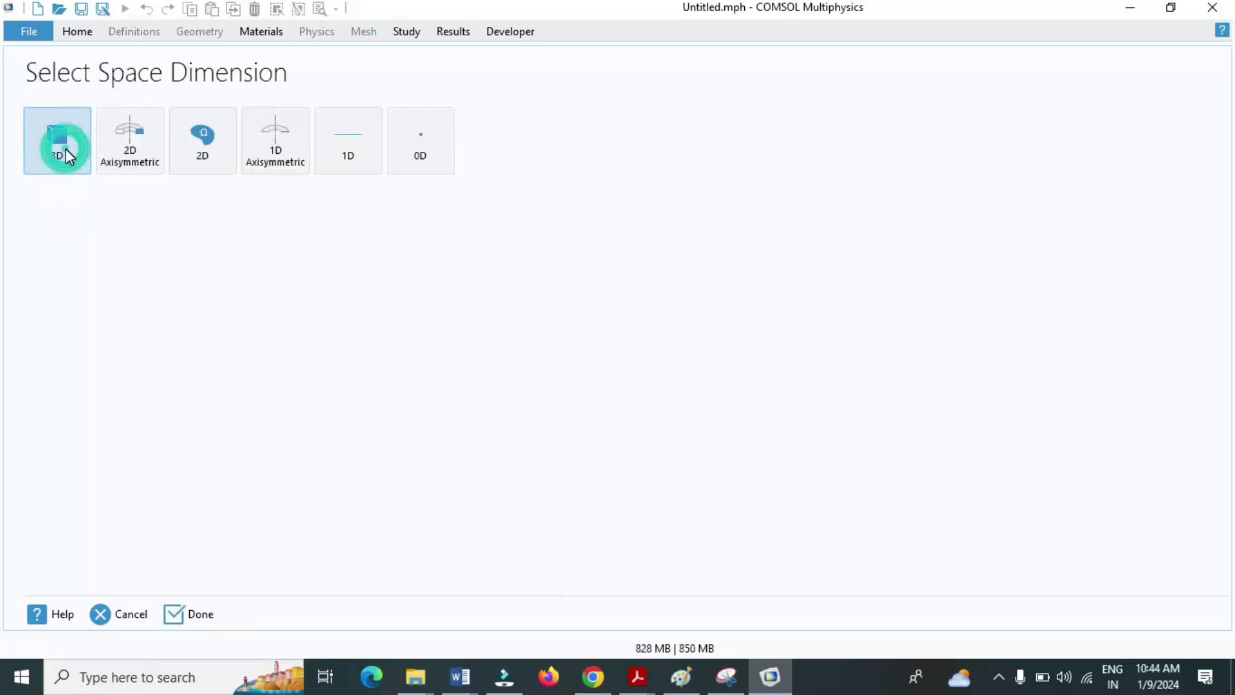
left_click(217, 152)
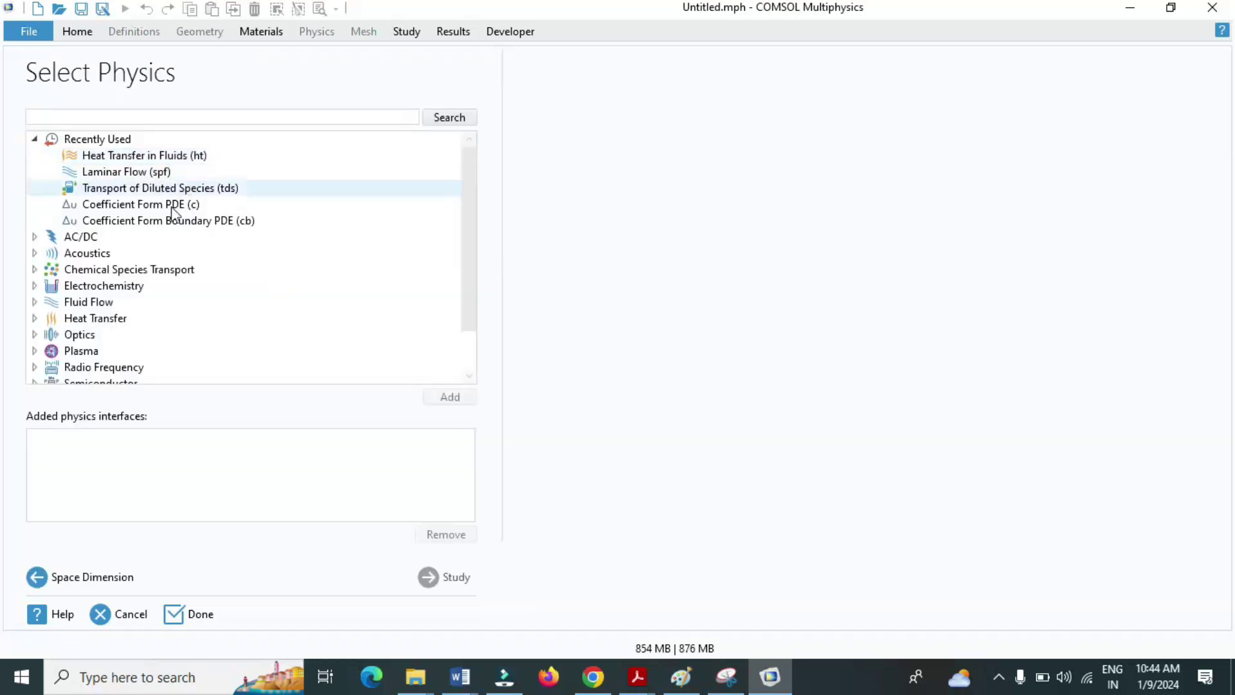
Add the Laminar Flow (spf) interface from the single-phase fluid flow physics
left_click(33, 304)
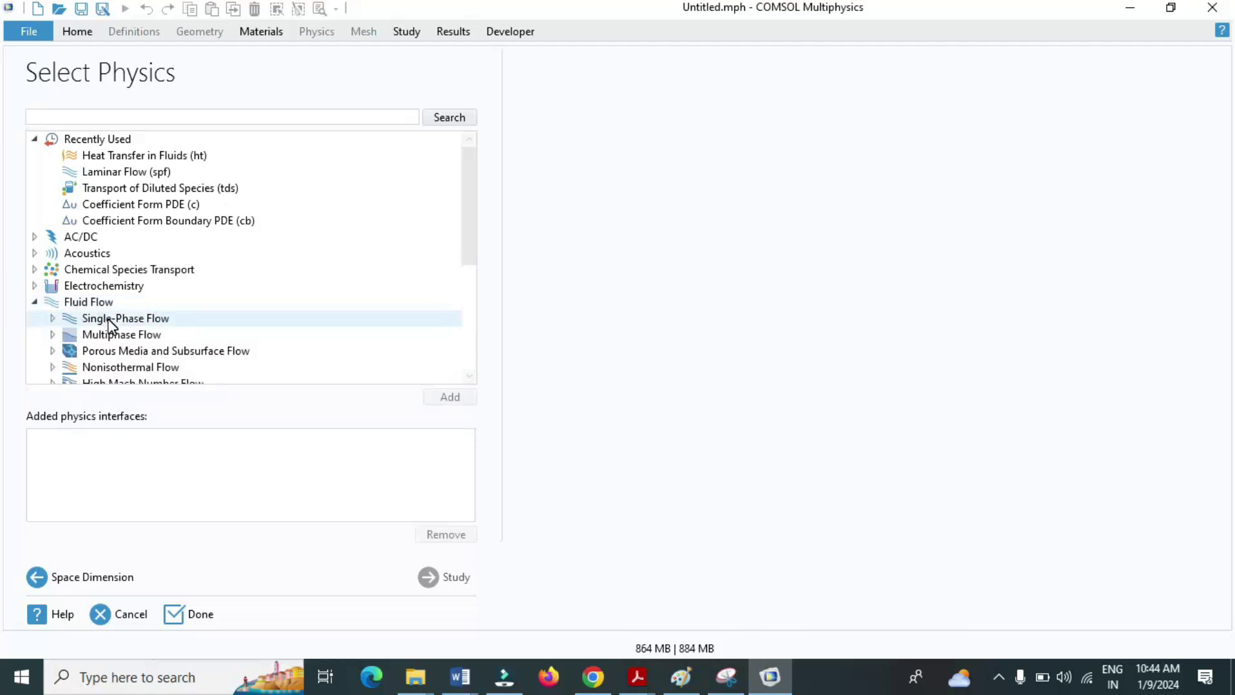
left_click(109, 320)
left_click(53, 319)
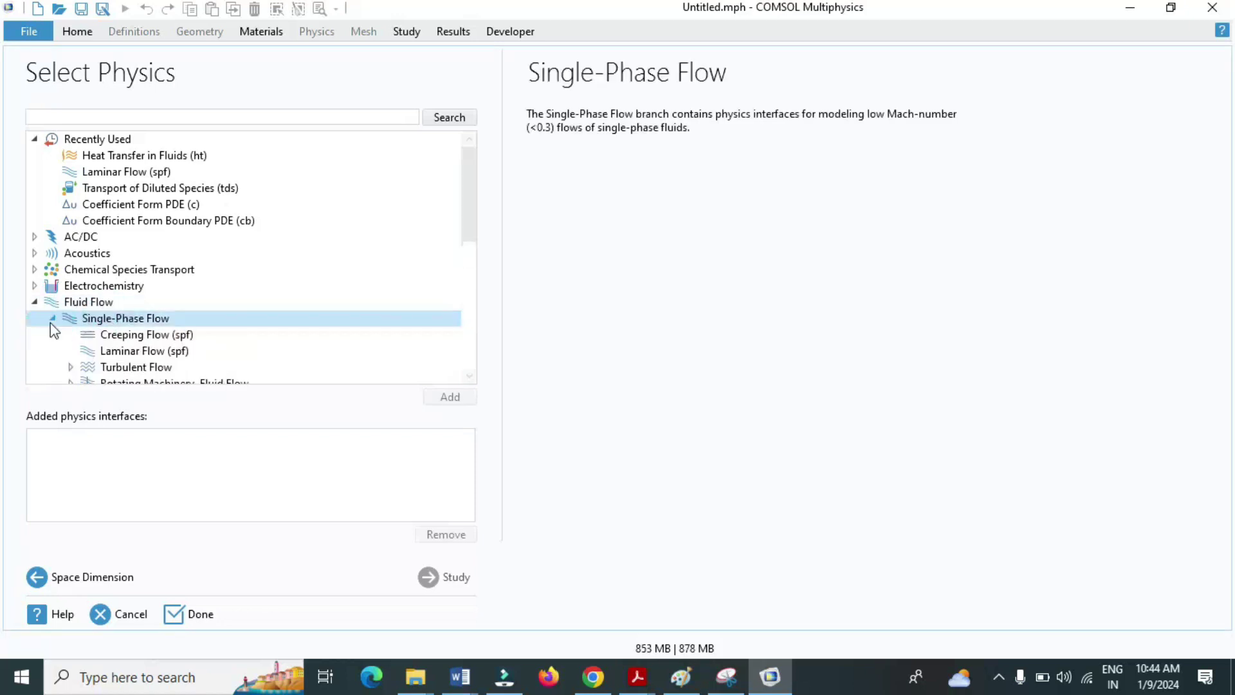
scroll(100, 322, "down", 1)
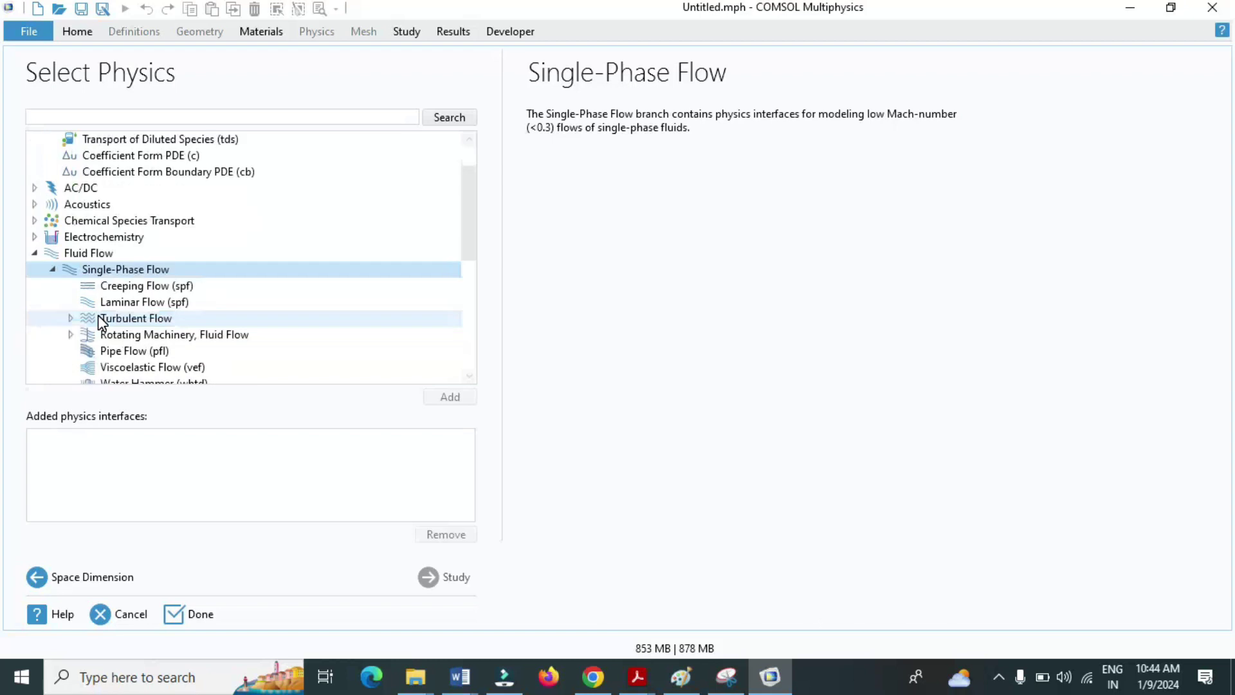
left_click(133, 301)
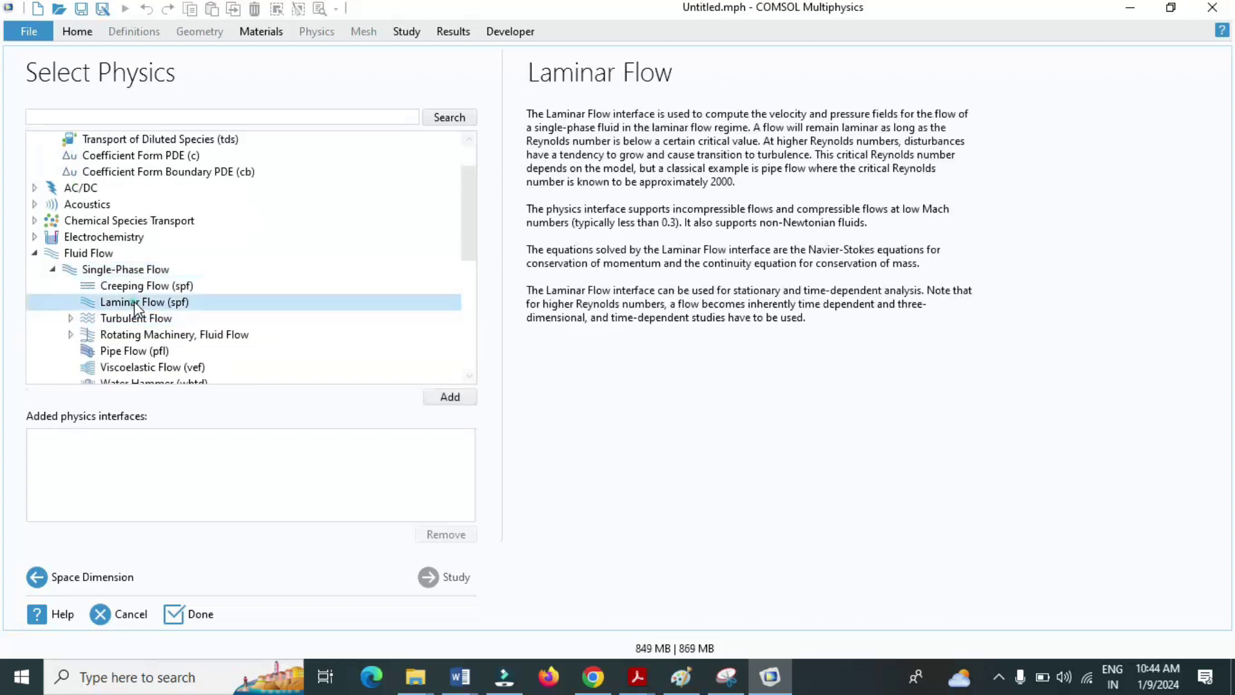
left_click(450, 397)
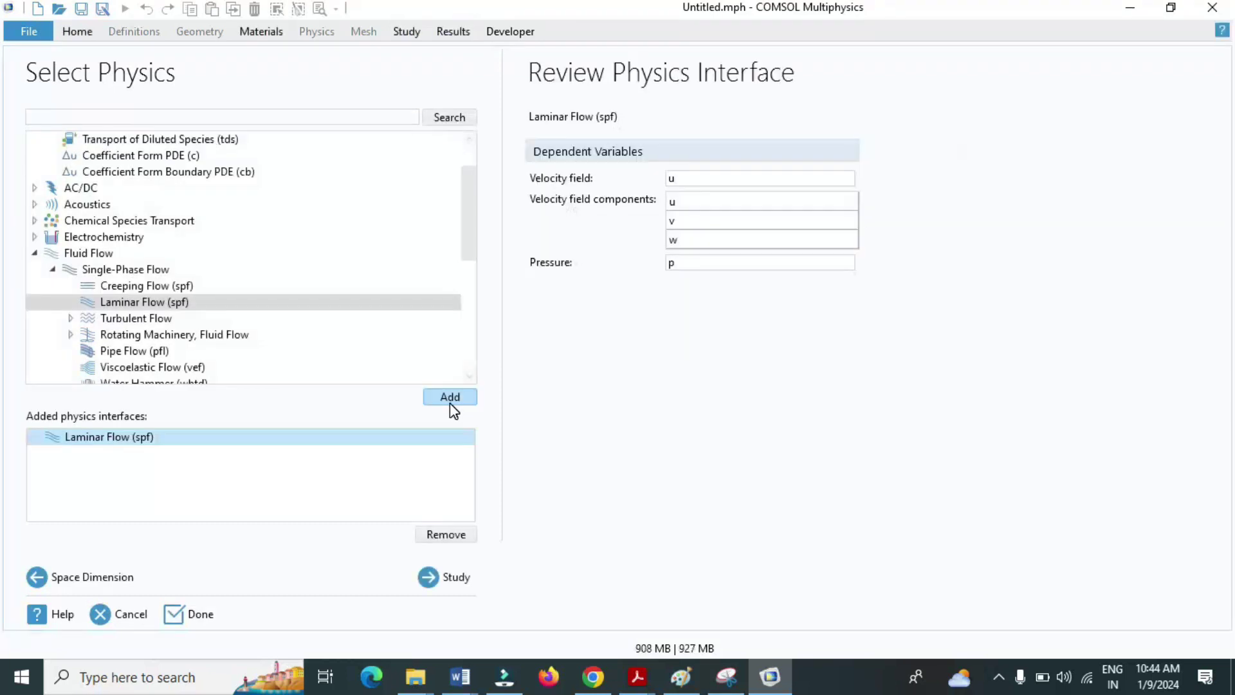
Add the Heat Transfer in Fluids (ht) interface to the model's physics
left_click(35, 254)
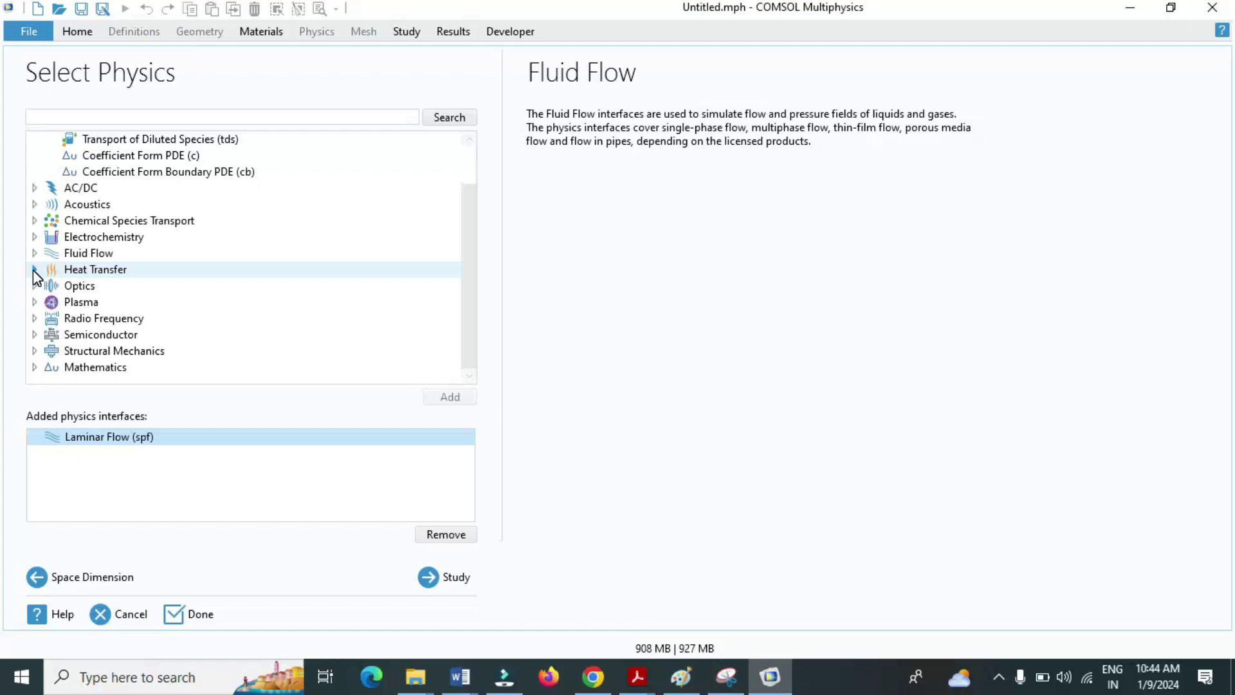
left_click(34, 269)
left_click(145, 301)
left_click(439, 398)
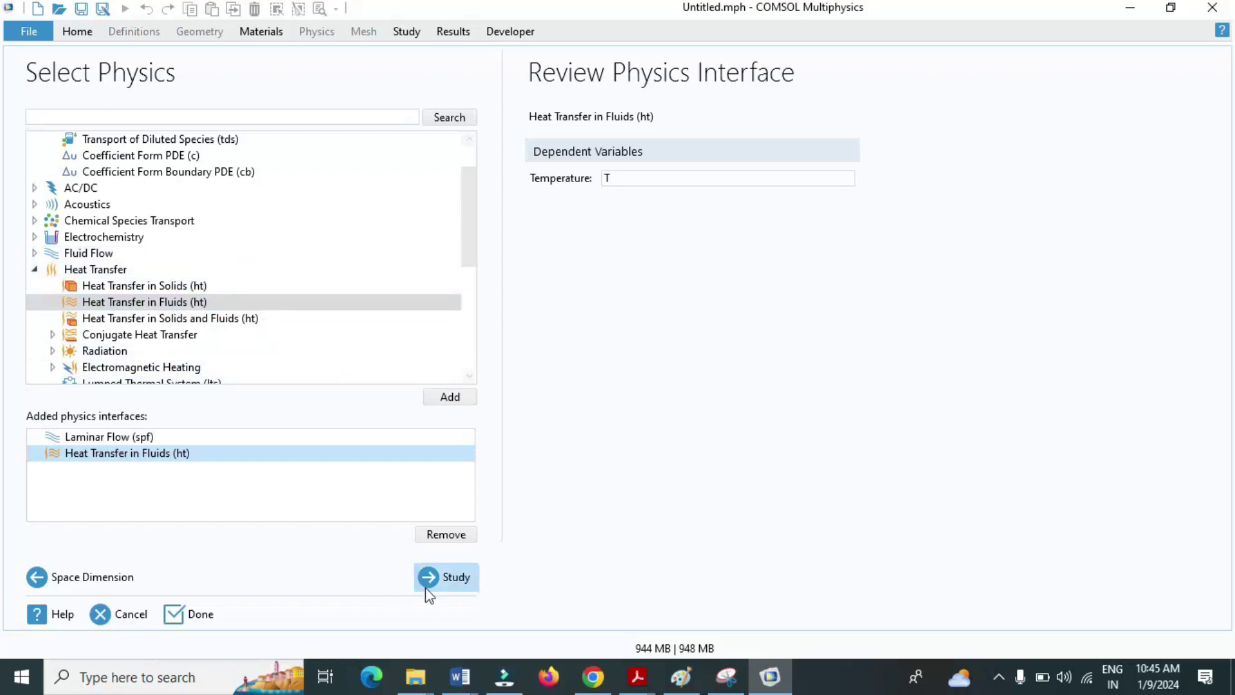
Choose a Stationary study and finish the model setup
left_click(447, 588)
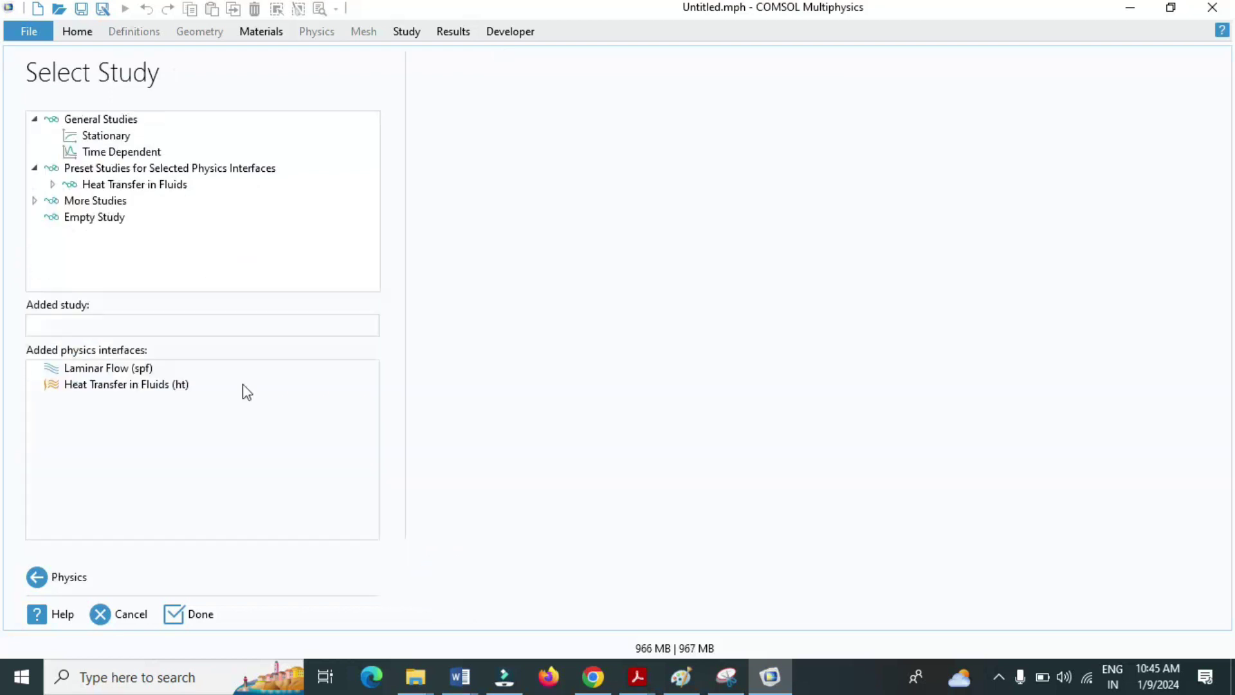
left_click(103, 135)
left_click(184, 615)
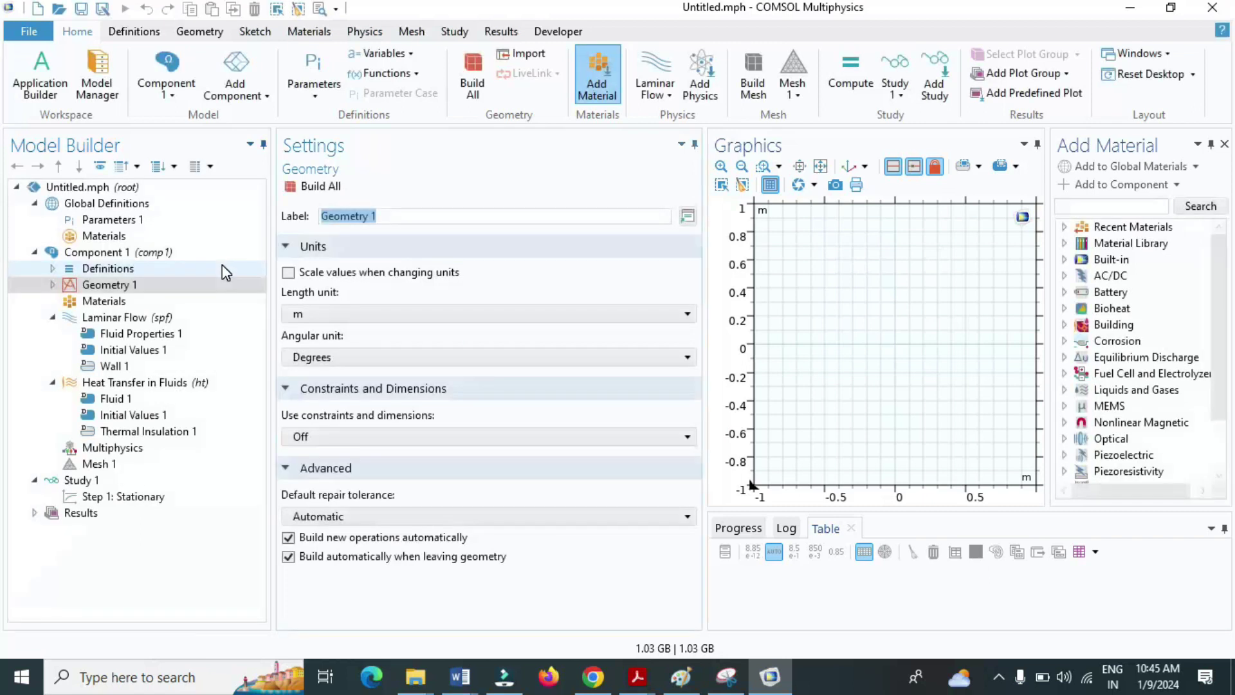
Load the global parameters from parameters.txt and review the heating-tube diagram in Paint before returning to COMSOL
left_click(137, 221)
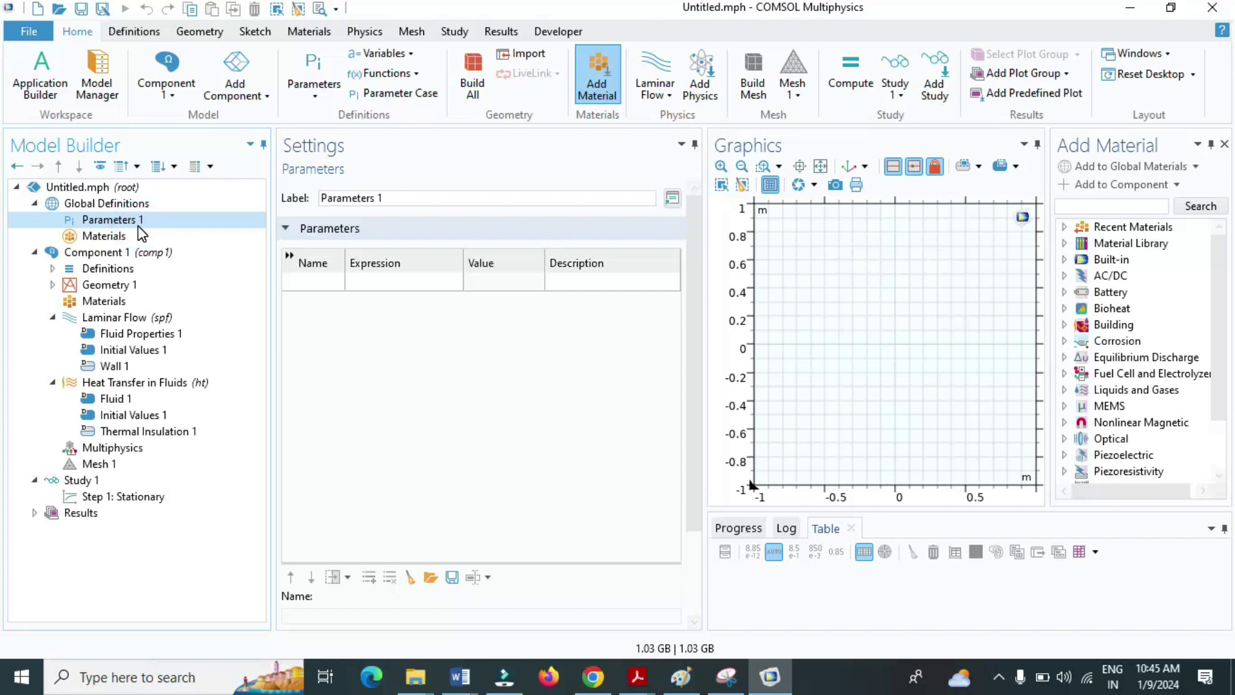
left_click(430, 577)
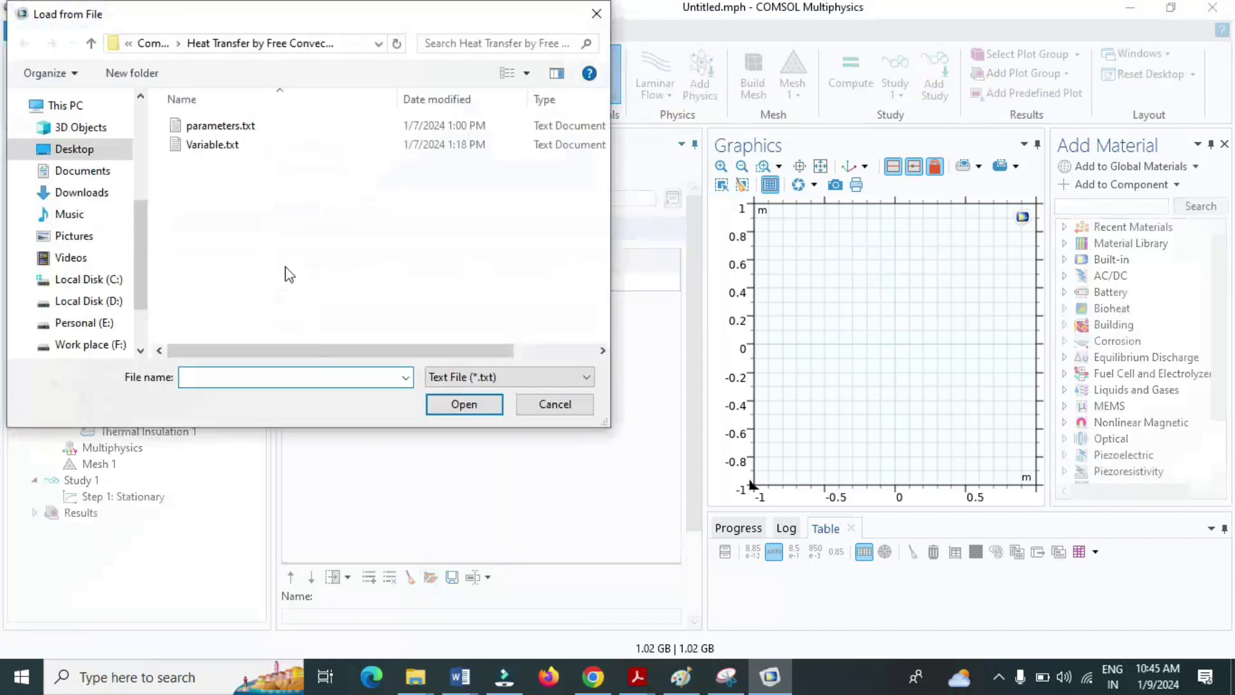
left_click(233, 131)
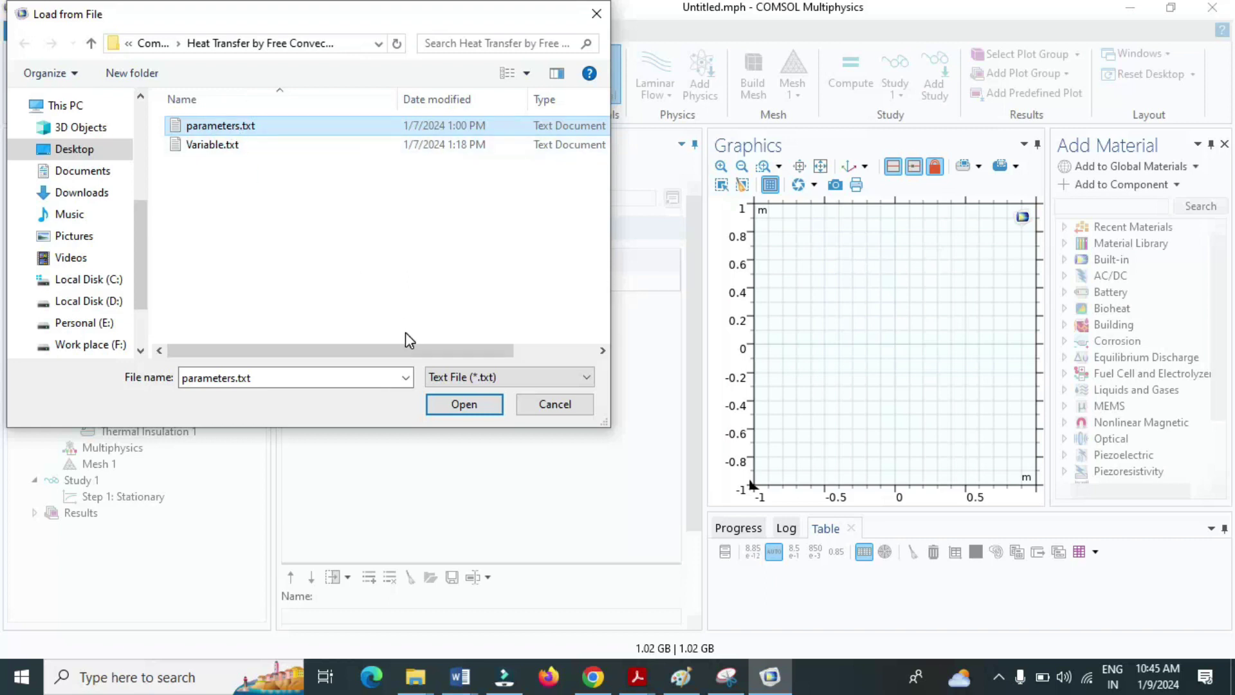
left_click(464, 405)
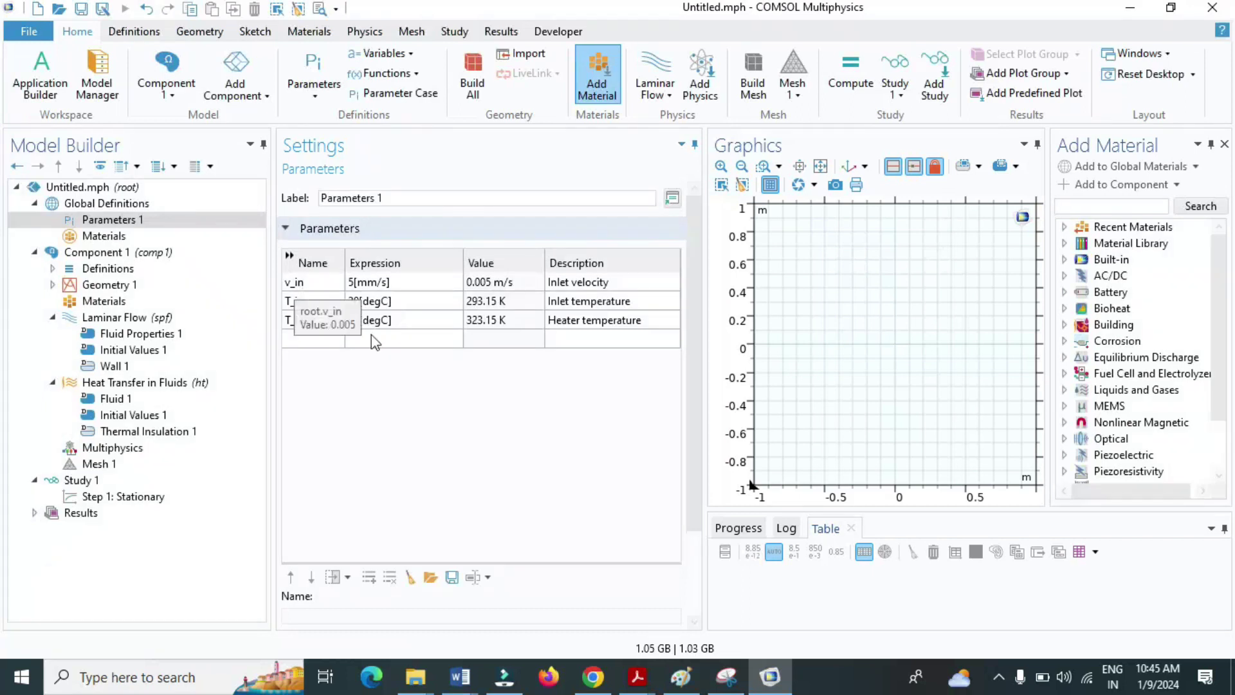
left_click(692, 688)
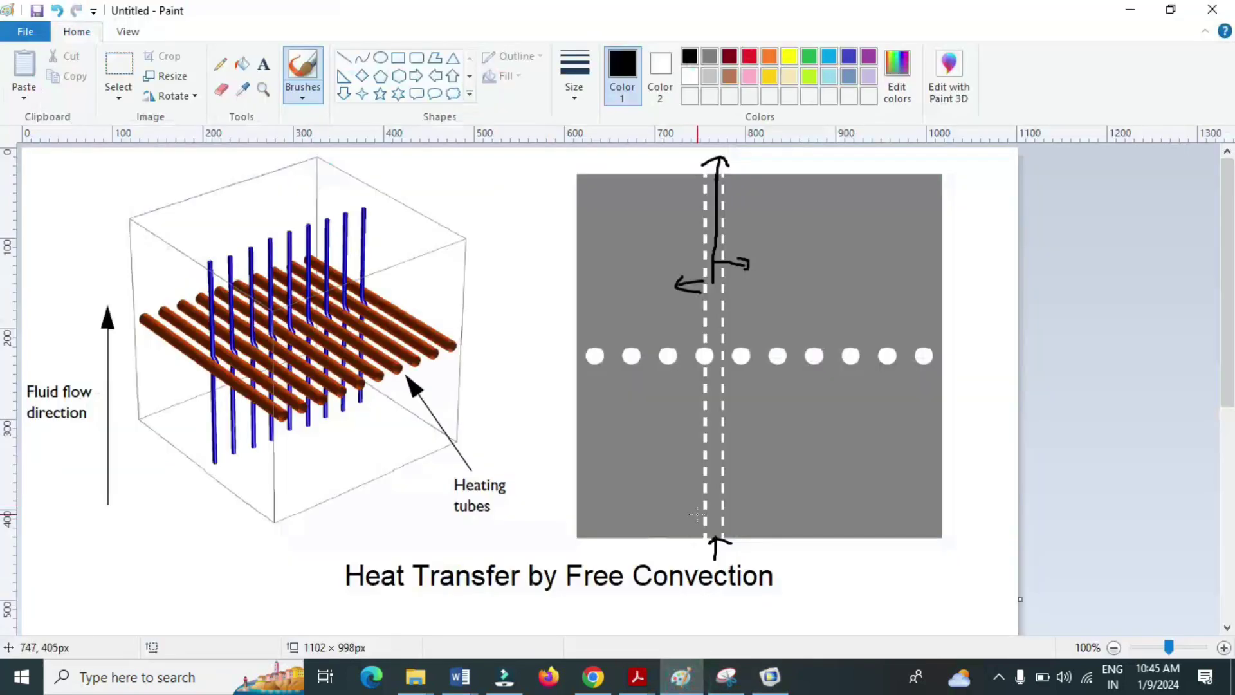
left_click(780, 687)
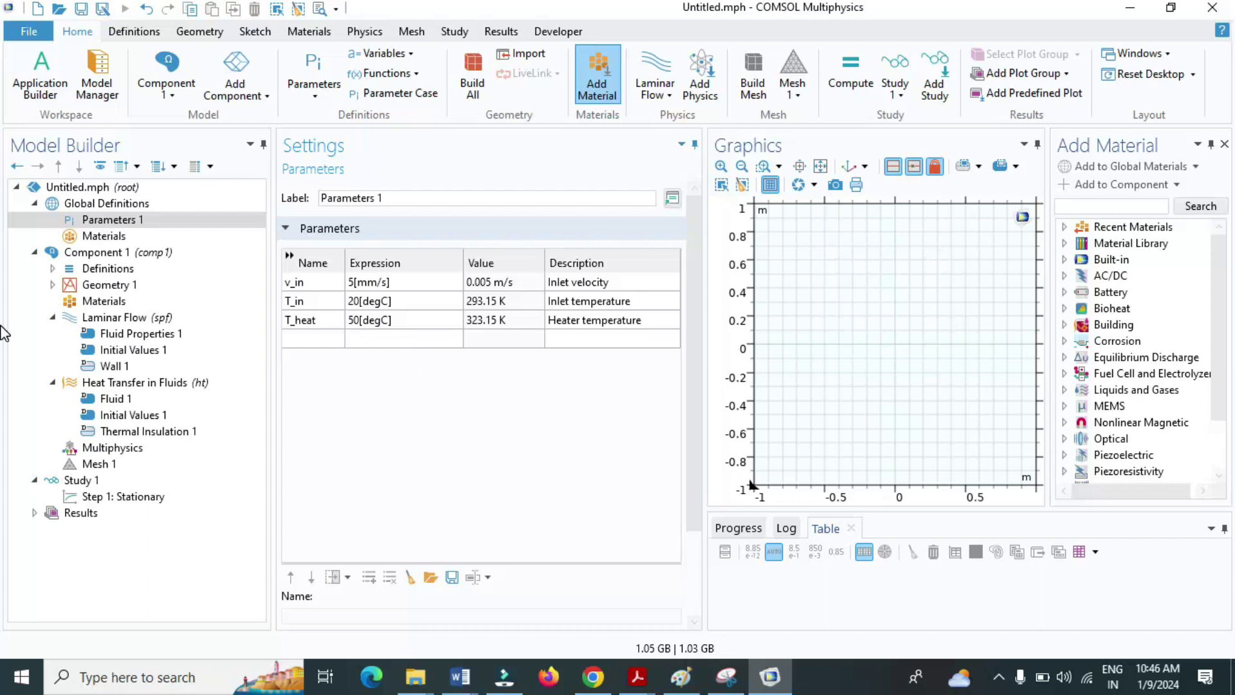
Add a solid rectangle 0.005 m wide and 0.04 m high to Geometry 1 and build it
left_click(53, 285)
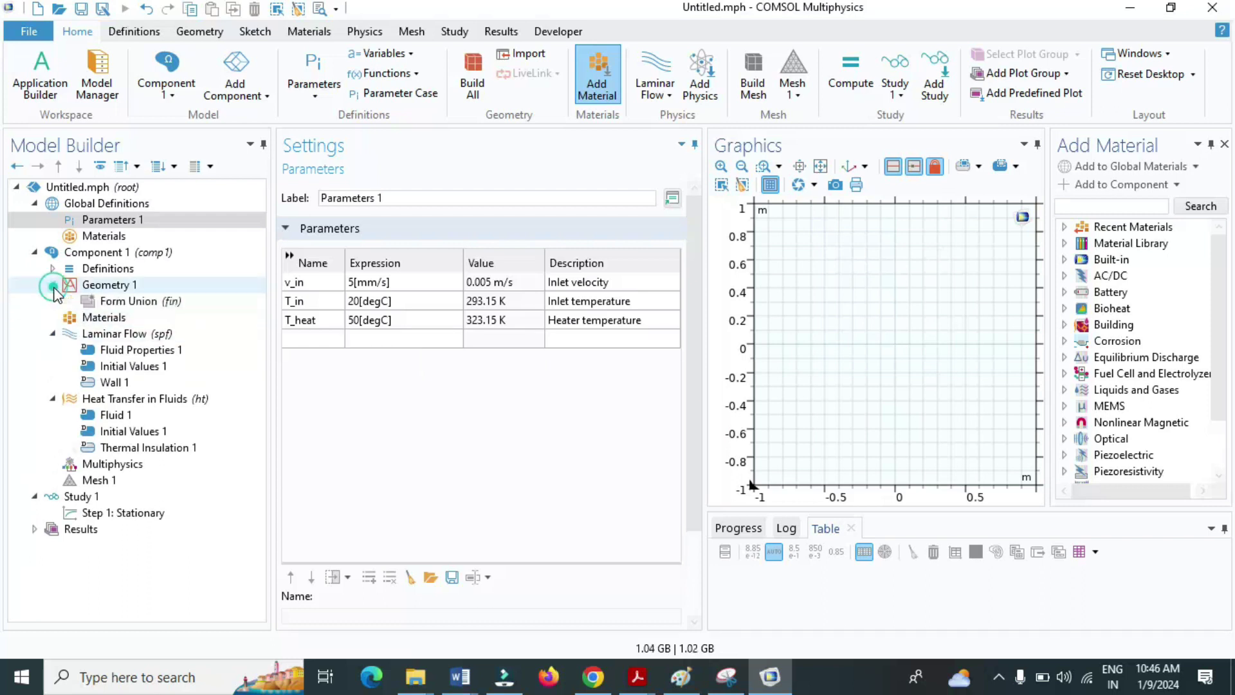
left_click(106, 285)
right_click(106, 285)
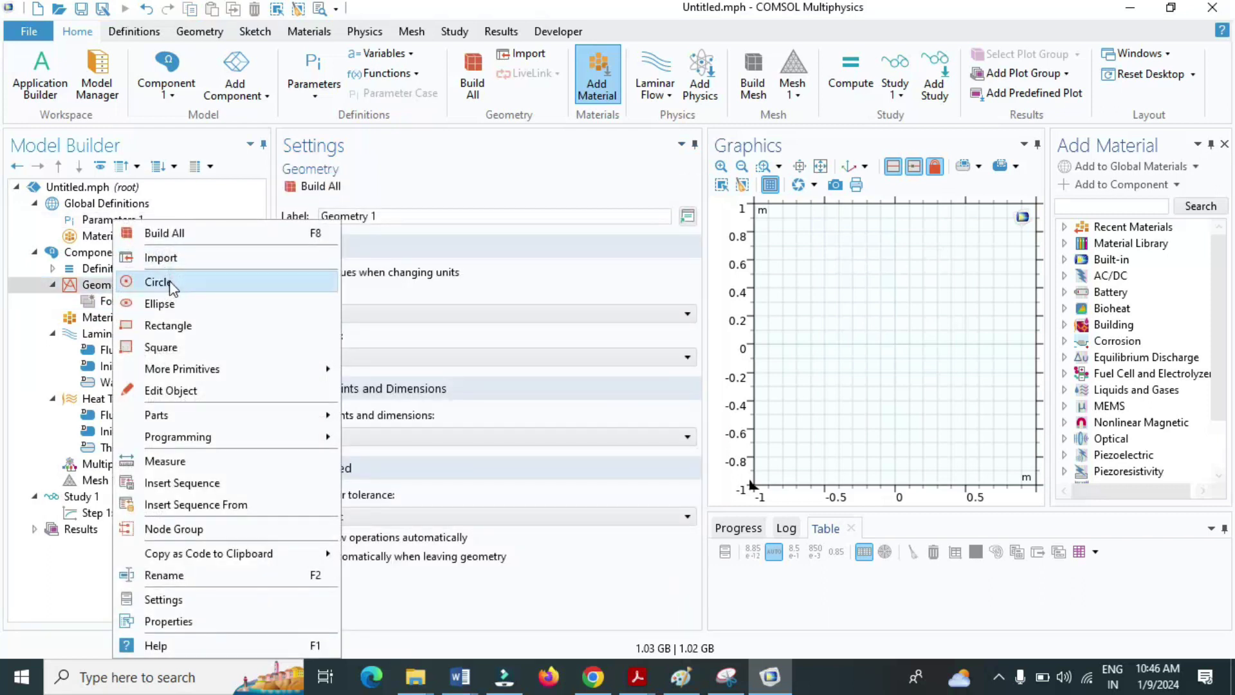
left_click(174, 326)
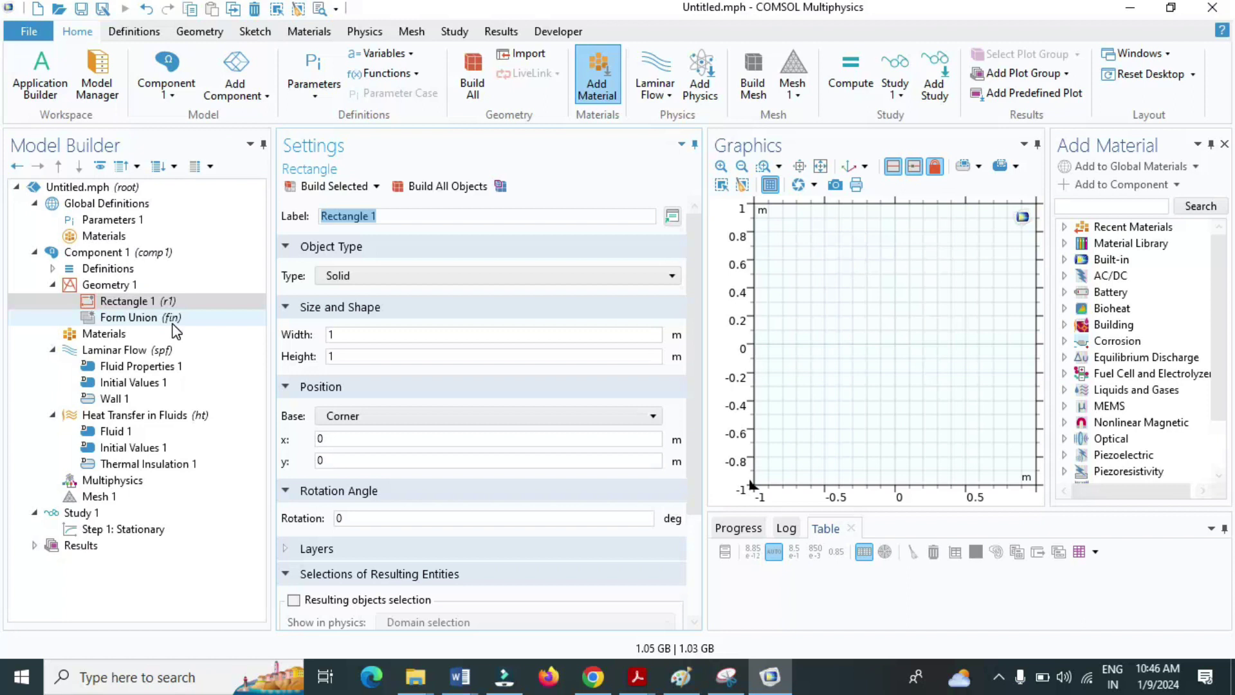
left_click(352, 339)
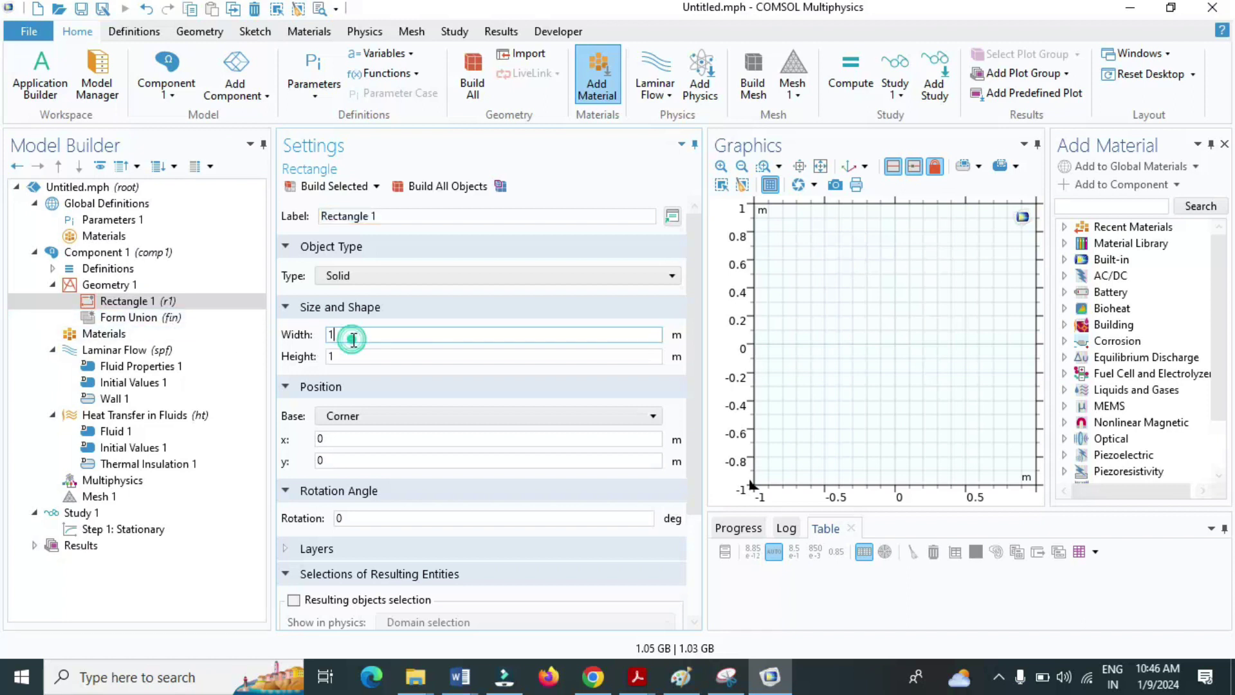
key("BackSpace")
type("0.005")
left_click(344, 357)
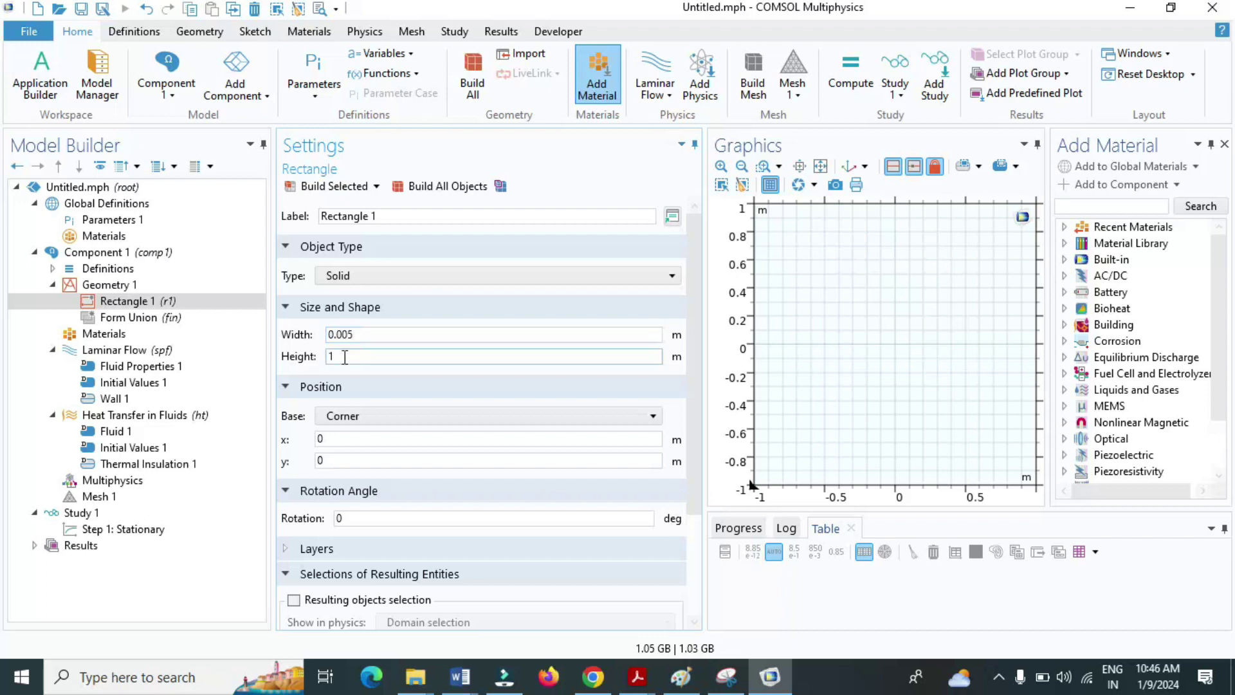
type("0.04")
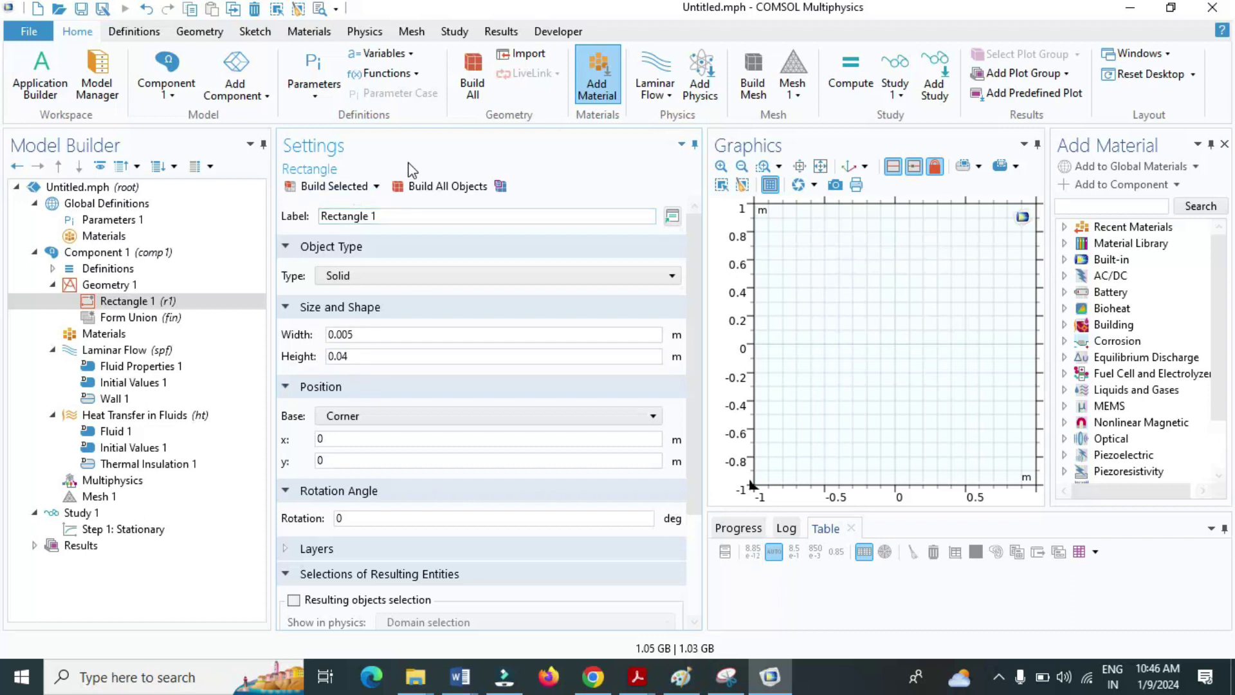
left_click(434, 185)
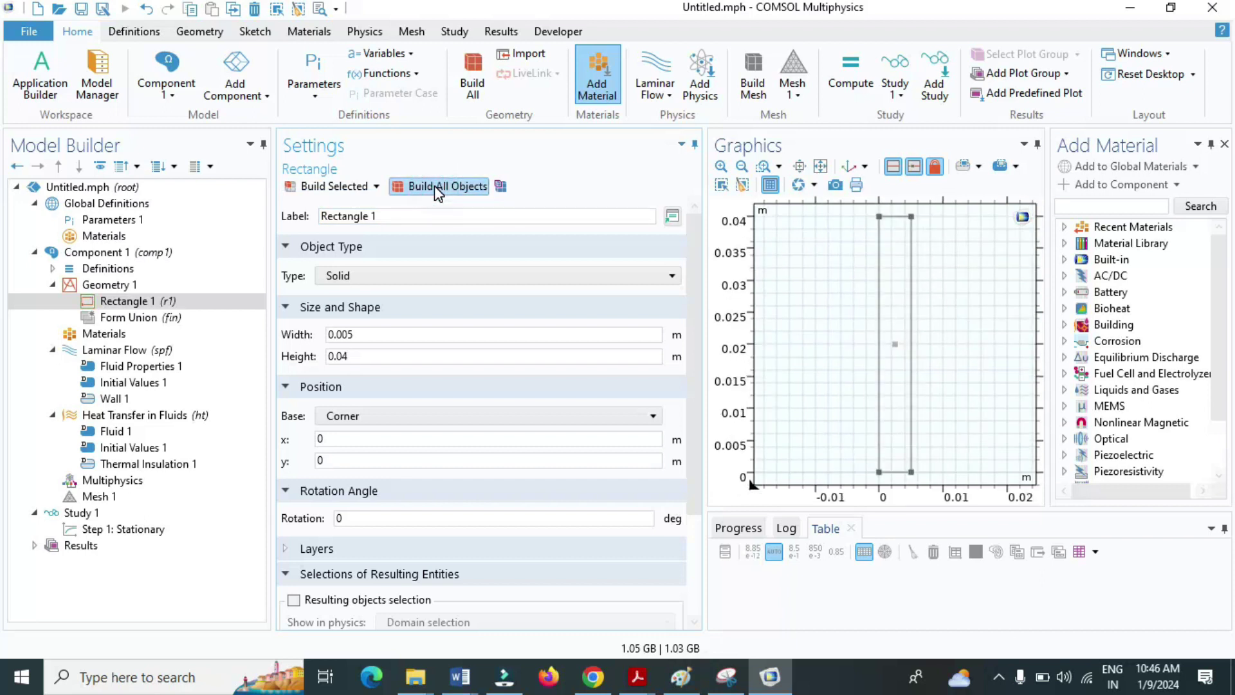
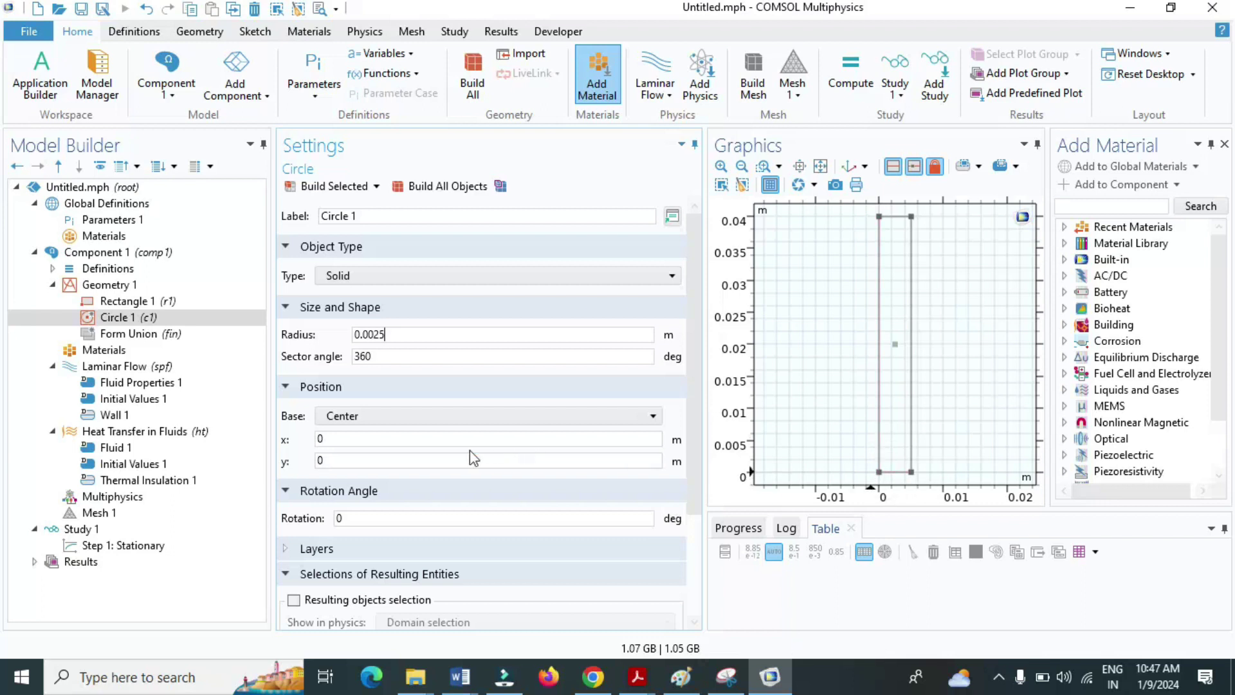
Set the circle's centre y position to 0.015 m and build all objects
left_click(380, 454)
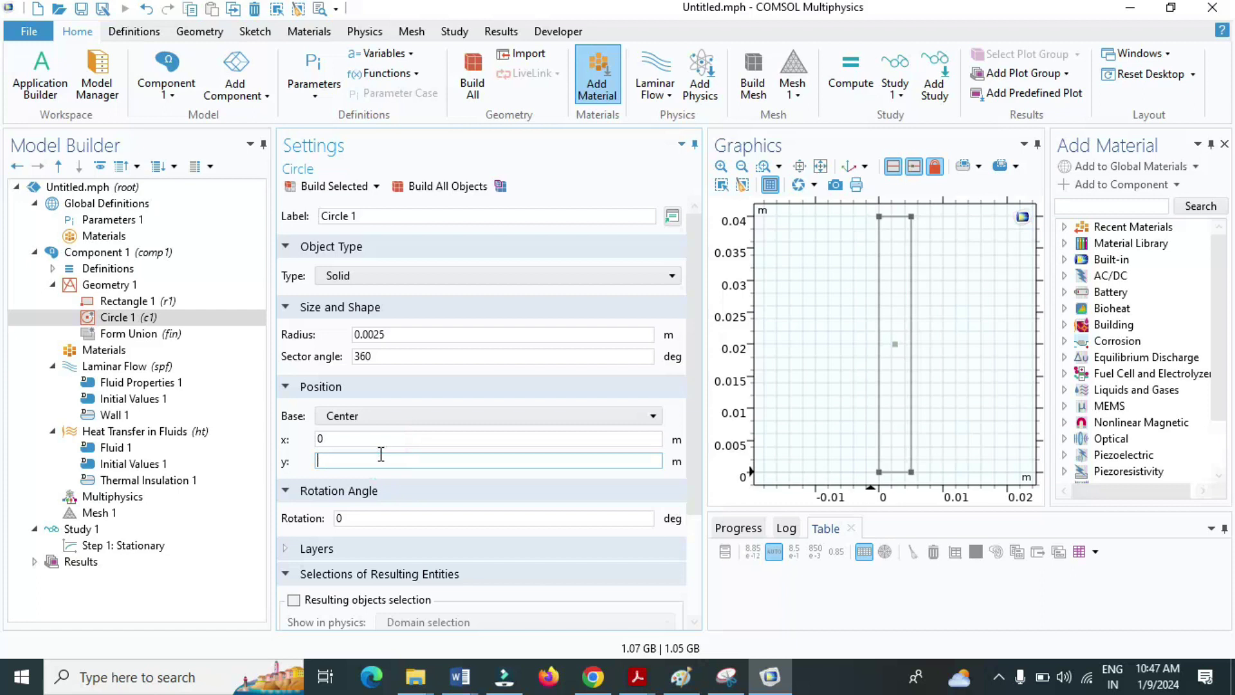
type("0.015")
left_click(420, 188)
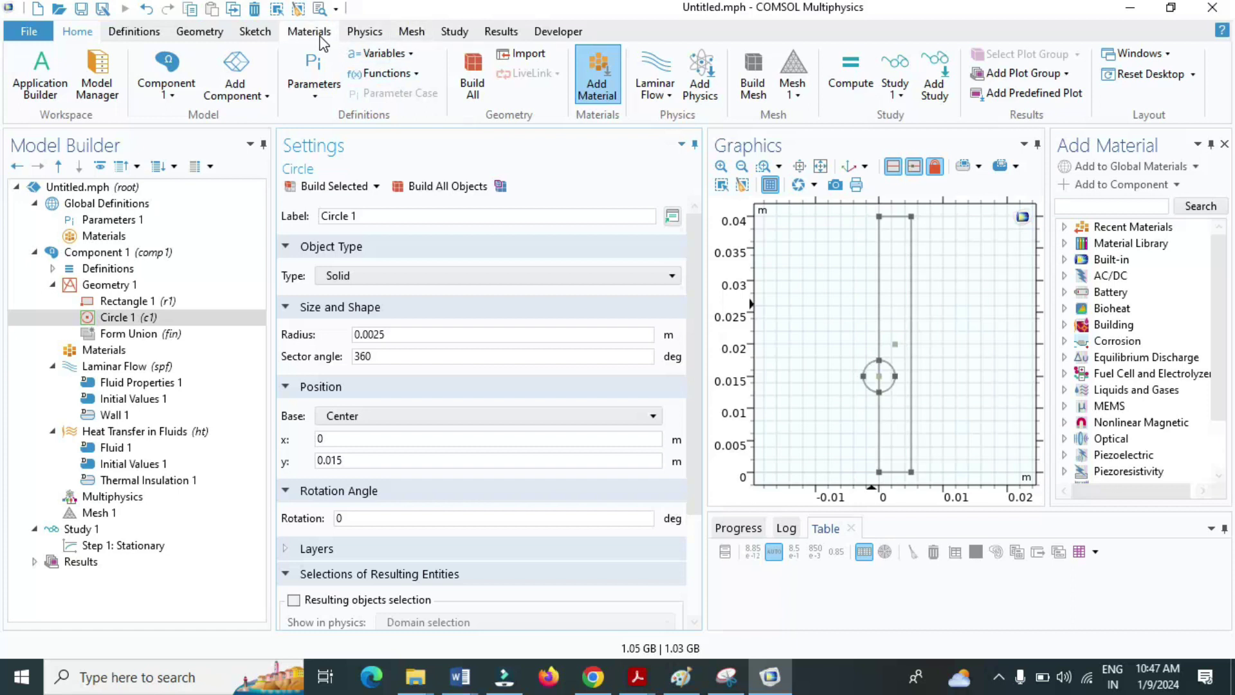
Subtract the circle from the rectangle with a Difference operation and build all objects
left_click(204, 33)
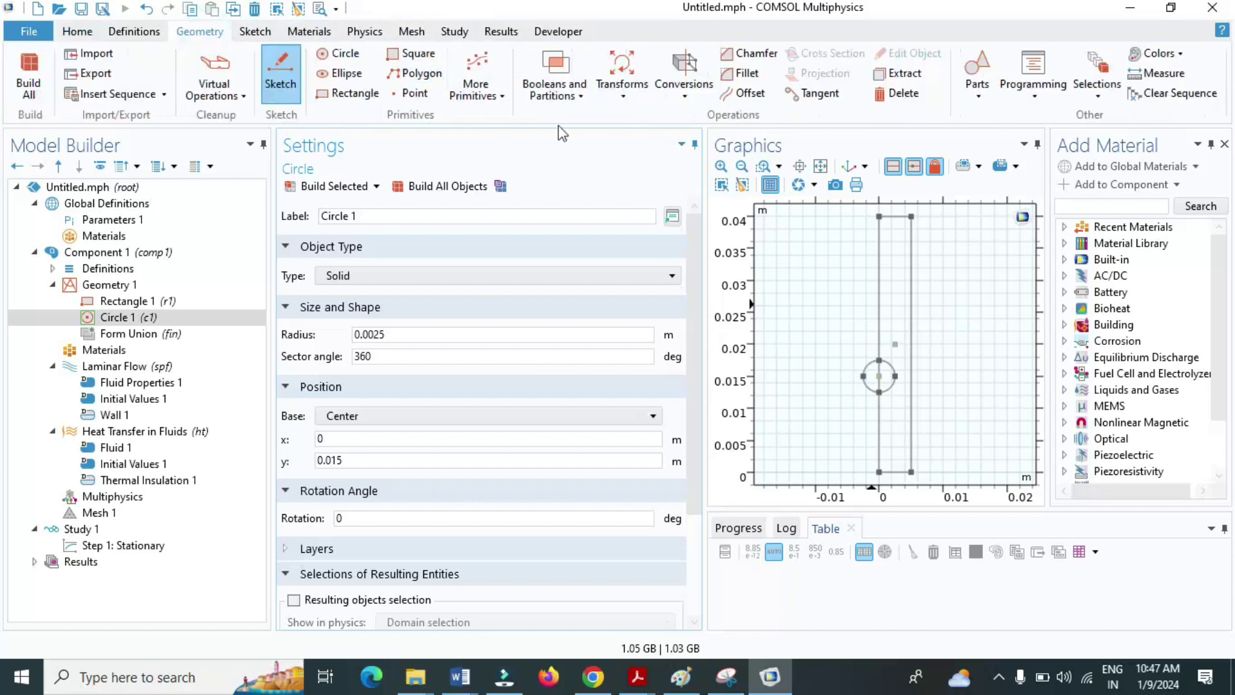
left_click(579, 98)
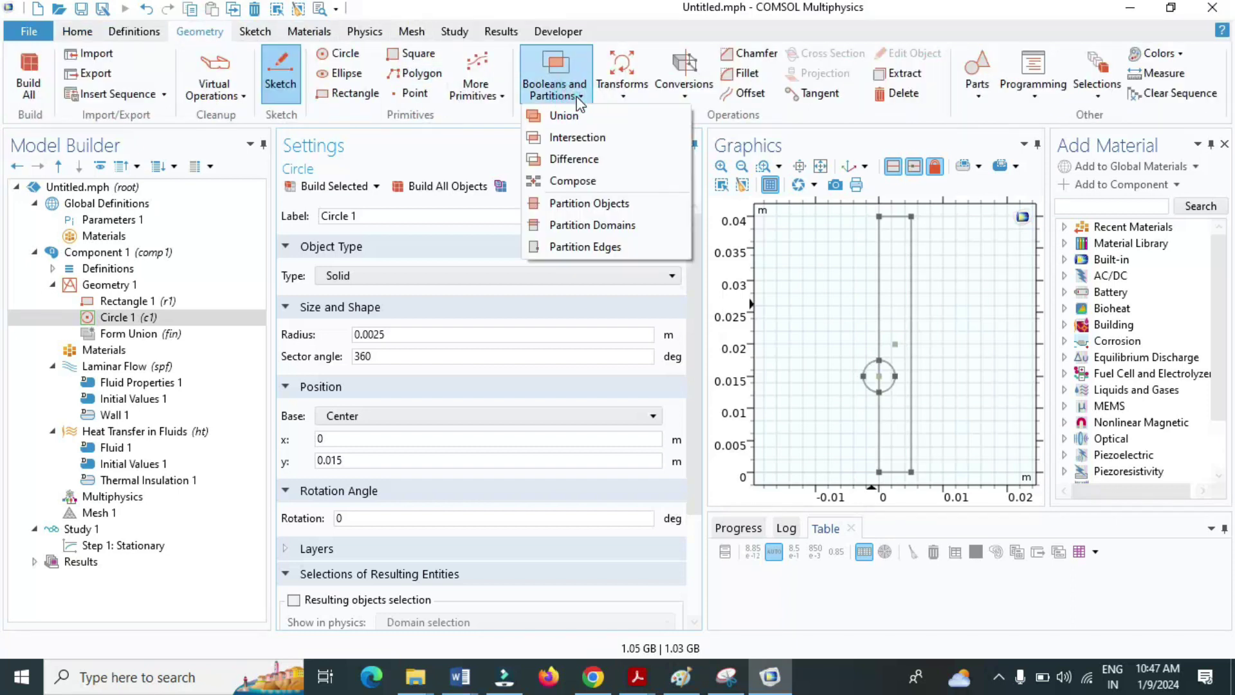
left_click(565, 157)
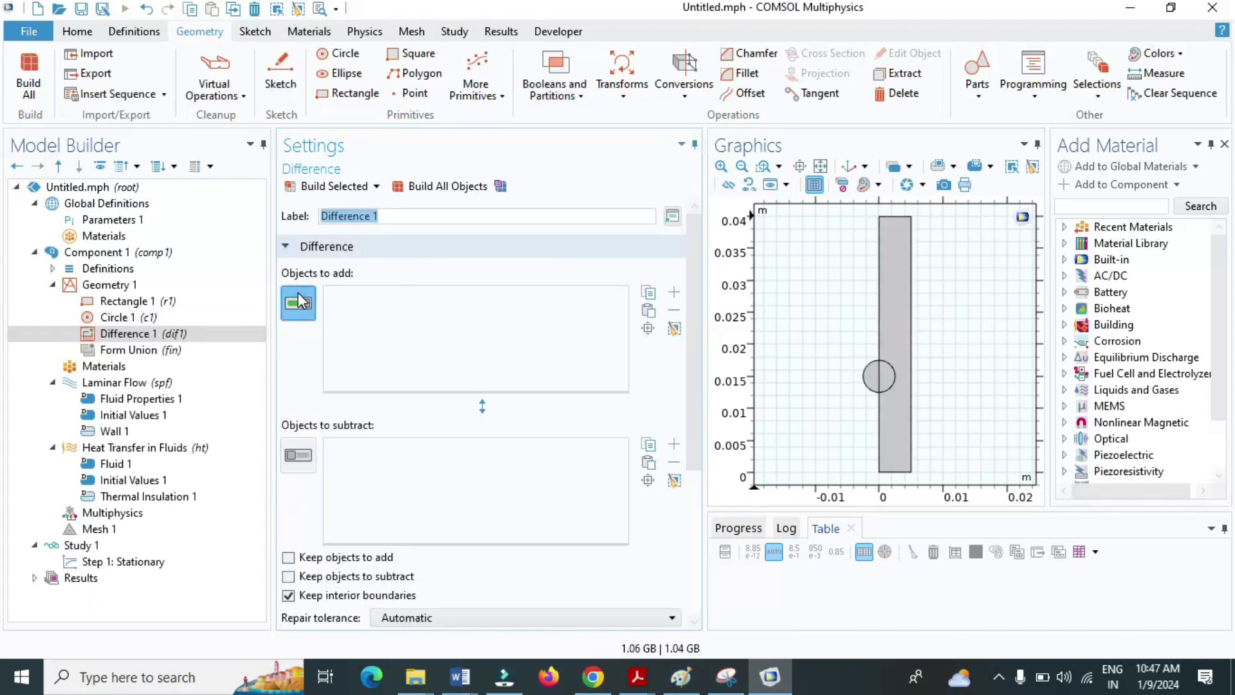
left_click(895, 293)
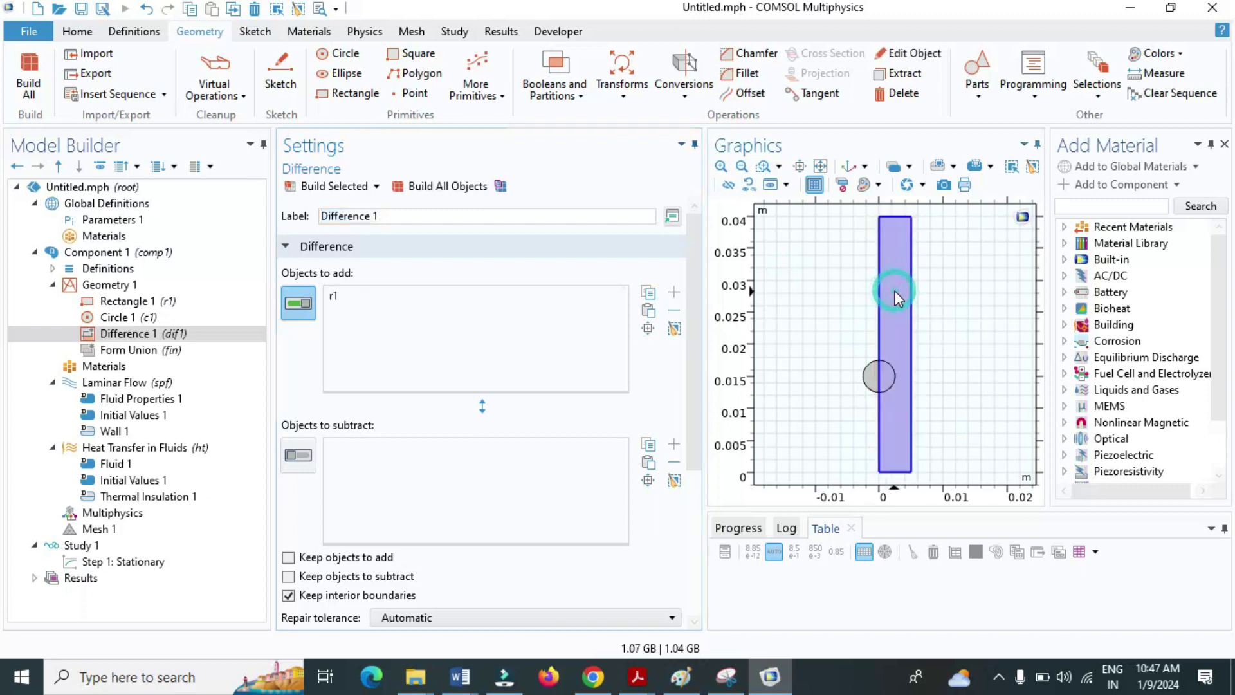
left_click(298, 455)
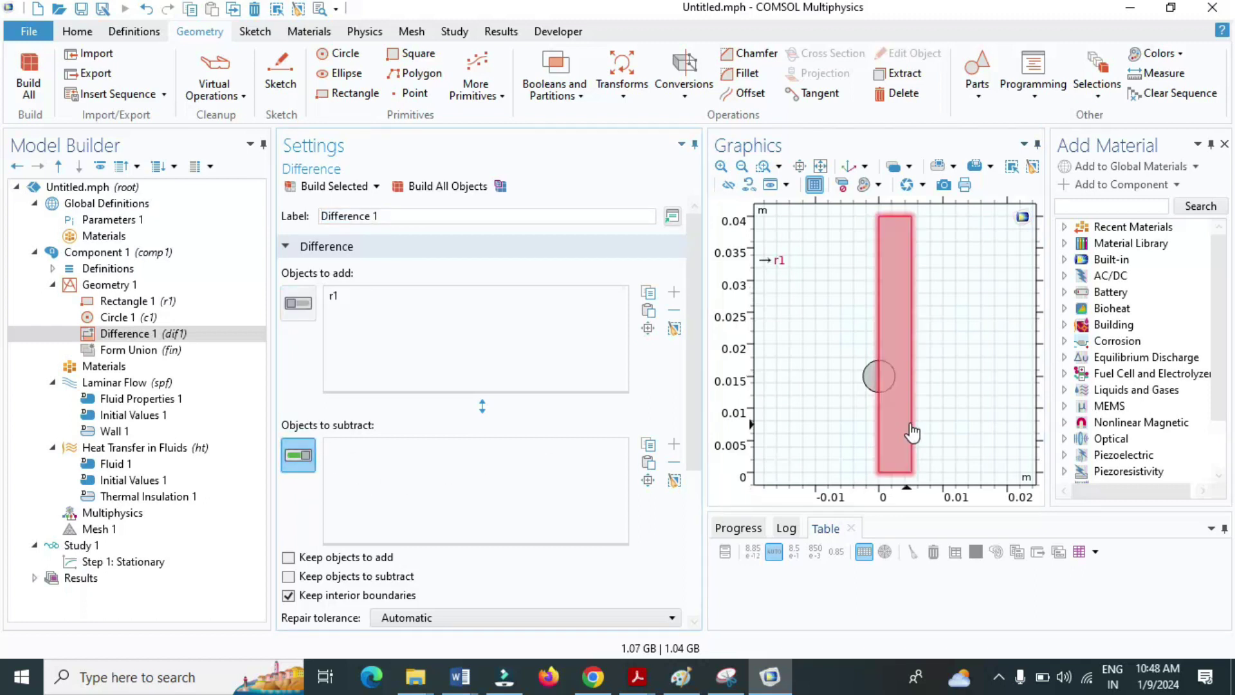
left_click(873, 390)
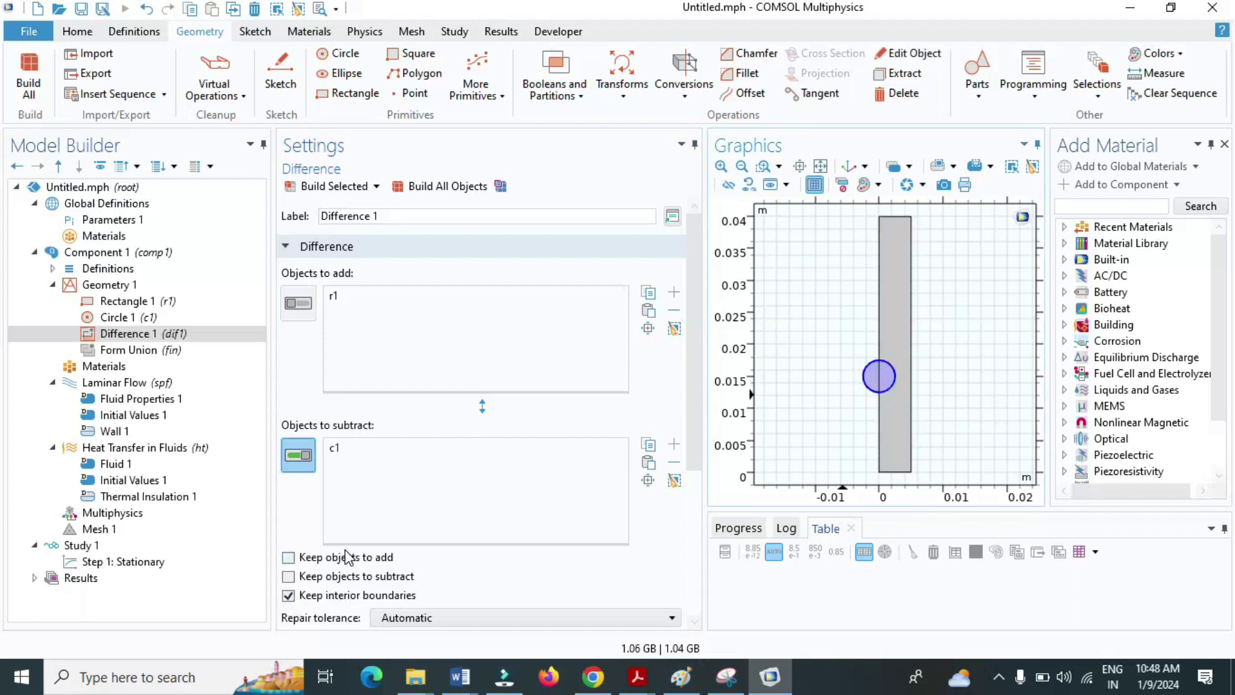
left_click(436, 189)
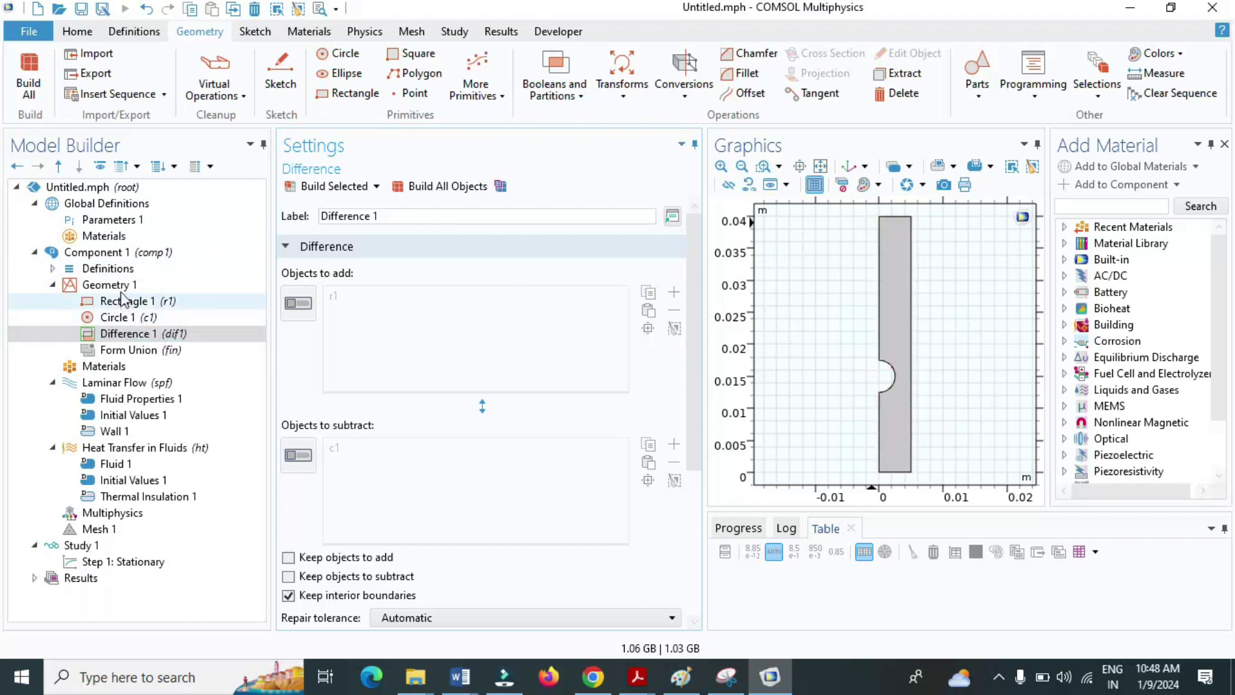
Add an Average nonlocal coupling to the component definitions, using the rectangle's upper edge (boundary 4) as its boundary-level source
left_click(109, 276)
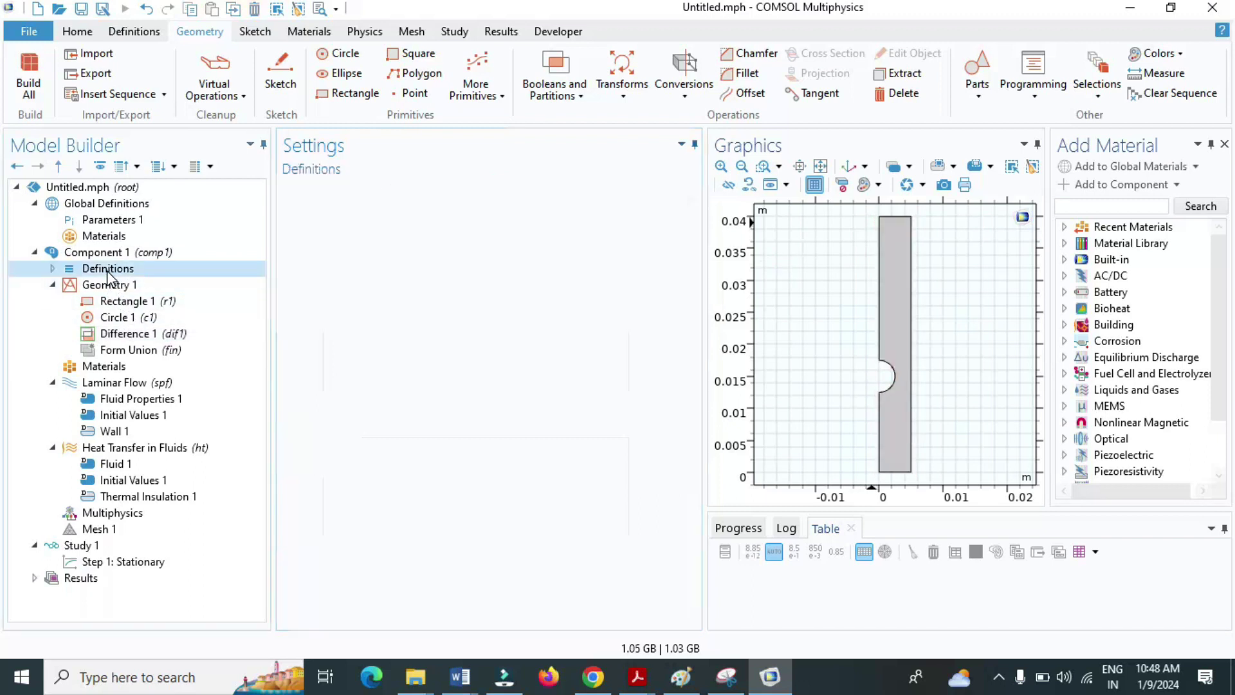
right_click(109, 276)
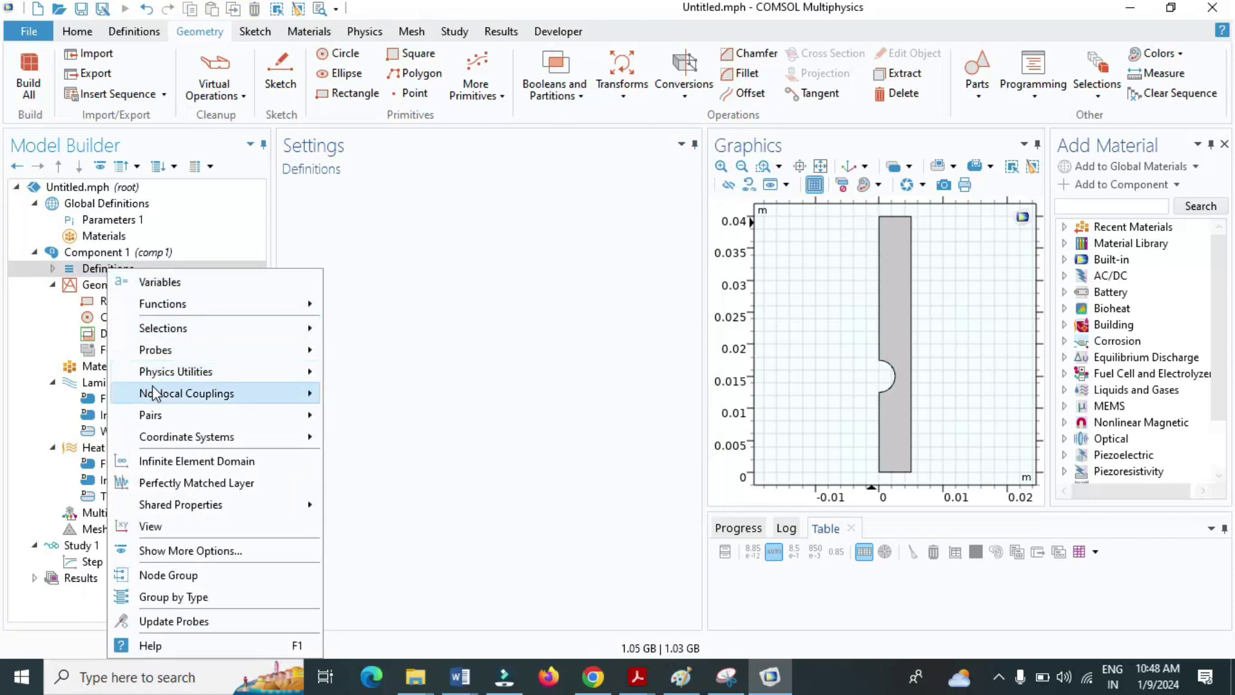
mouse_move(158, 400)
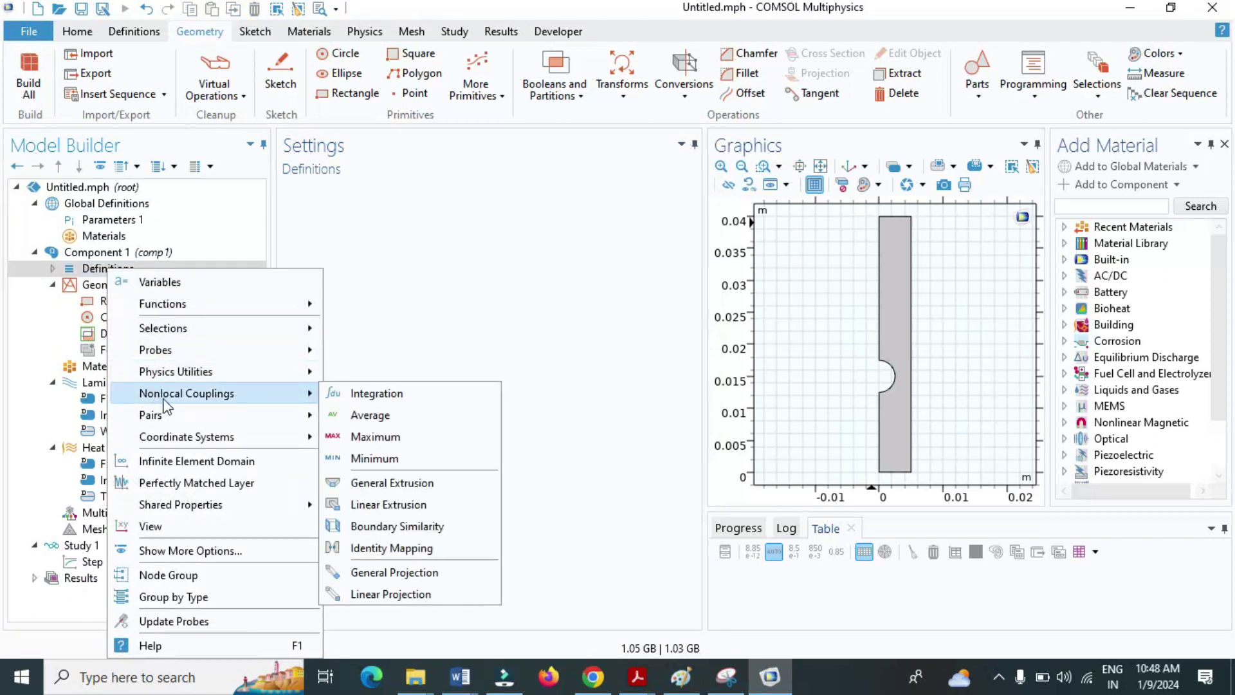
left_click(347, 414)
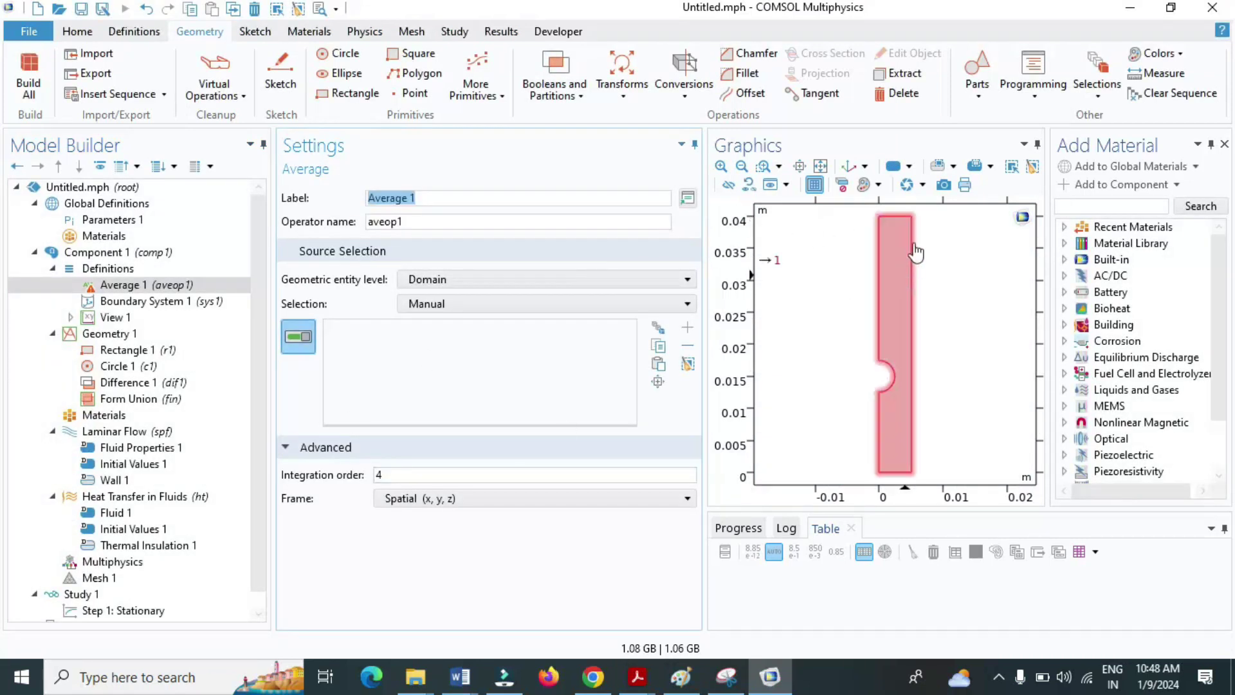
left_click(473, 280)
left_click(461, 314)
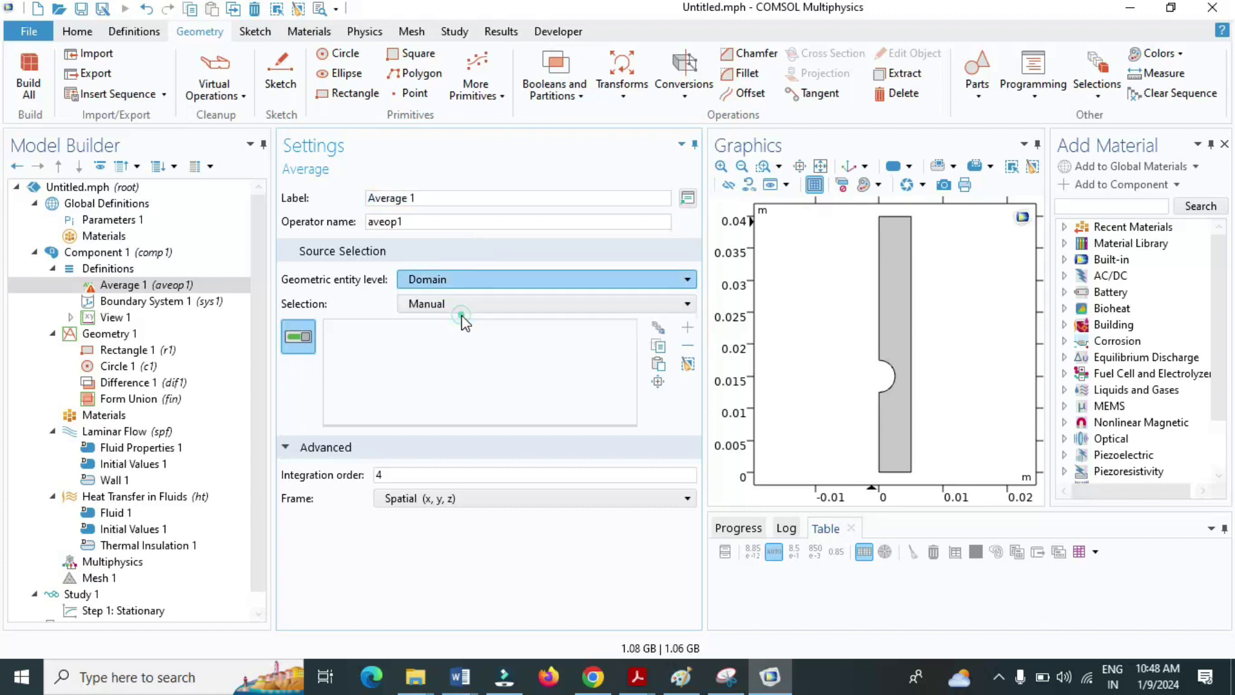
left_click(895, 217)
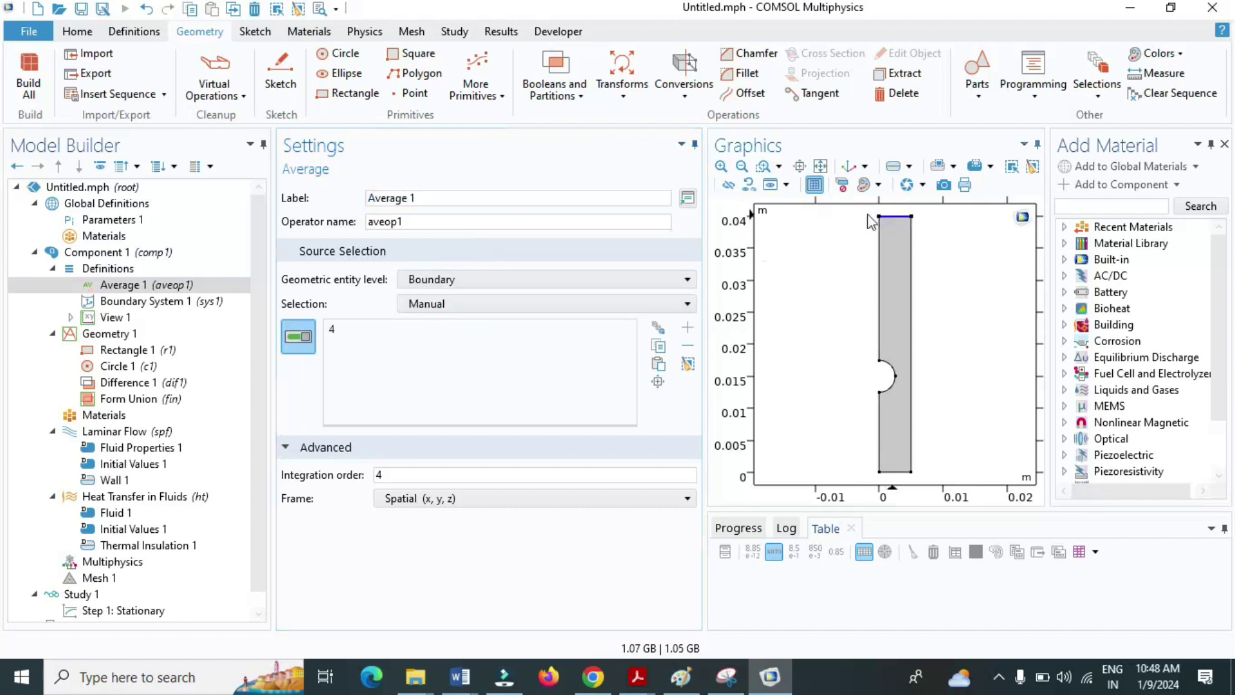
Rename the Average coupling's operator to avgout
key("BackSpace")
key("BackSpace")
key("BackSpace")
key("BackSpace")
key("BackSpace")
type("av")
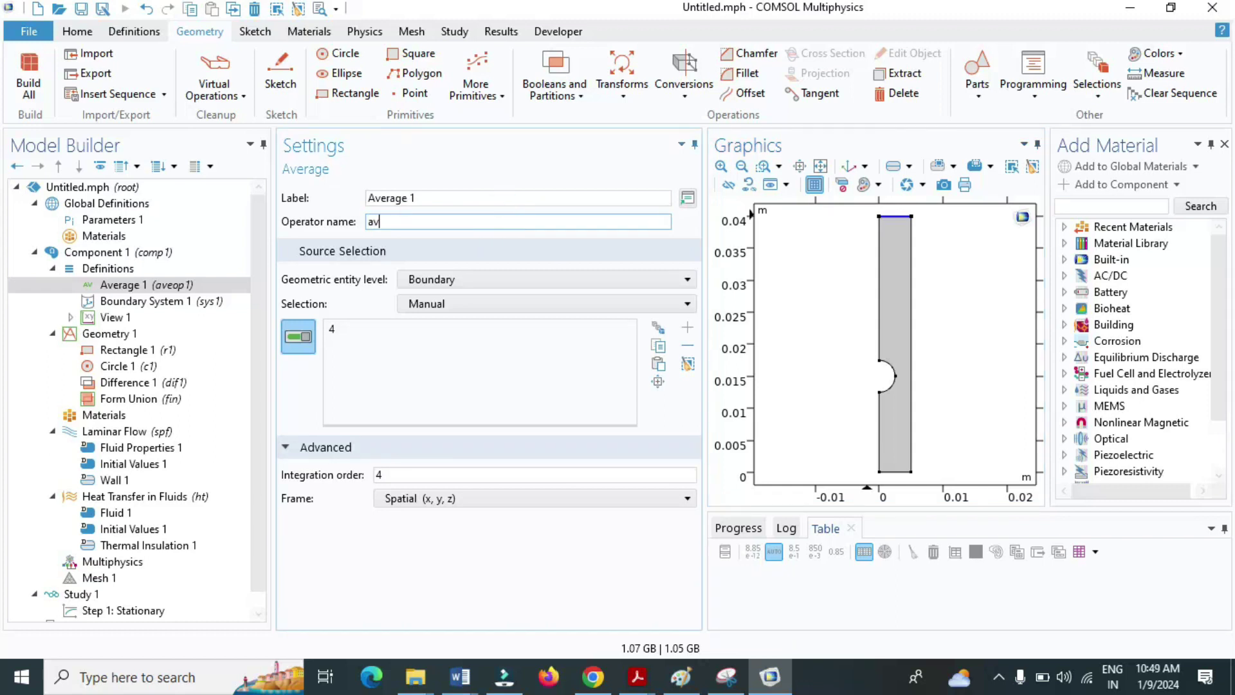
type("gout")
key("Return")
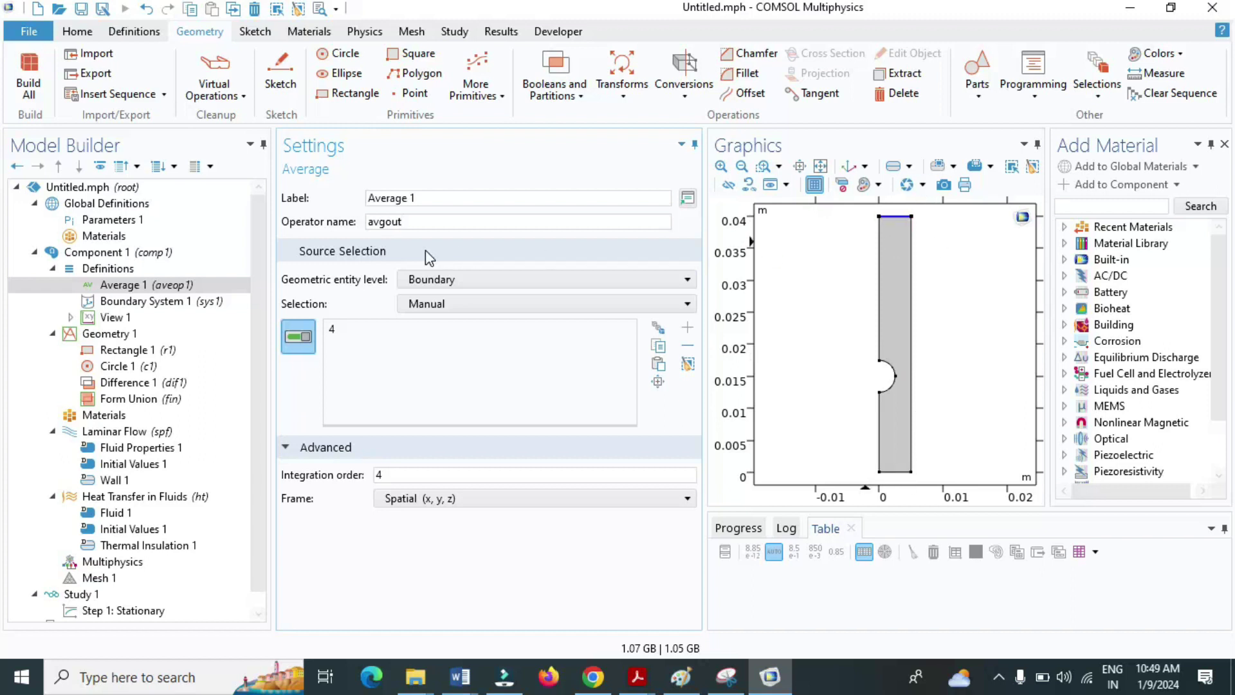
Add a Variables node to the component definitions and load its contents from Variable.txt
left_click(121, 275)
right_click(122, 275)
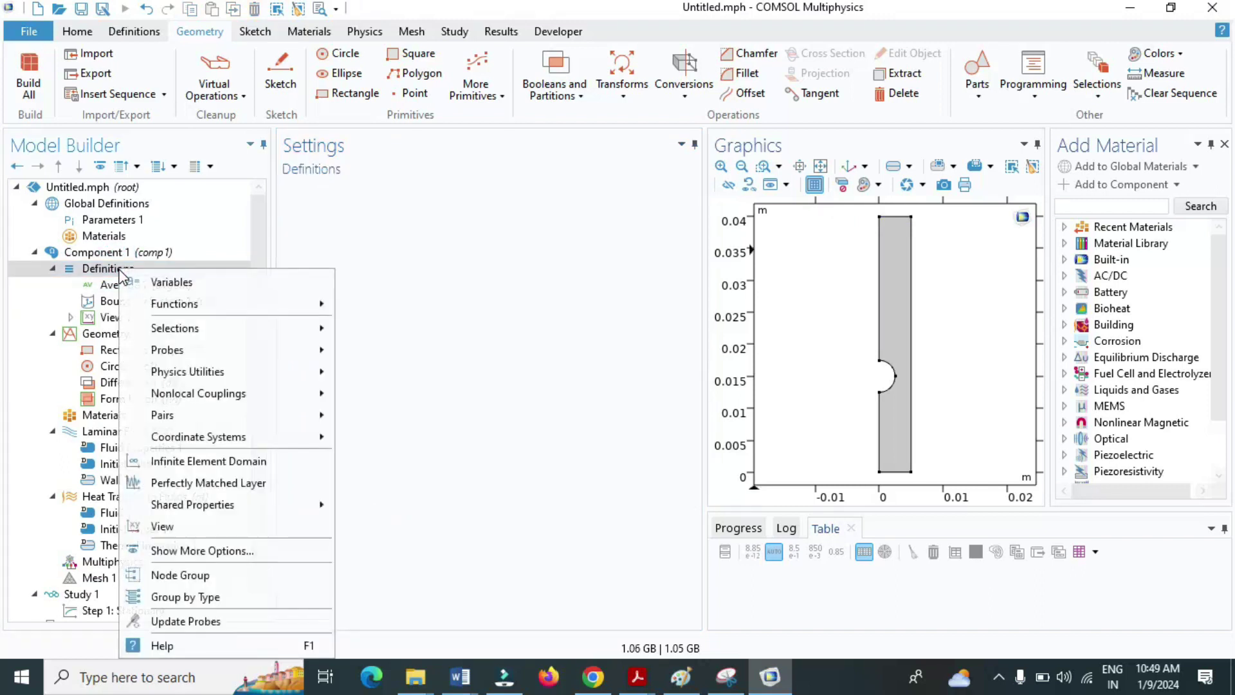
left_click(169, 283)
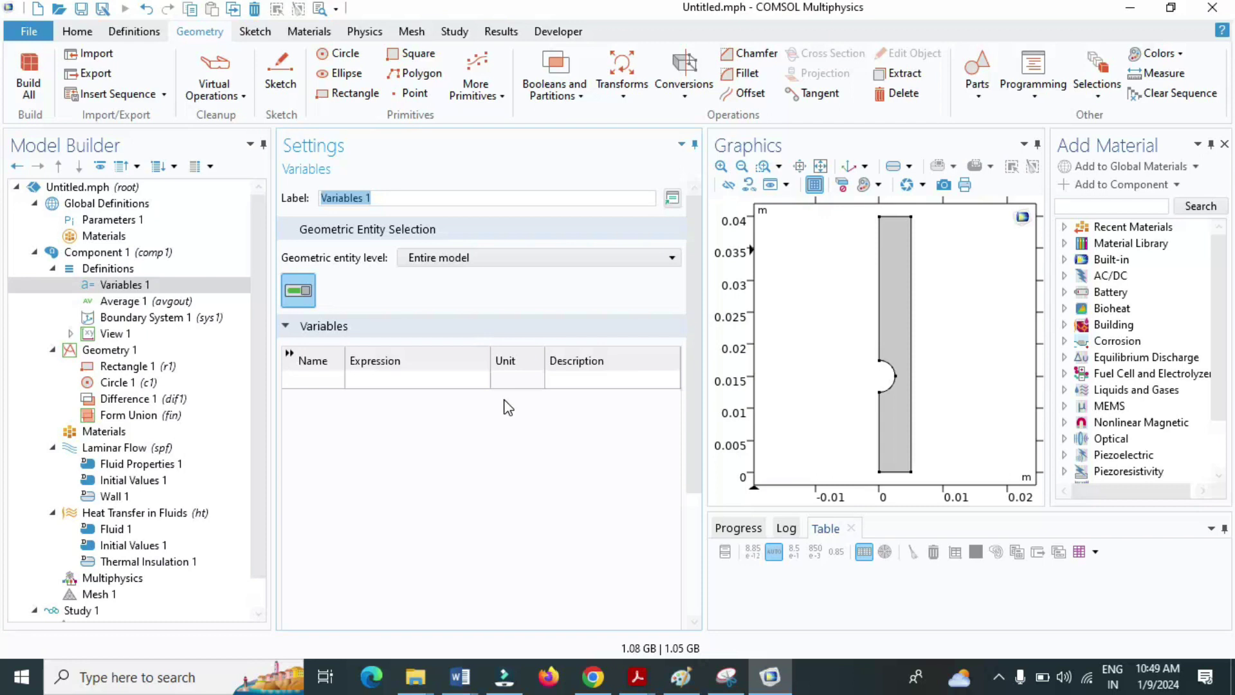
scroll(506, 402, "down", 4)
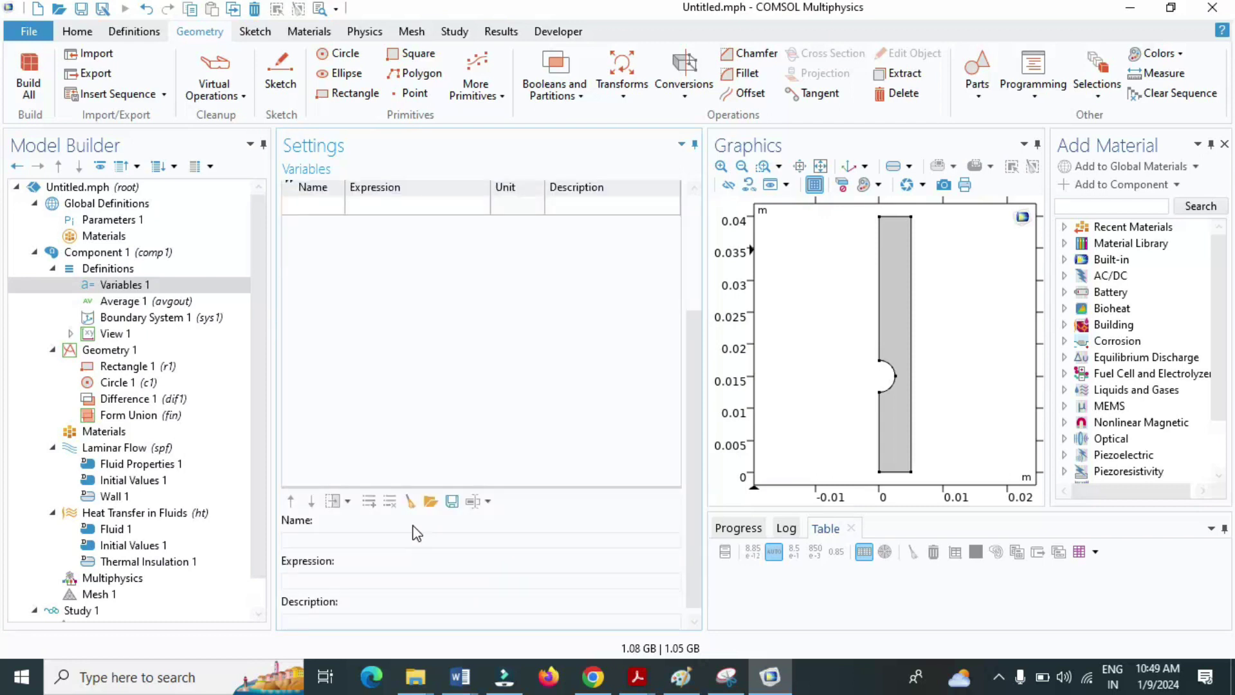
left_click(429, 505)
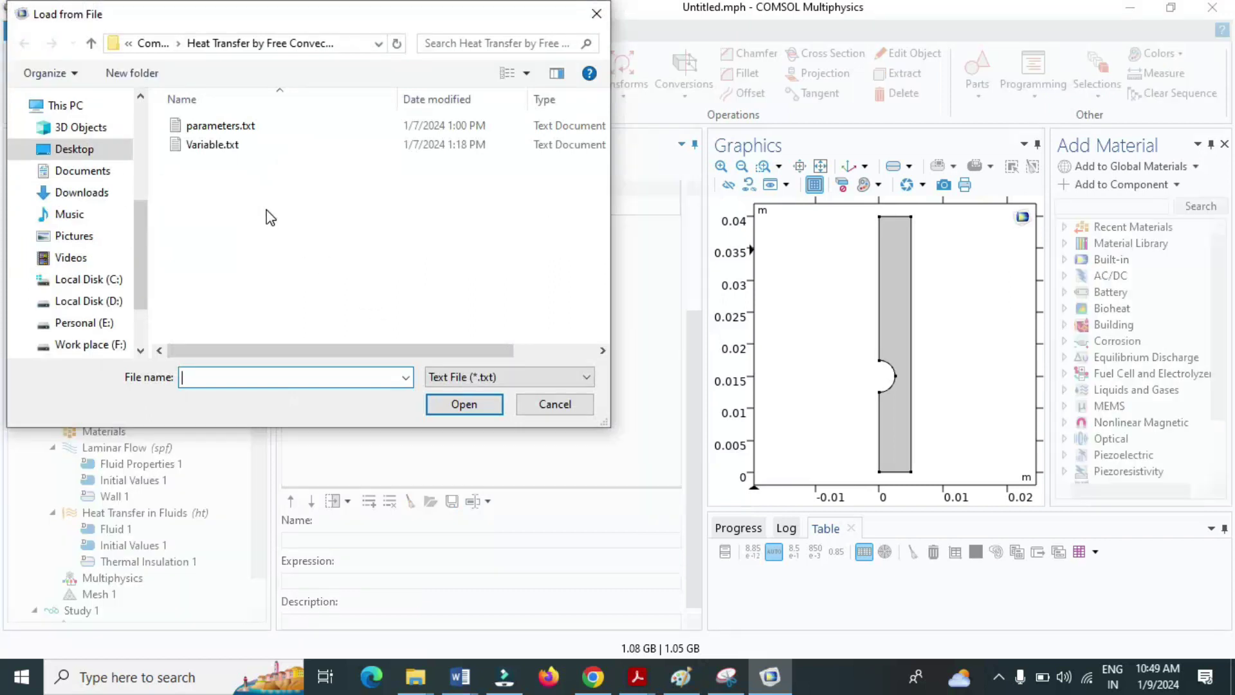
left_click(225, 148)
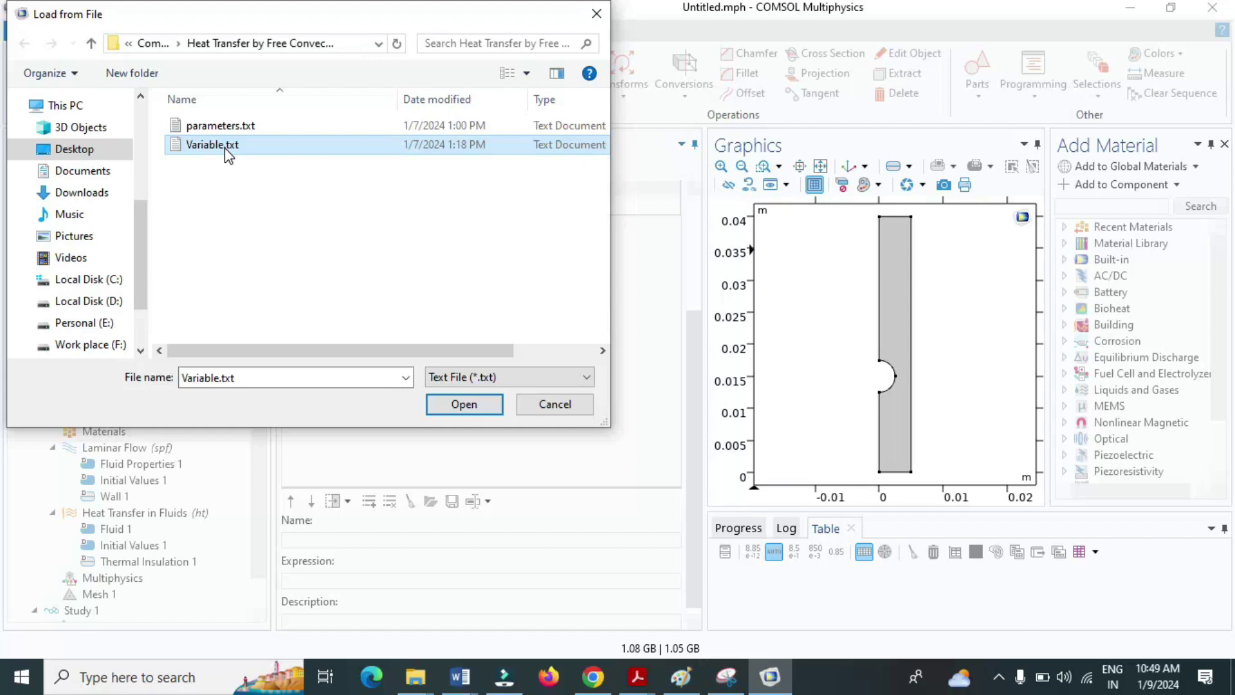
left_click(463, 404)
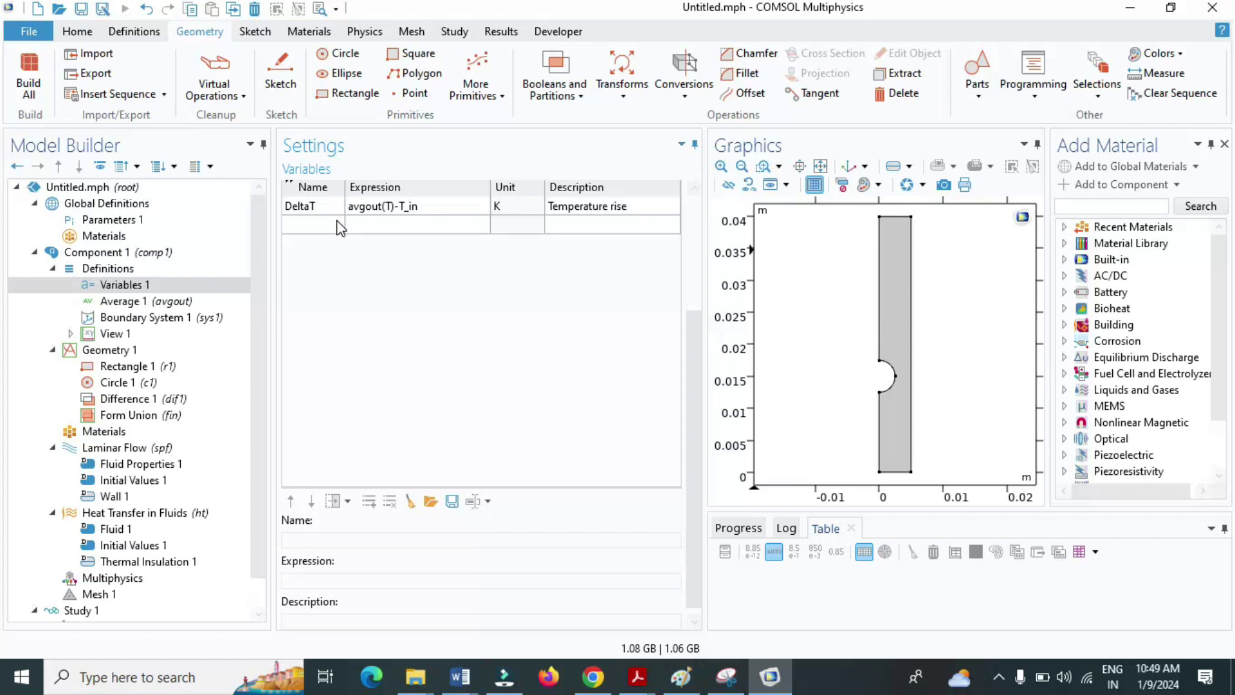
Collapse the Definitions and Geometry 1 nodes and add a Laminar Flow Symmetry condition on the straight vertical boundaries 1, 3 and 5
left_click(151, 287)
left_click(52, 268)
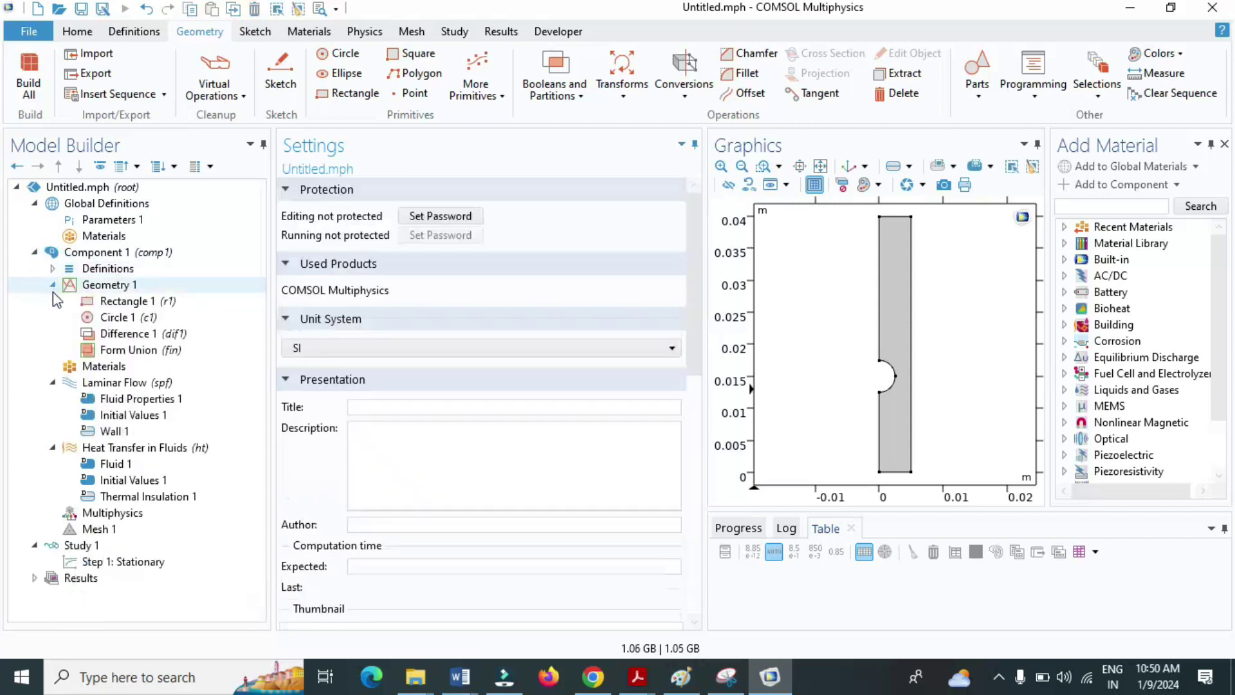
left_click(53, 285)
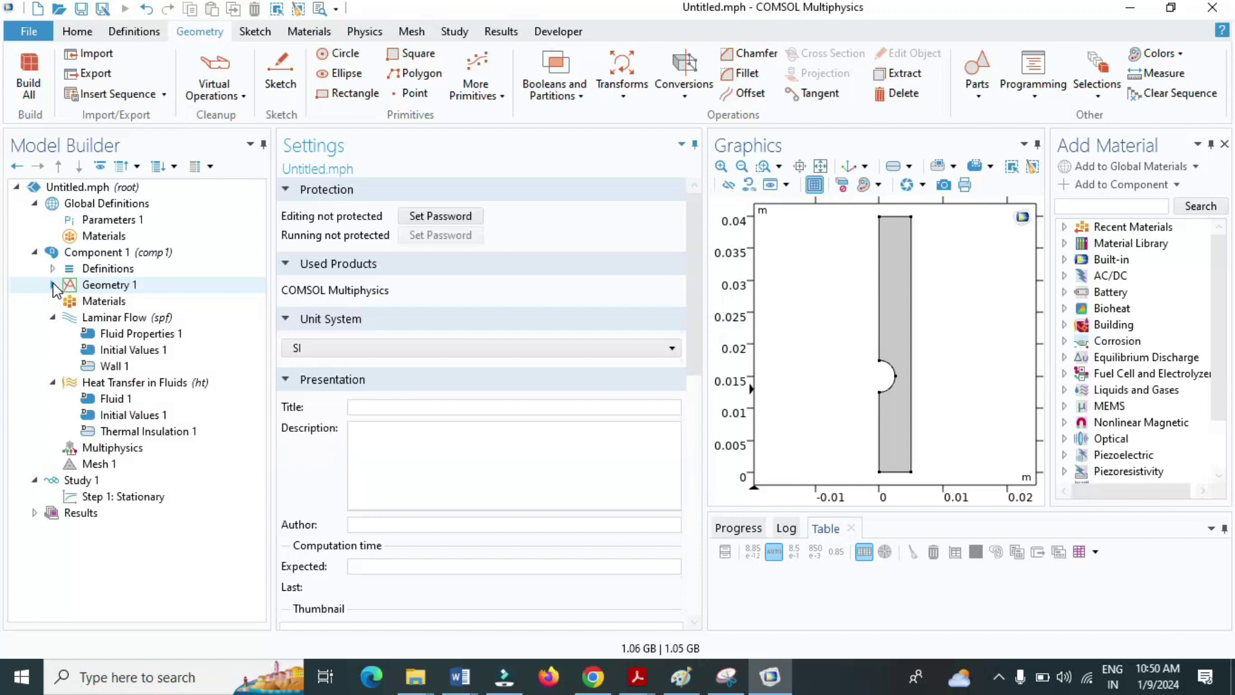
left_click(96, 322)
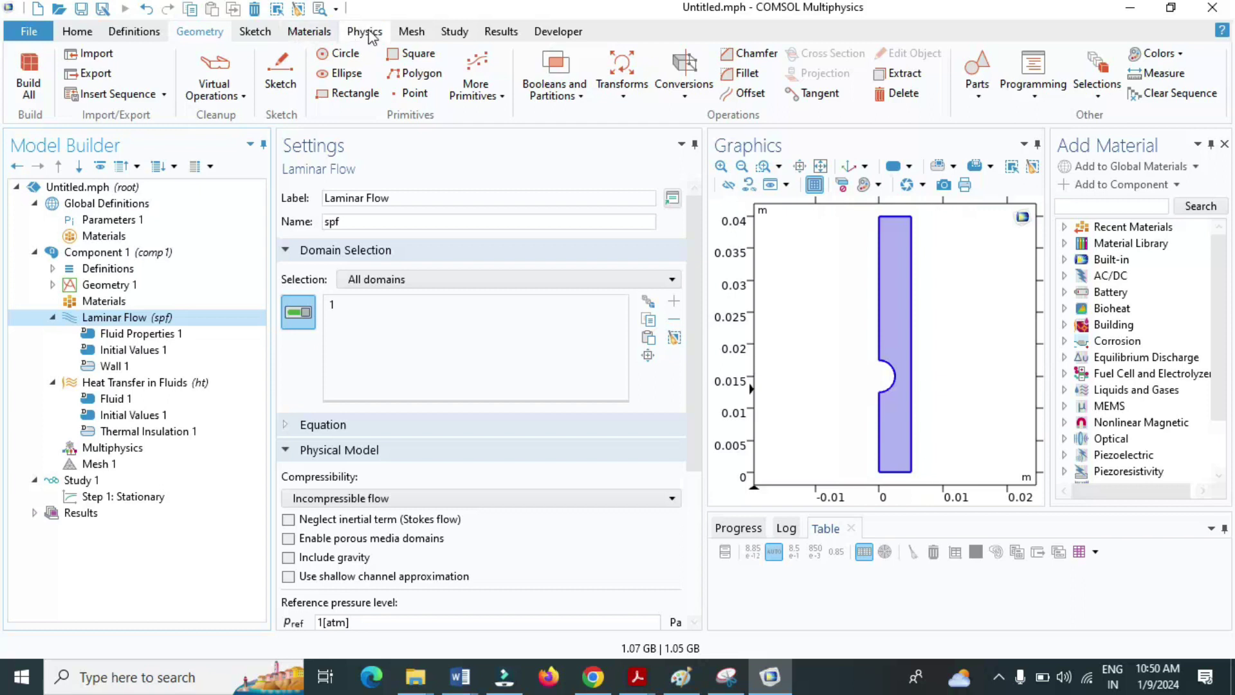
left_click(365, 36)
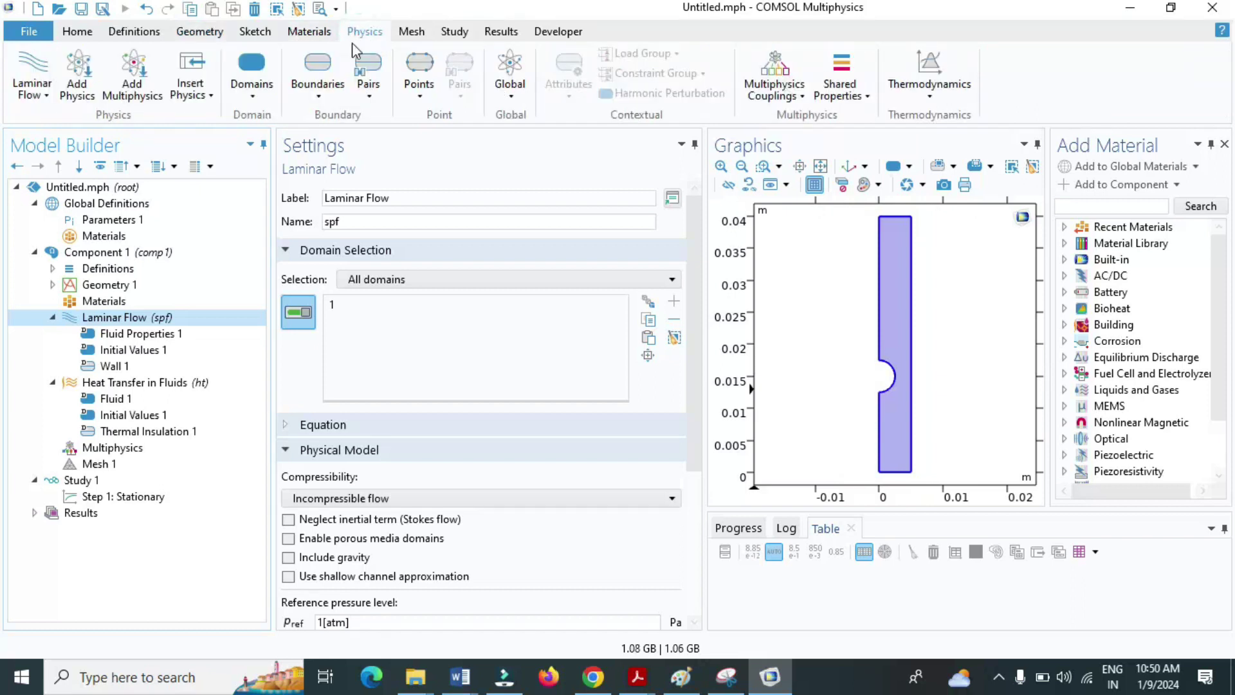
left_click(319, 96)
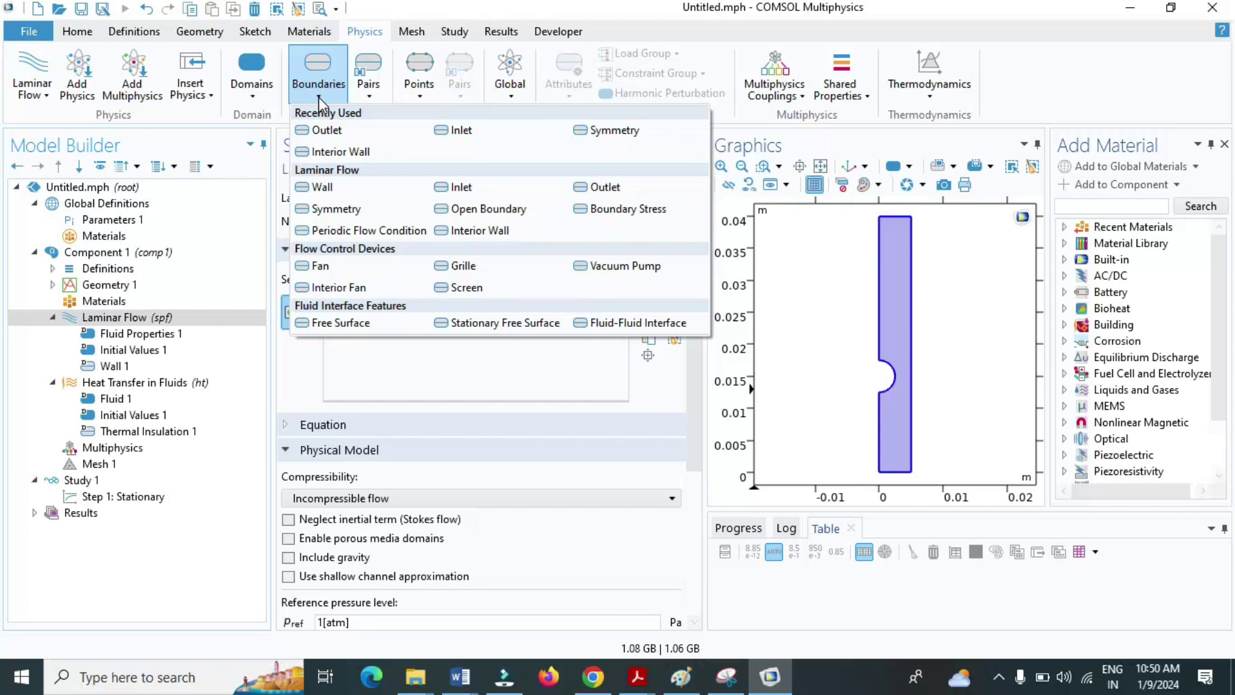
left_click(330, 210)
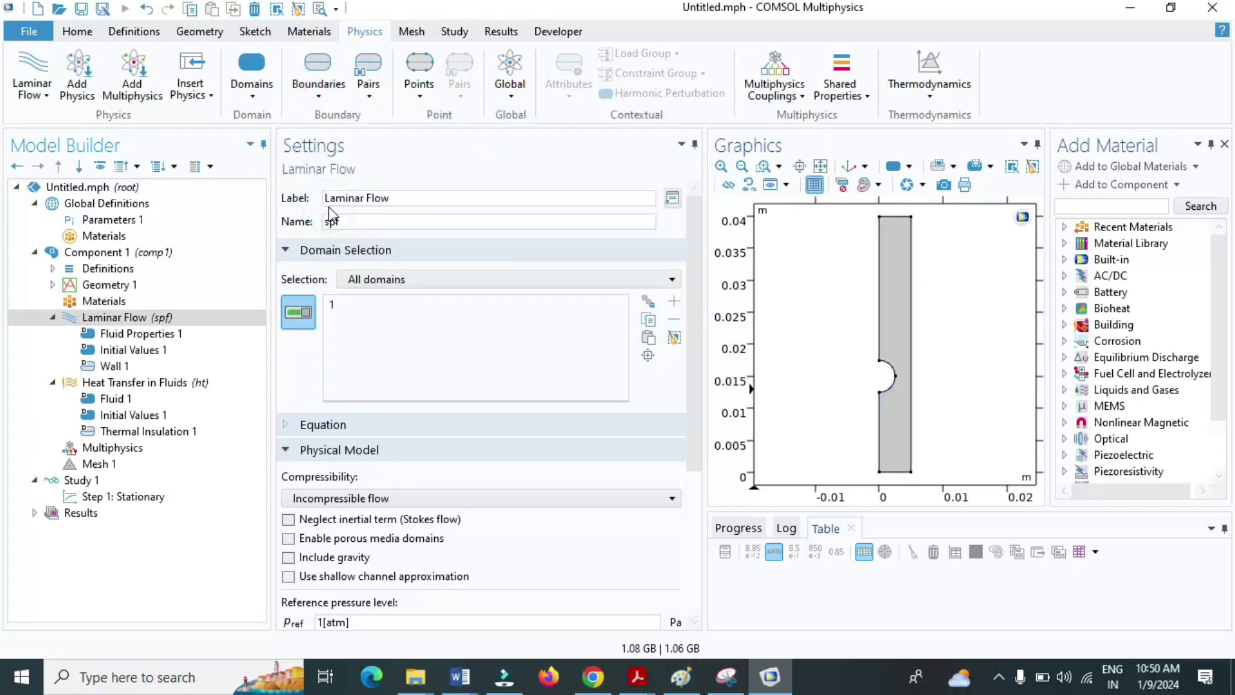
left_click(912, 309)
left_click(877, 306)
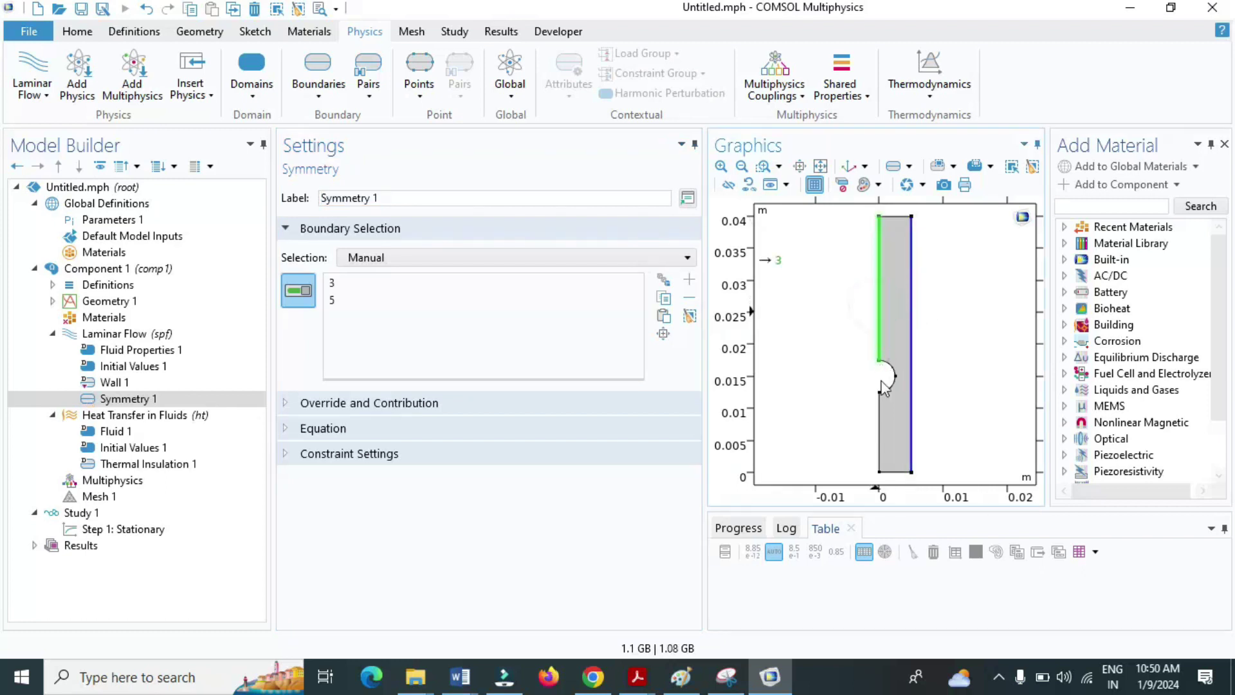
left_click(880, 409)
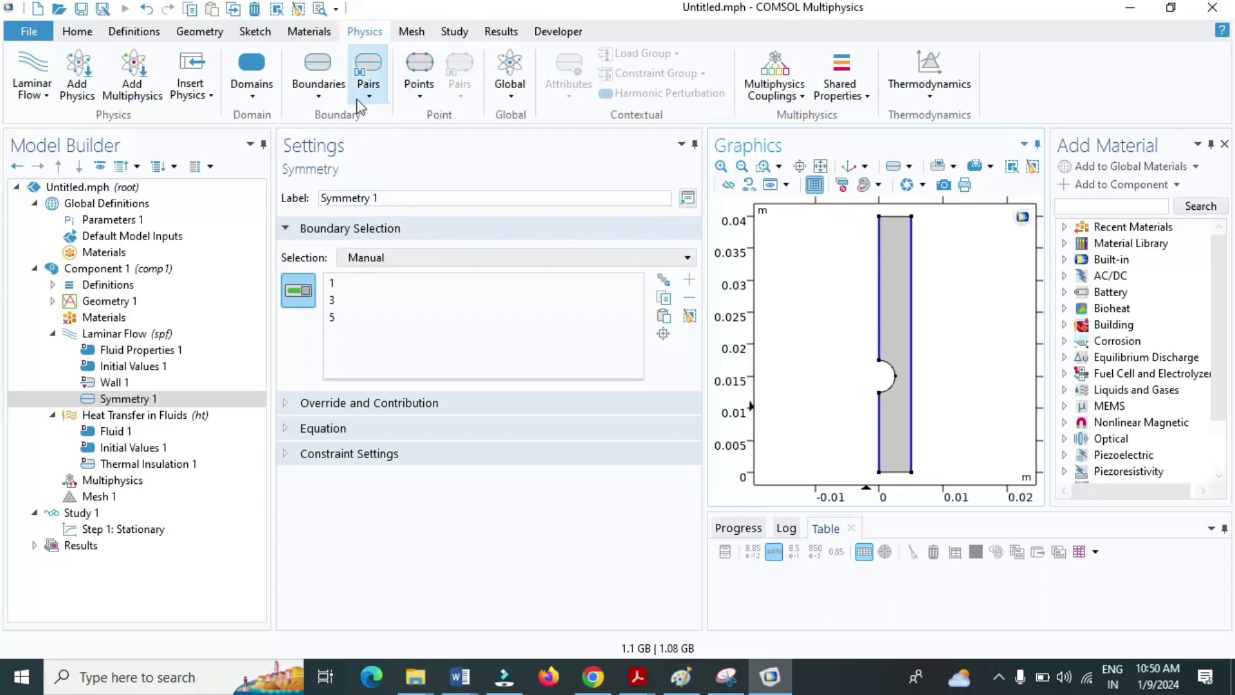
Add a Laminar Flow Inlet on the channel's lower edge (boundary 2) with normal inflow velocity v_in
left_click(325, 103)
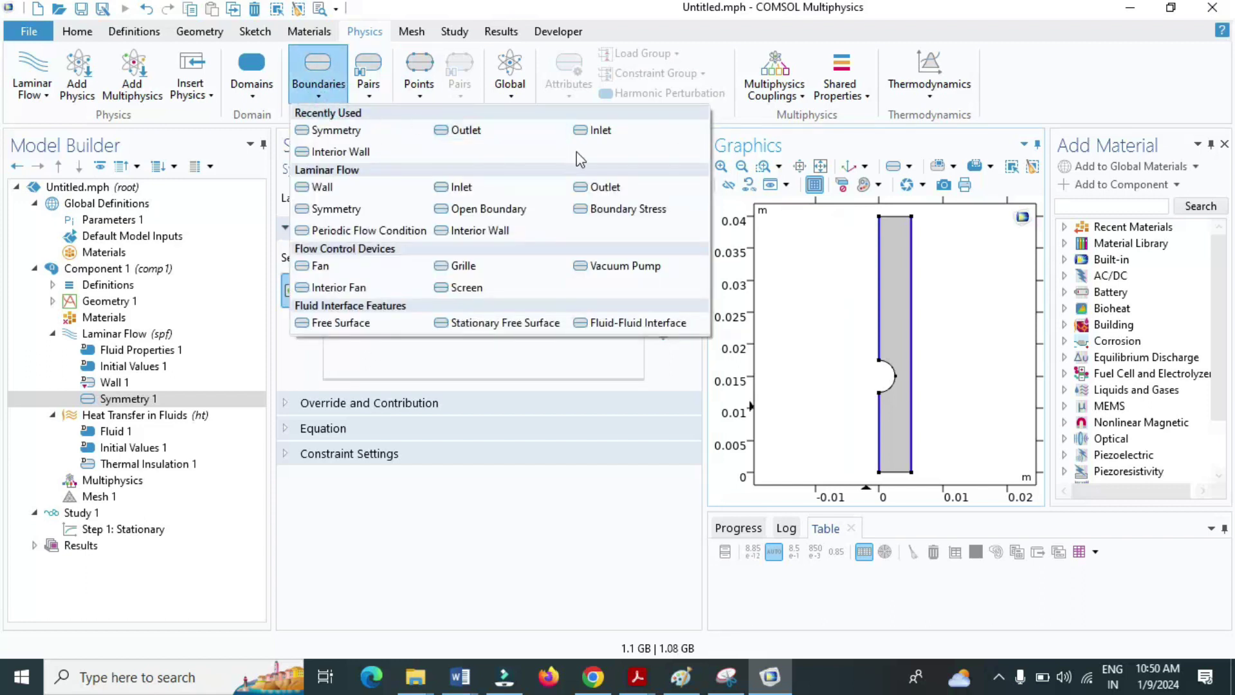
left_click(592, 137)
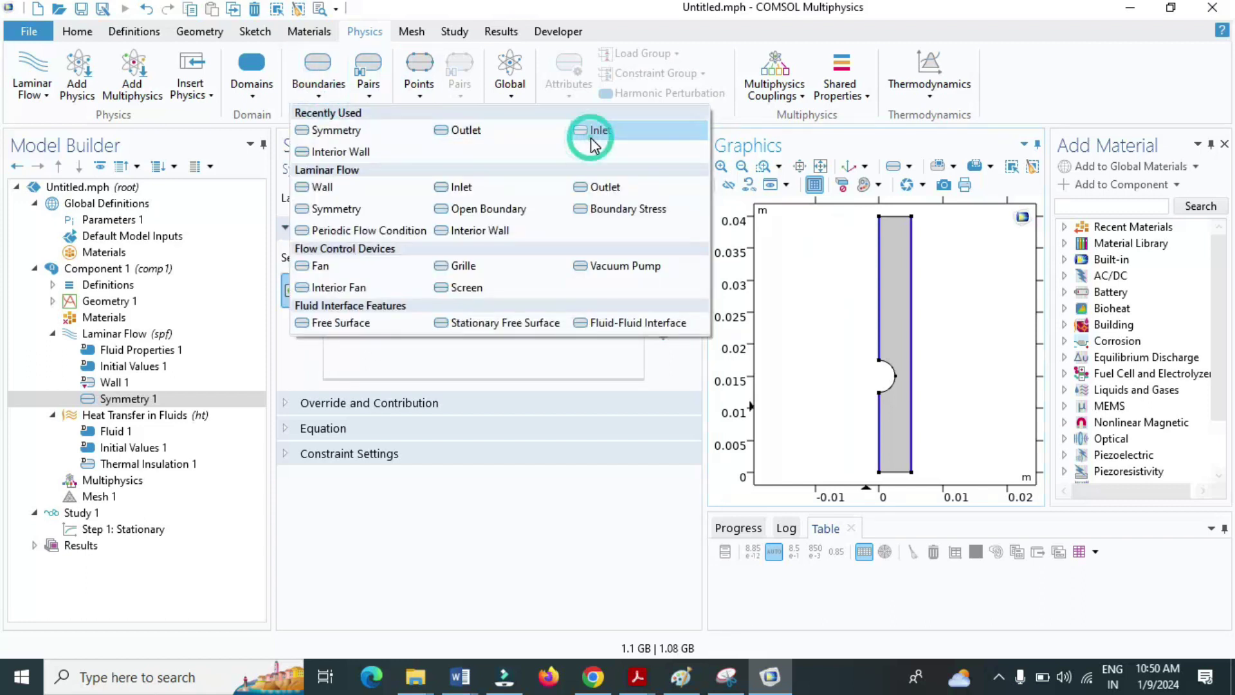
left_click(894, 472)
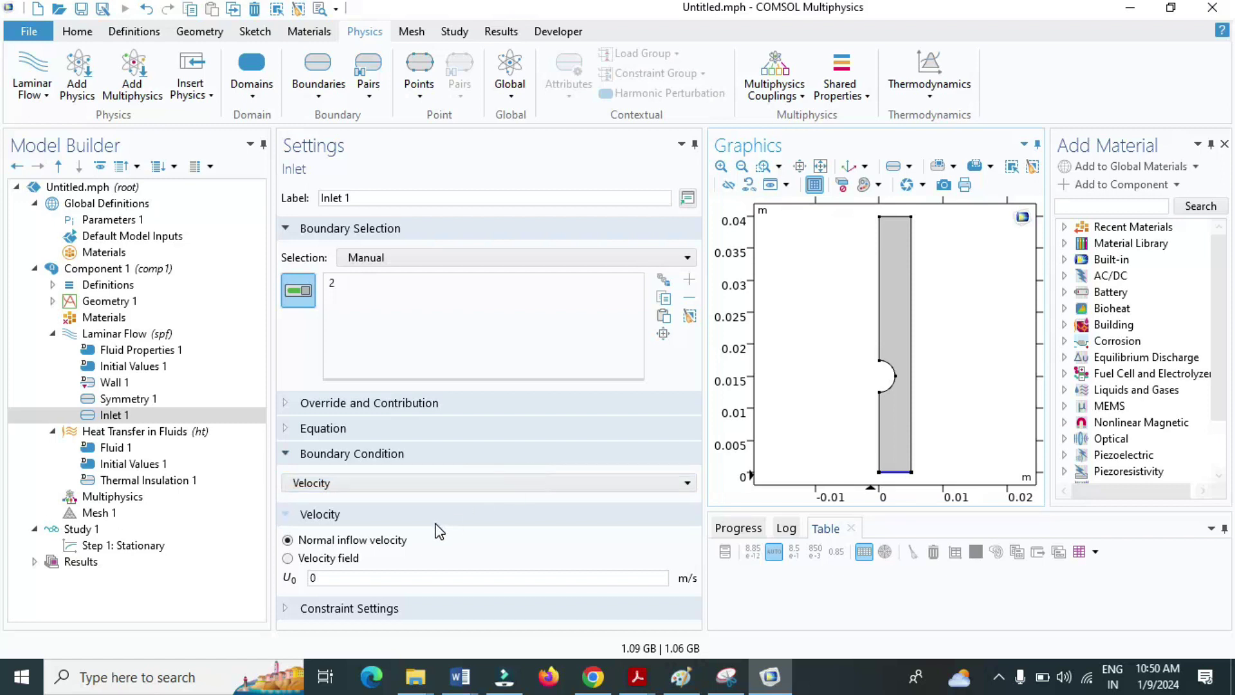
left_click(405, 581)
key("BackSpace")
type("v")
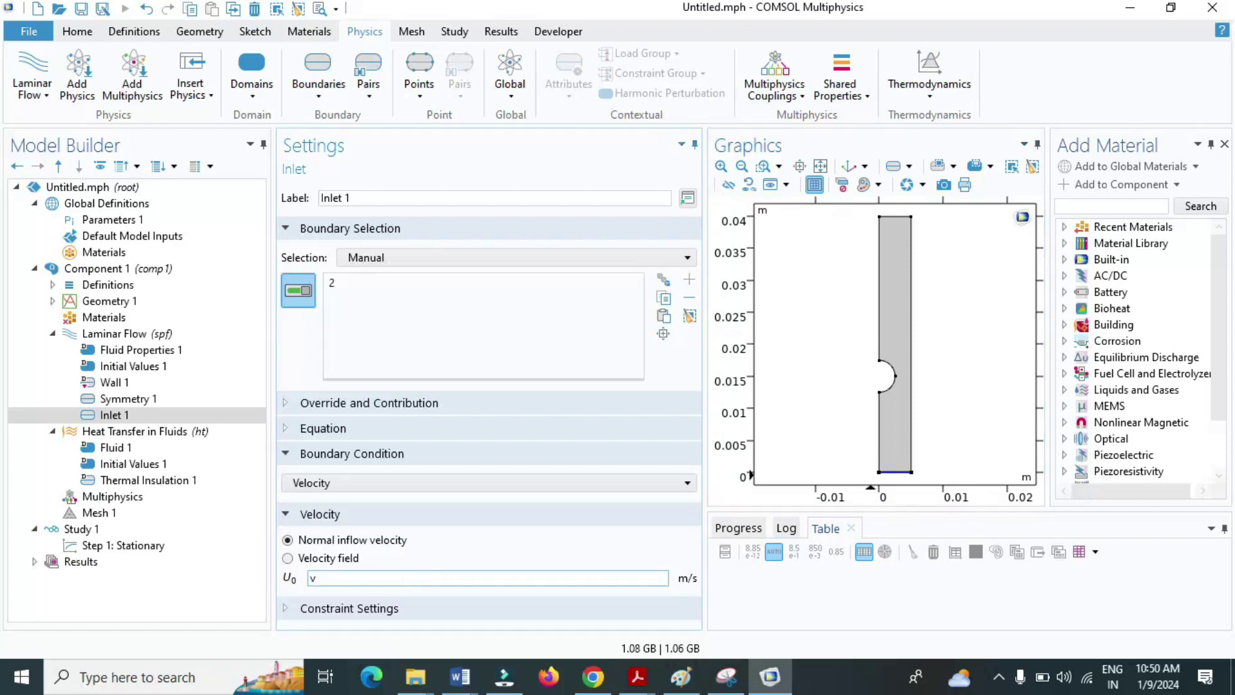
type("_in")
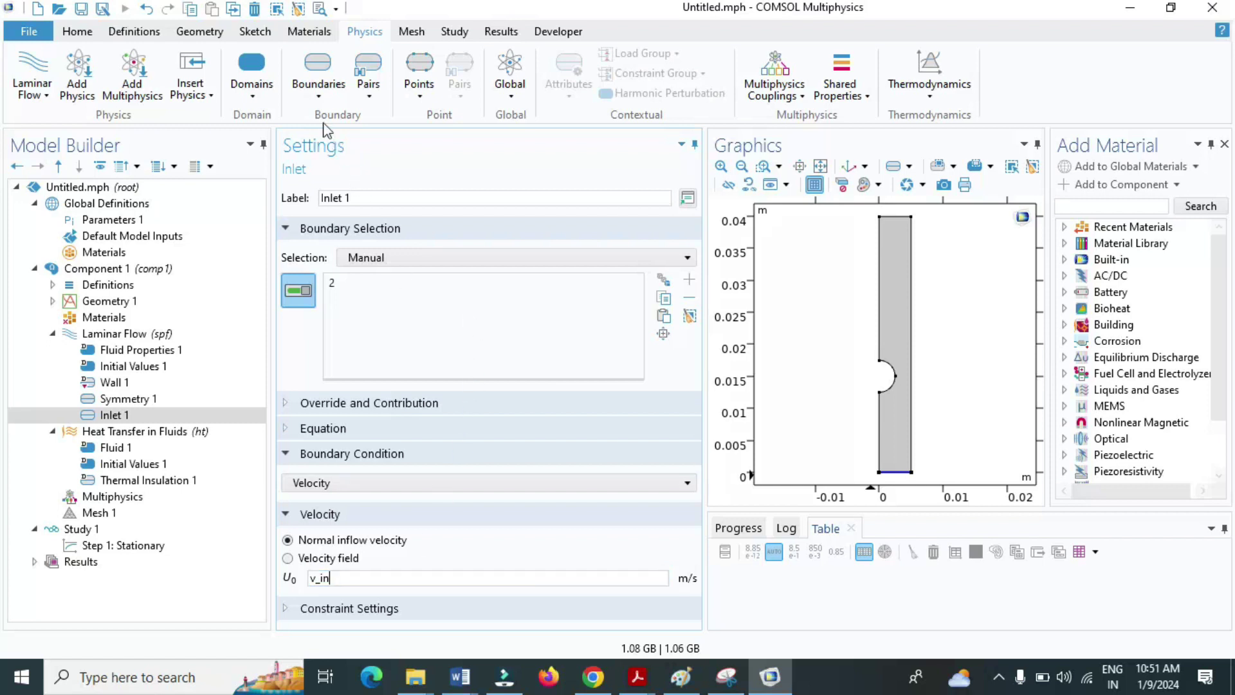
Add a Laminar Flow Outlet on the channel's upper edge (boundary 4)
left_click(317, 90)
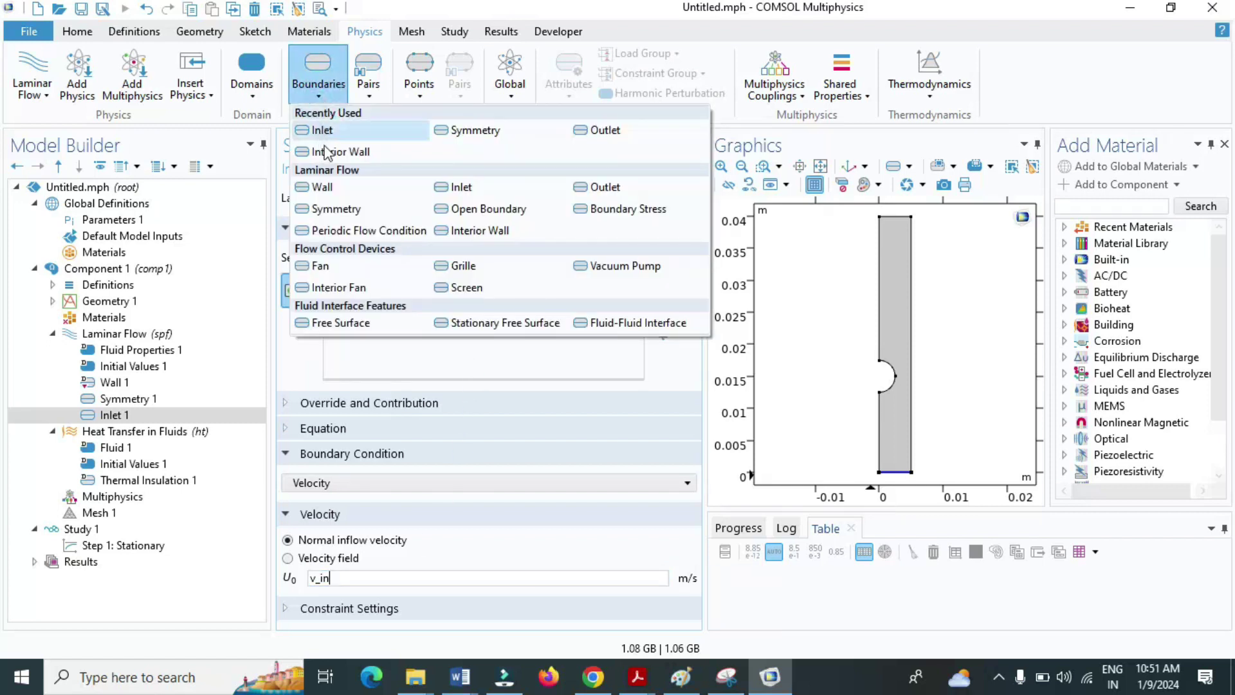
left_click(599, 184)
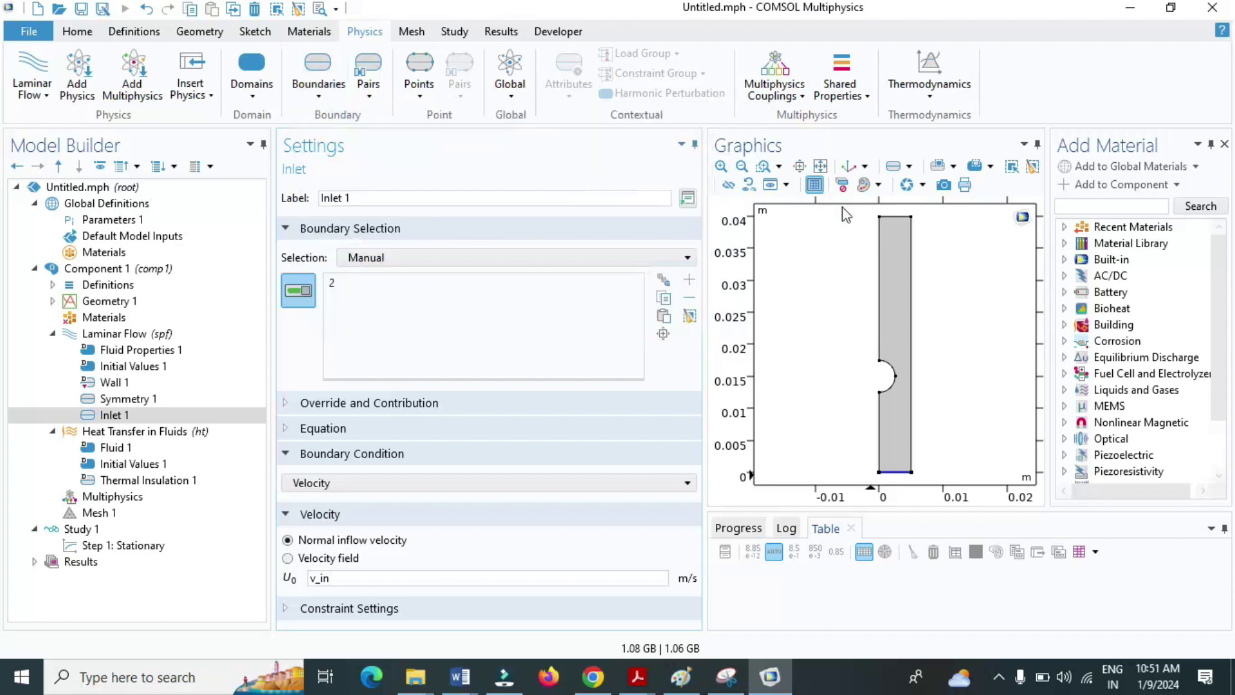
left_click(895, 216)
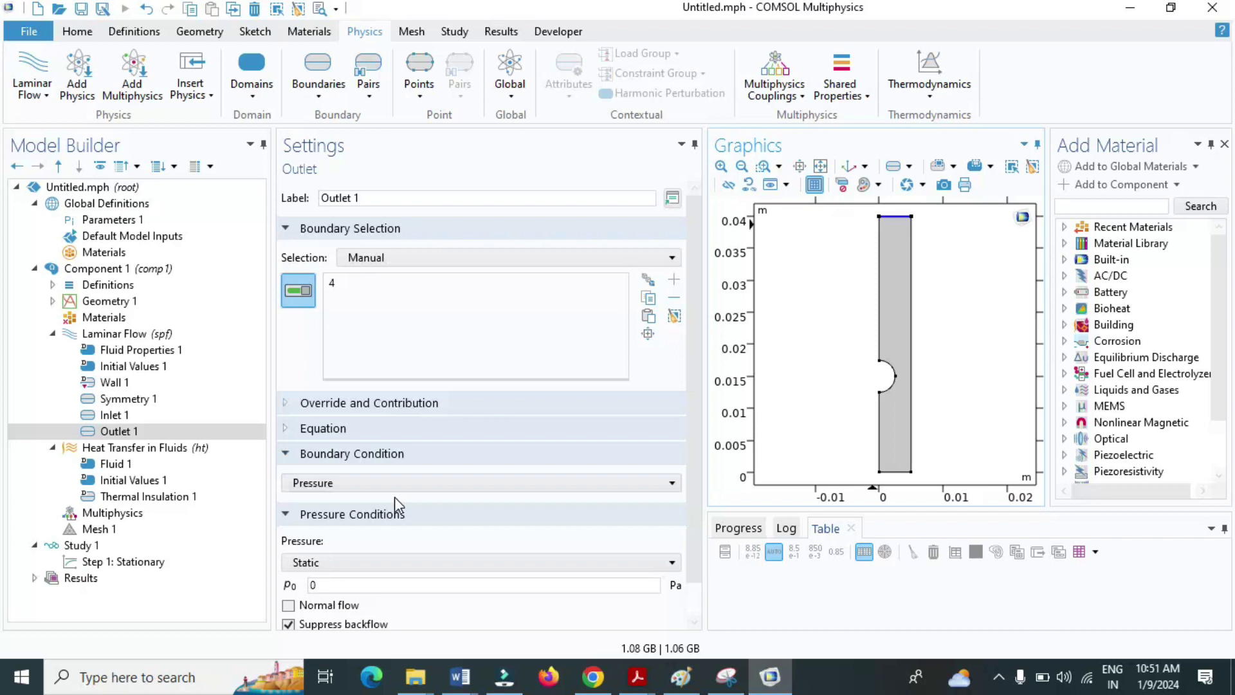
scroll(396, 501, "down", 1)
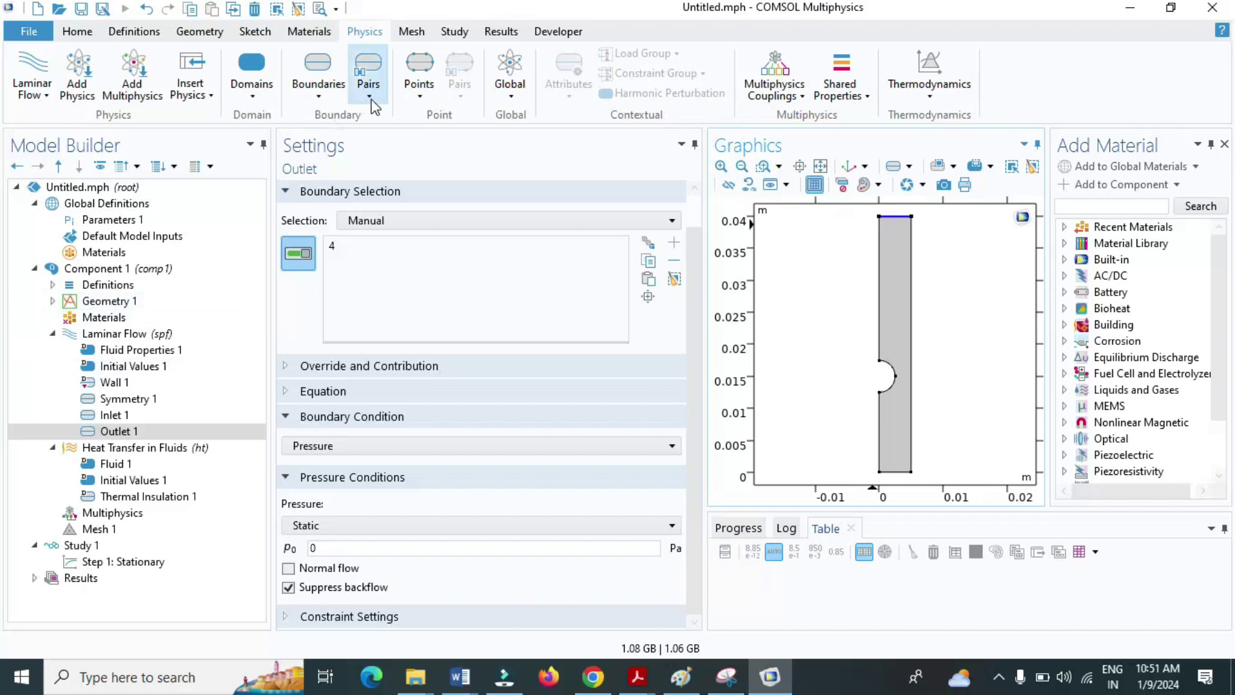
Set the initial pressure in the Laminar Flow initial values to spf.rhoref*g_const*(0.04[m]-y)
left_click(131, 366)
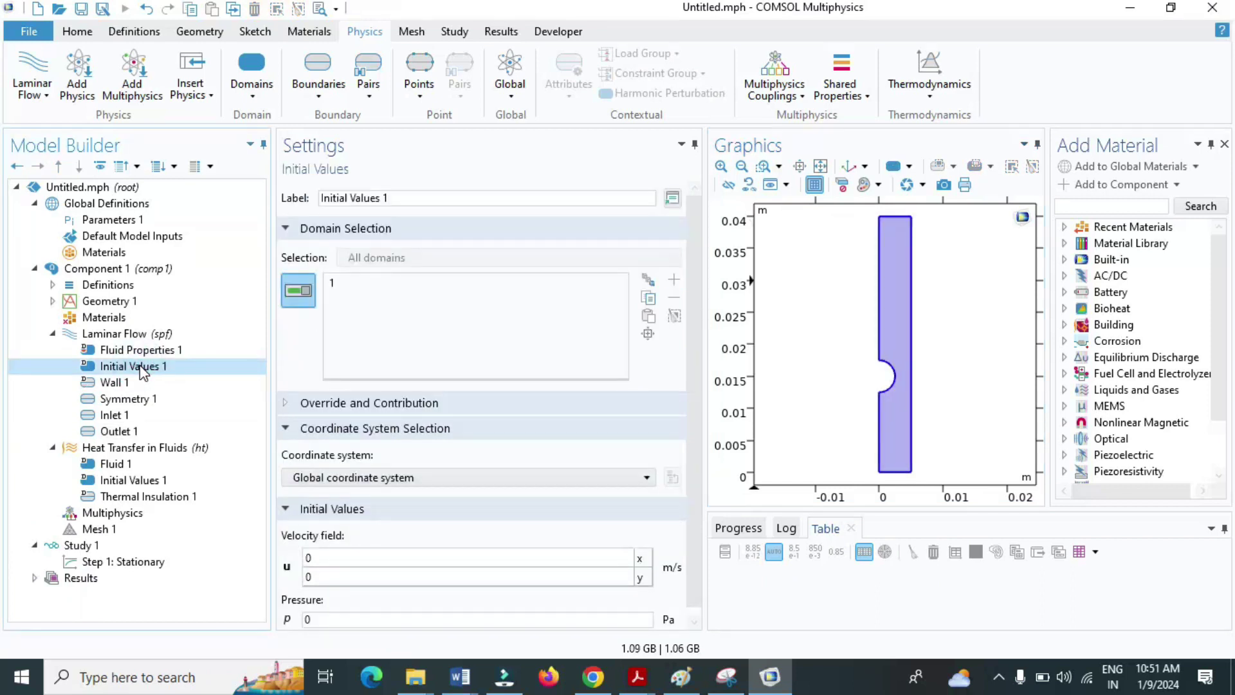
left_click(337, 621)
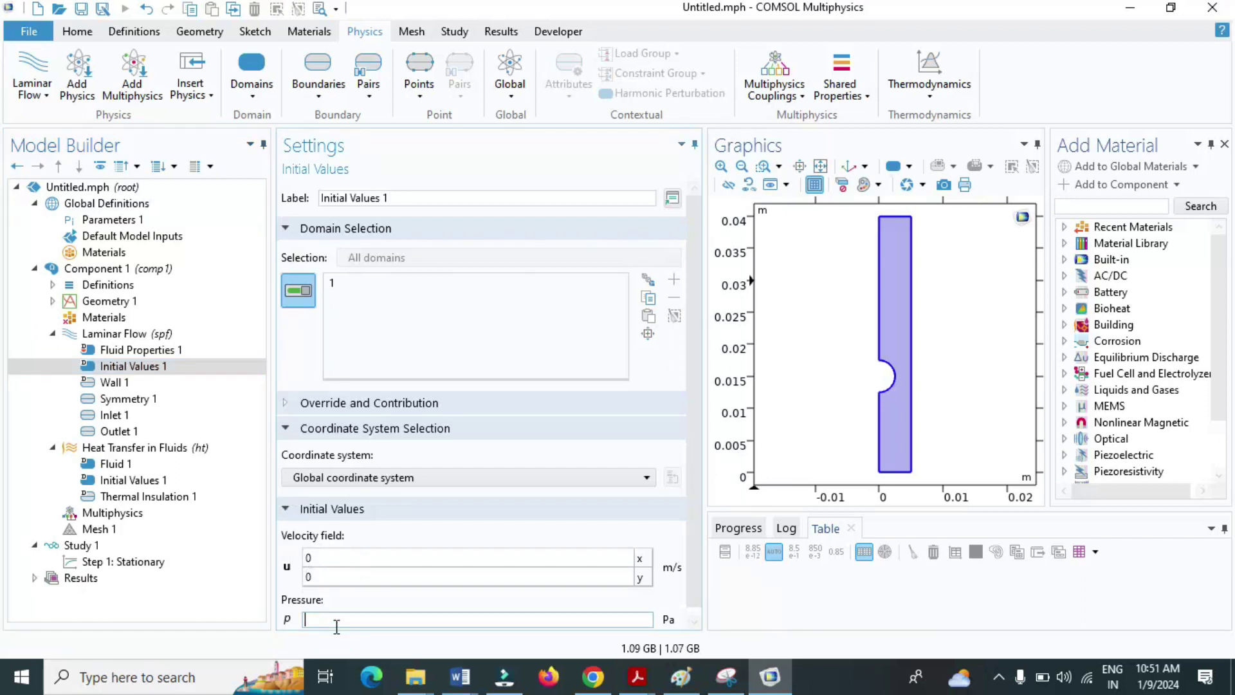
type("spf.rhoref*g_const*(0.04[m]-y)")
scroll(336, 627, "down", 1)
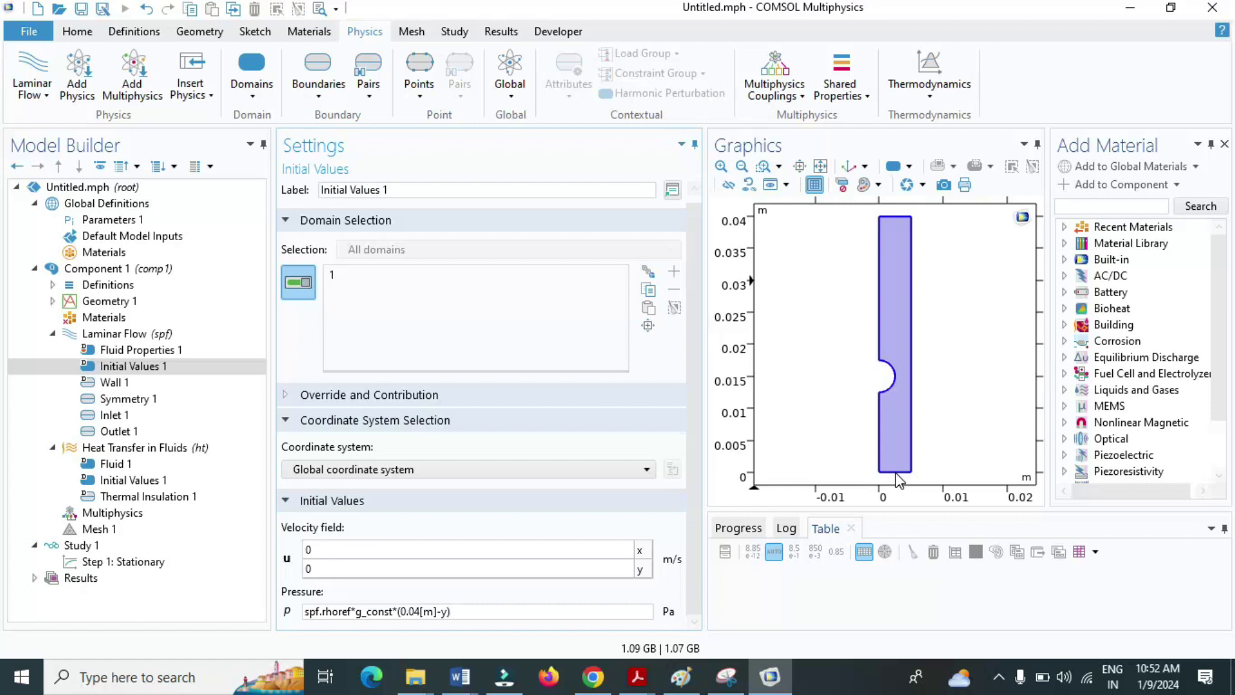
Add a Volume Force domain condition to Laminar Flow and enter spf.rhoref*g_const*(0.04[m]-y) as its y-component
left_click(128, 340)
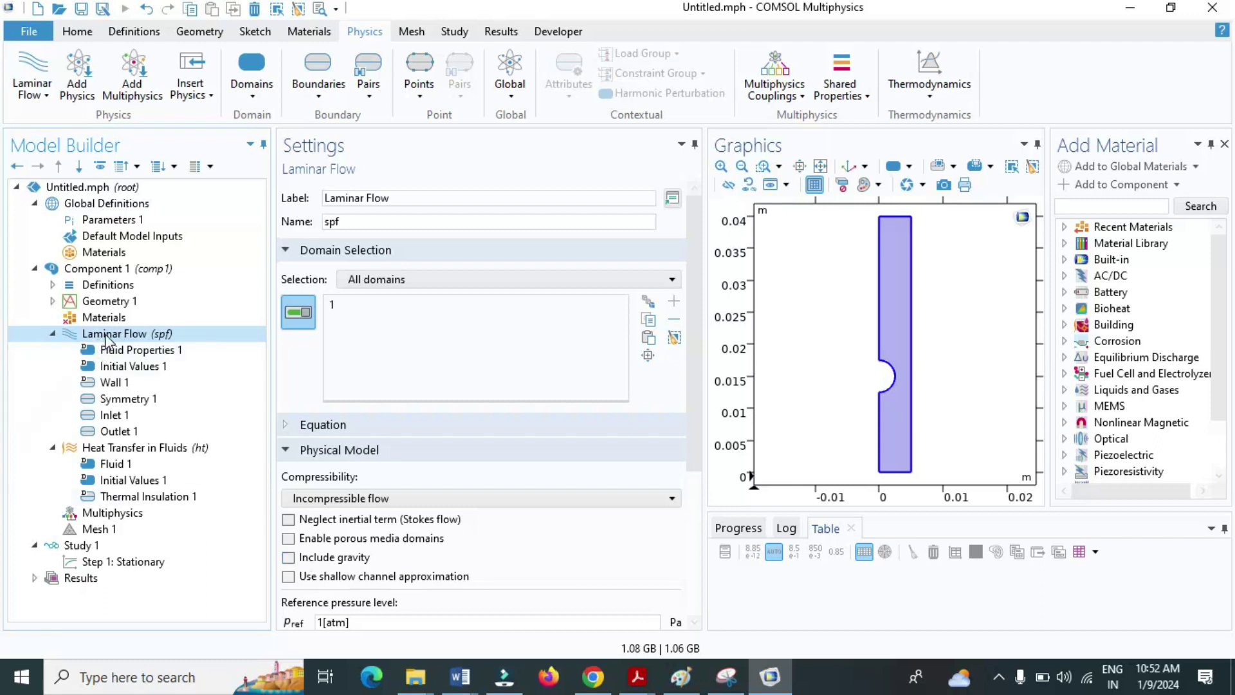
left_click(254, 87)
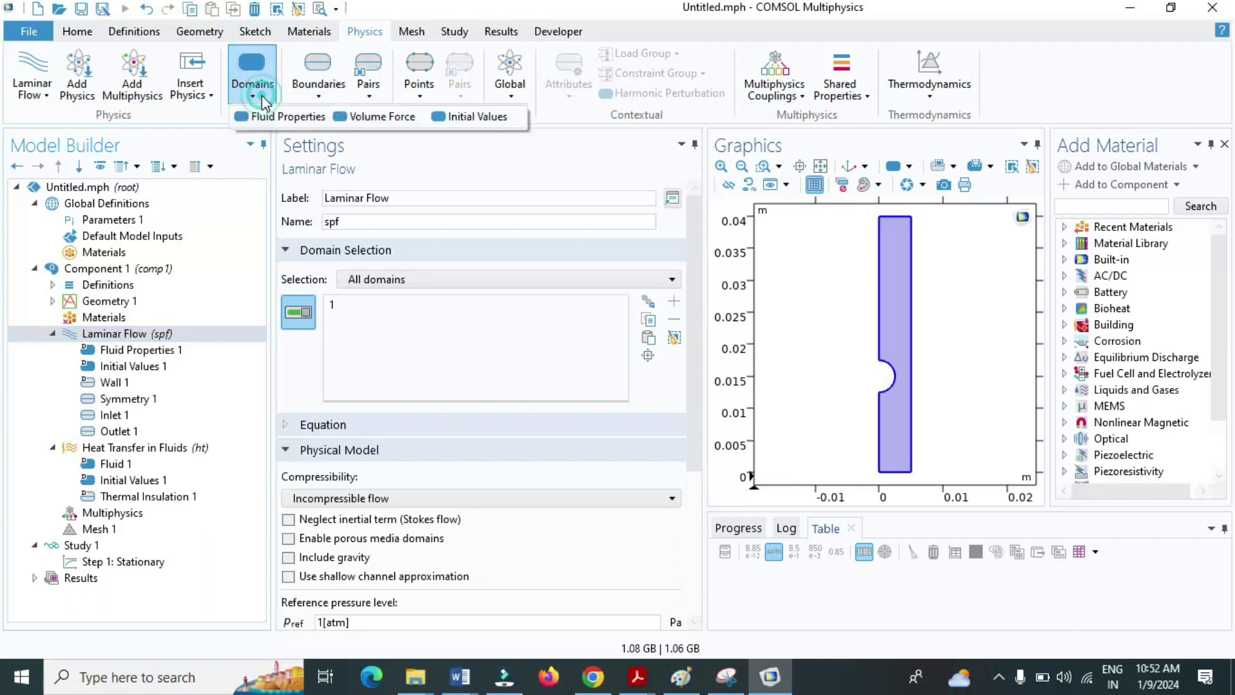
left_click(372, 118)
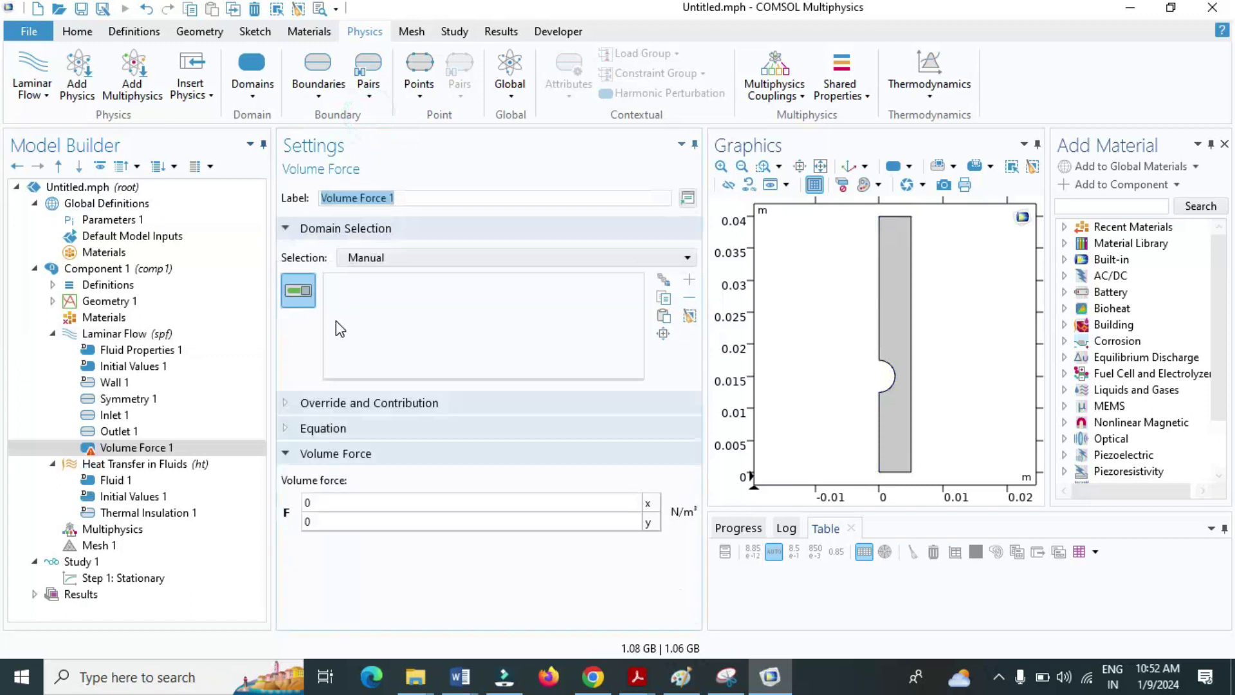
left_click(599, 518)
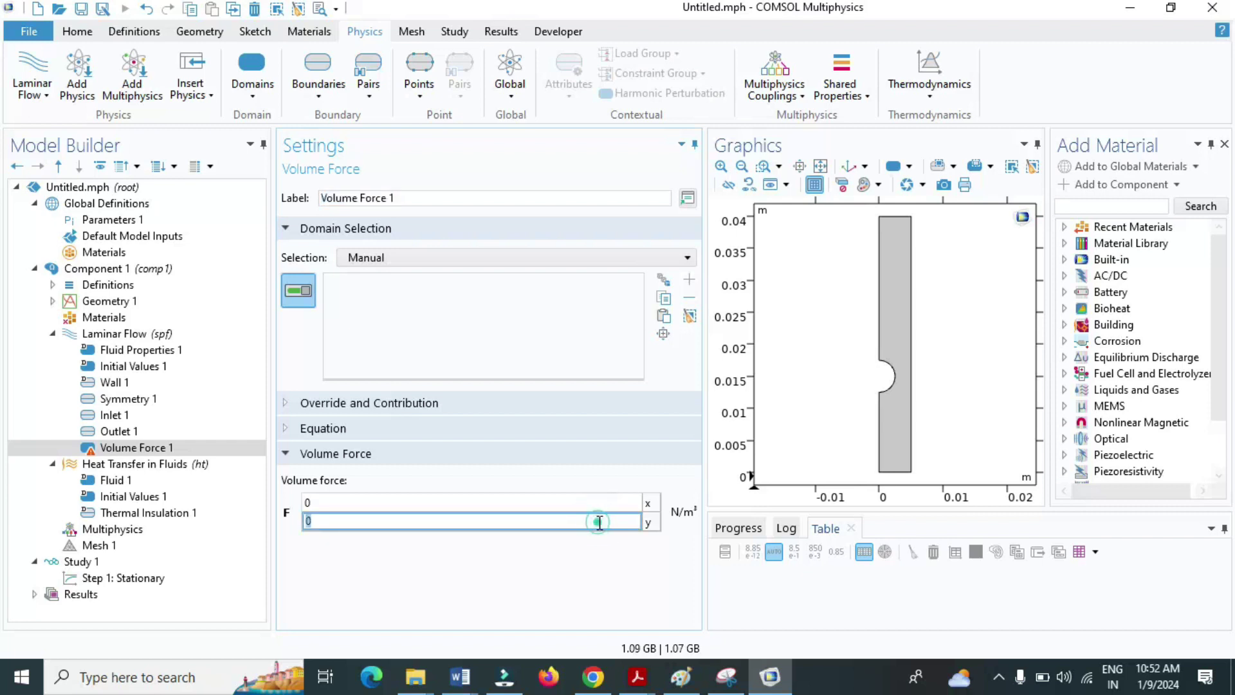
key("BackSpace")
type("spf.rhoref*g_const*(0.04[m]-y)")
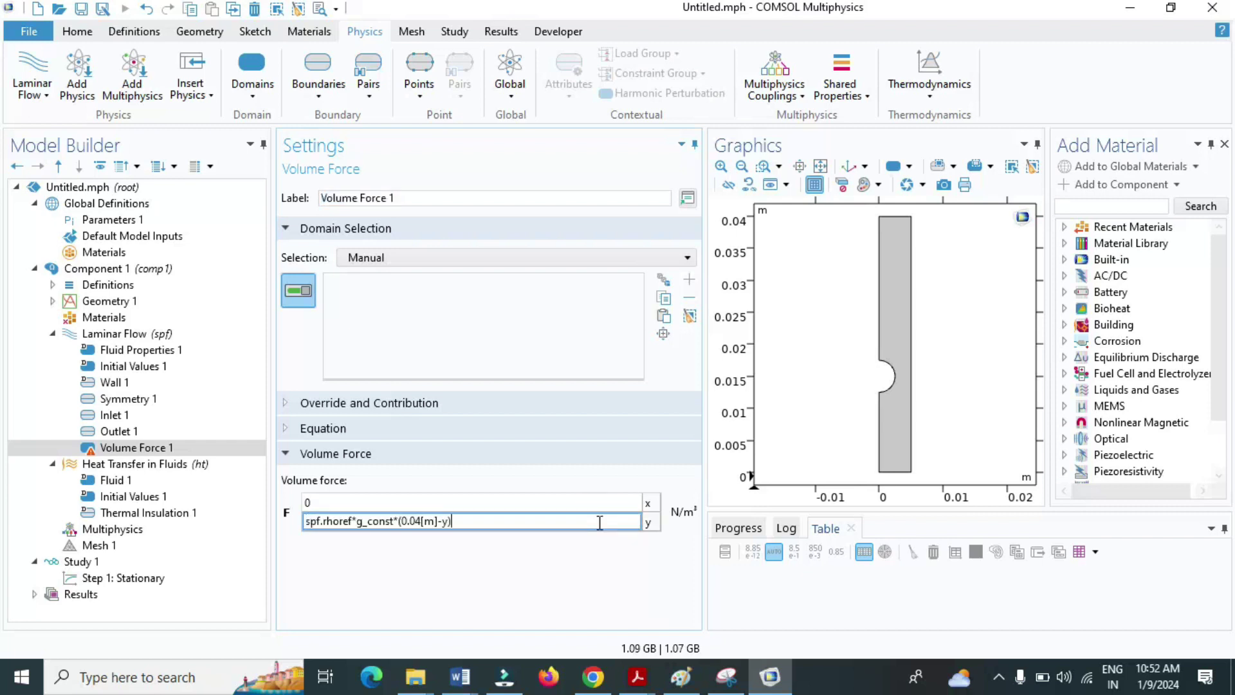
Edit the volume force's y-component to -spf.rho*g_const and apply the force to domain 1
left_click(307, 523)
type("-")
left_click(501, 517)
key("BackSpace")
key("BackSpace")
key("BackSpace")
key("BackSpace")
key("BackSpace")
key("BackSpace")
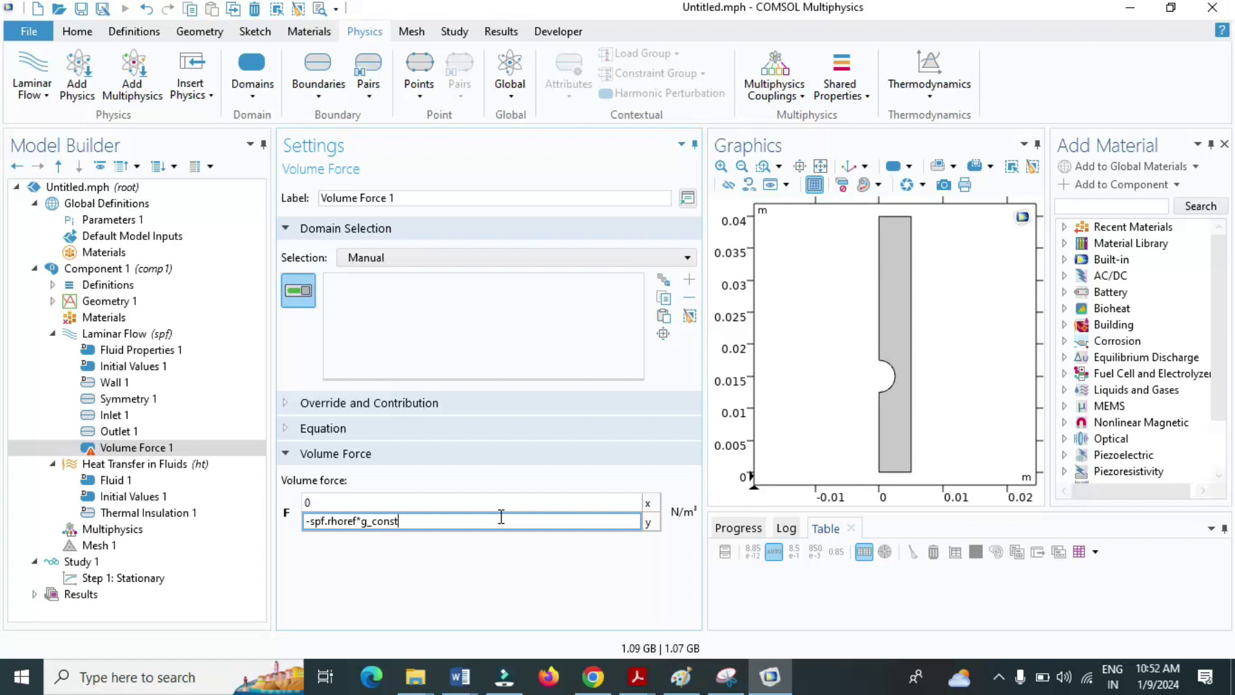
left_click(356, 521)
key("BackSpace")
key("BackSpace")
key("BackSpace")
left_click(356, 603)
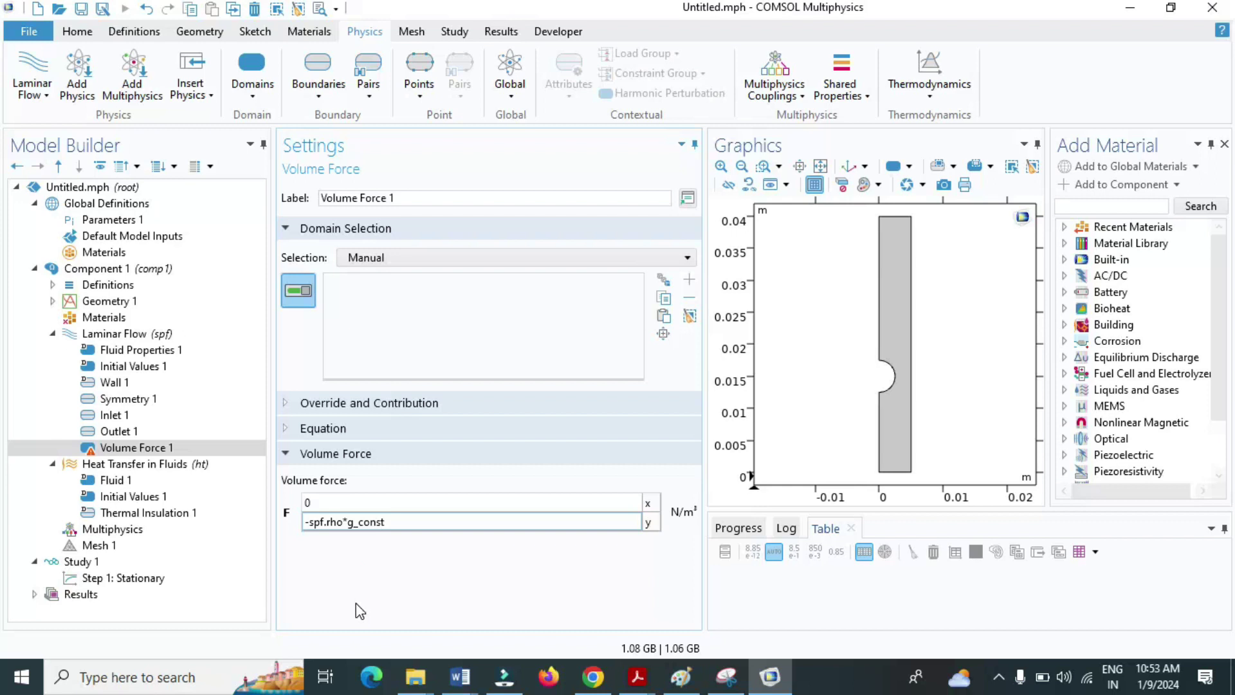
left_click(902, 318)
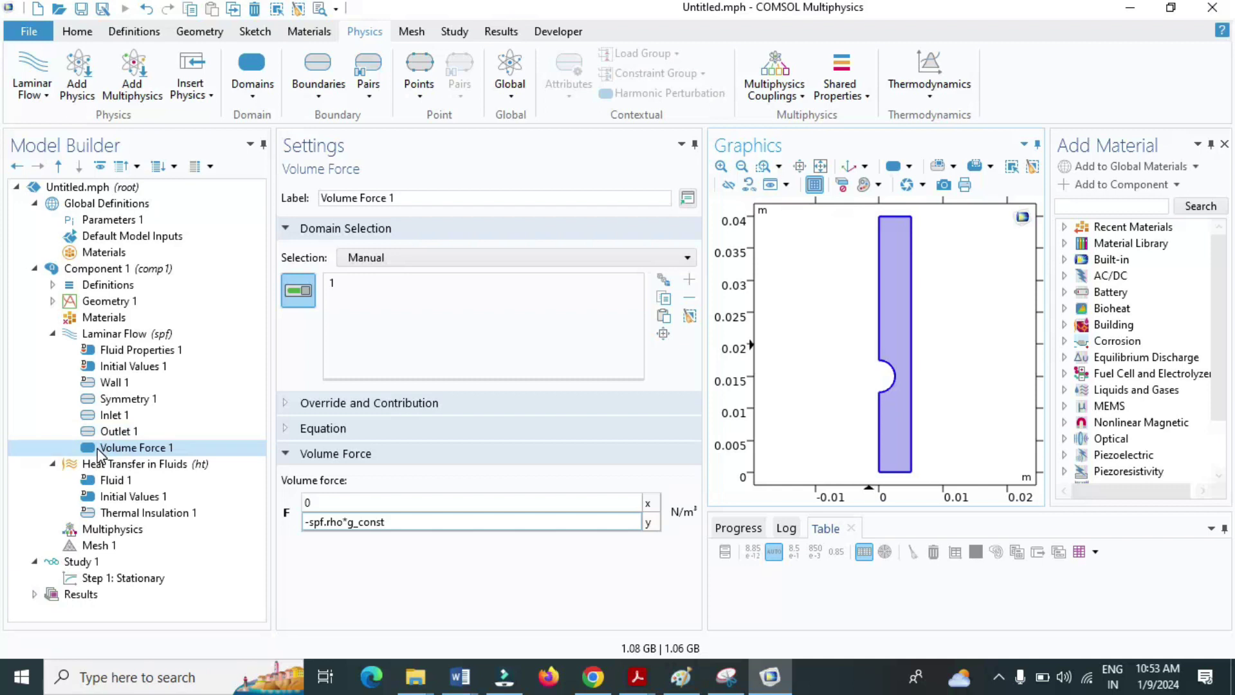
Turn pseudo time stepping for the stationary equation form On in Laminar Flow's advanced settings
left_click(117, 335)
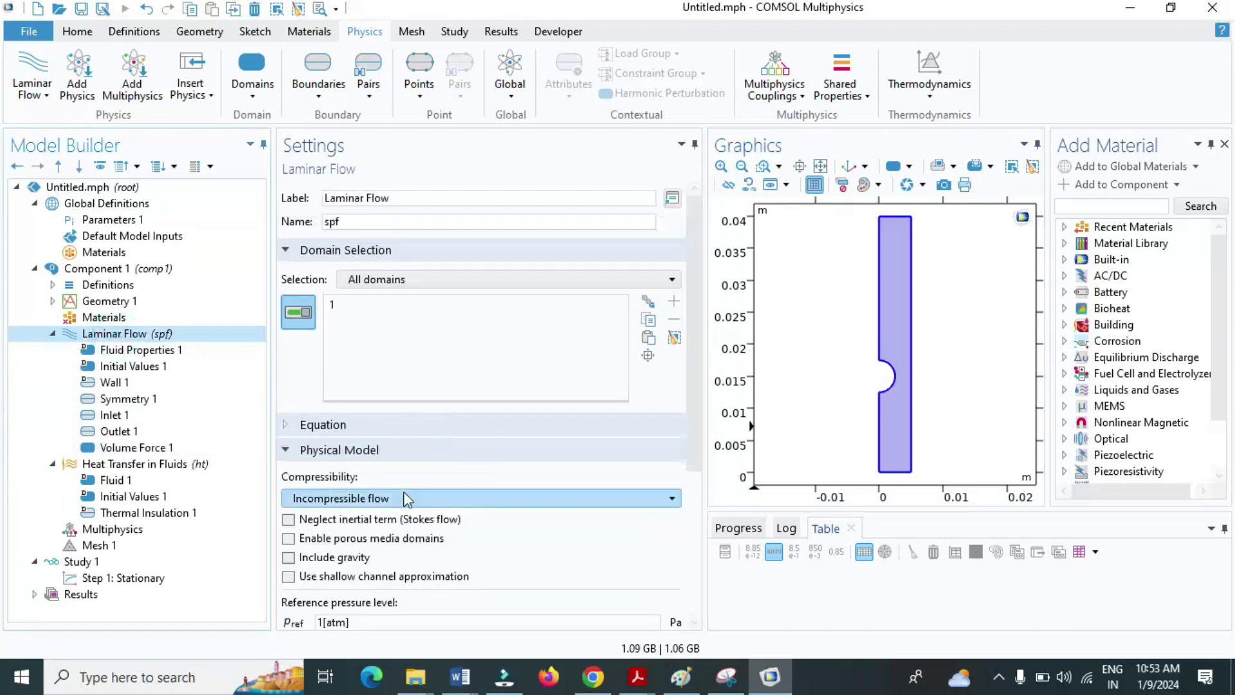
scroll(407, 500, "down", 4)
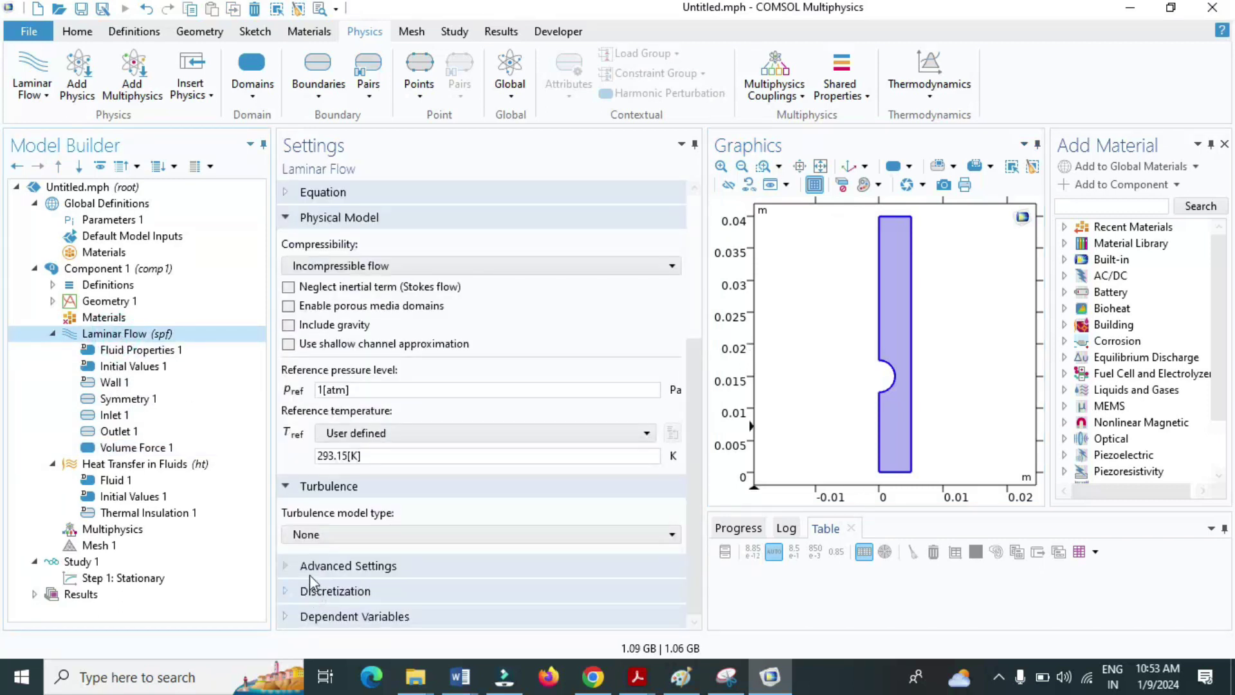
left_click(317, 566)
scroll(334, 566, "down", 2)
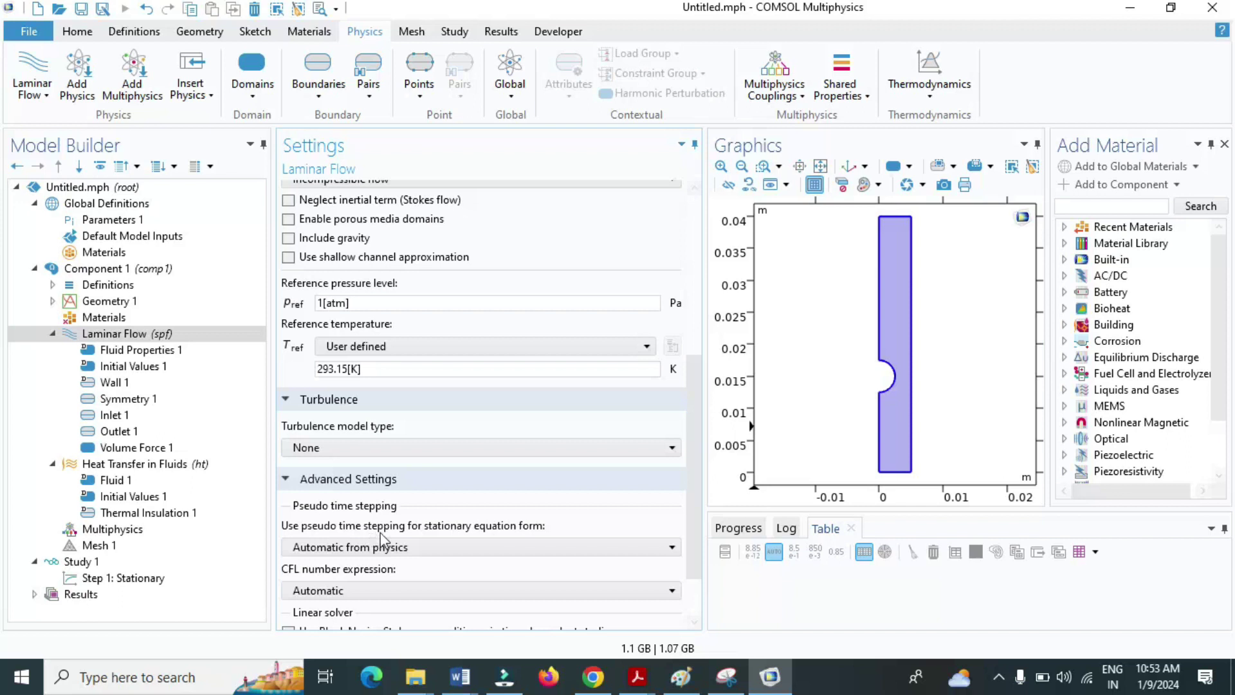
left_click(477, 548)
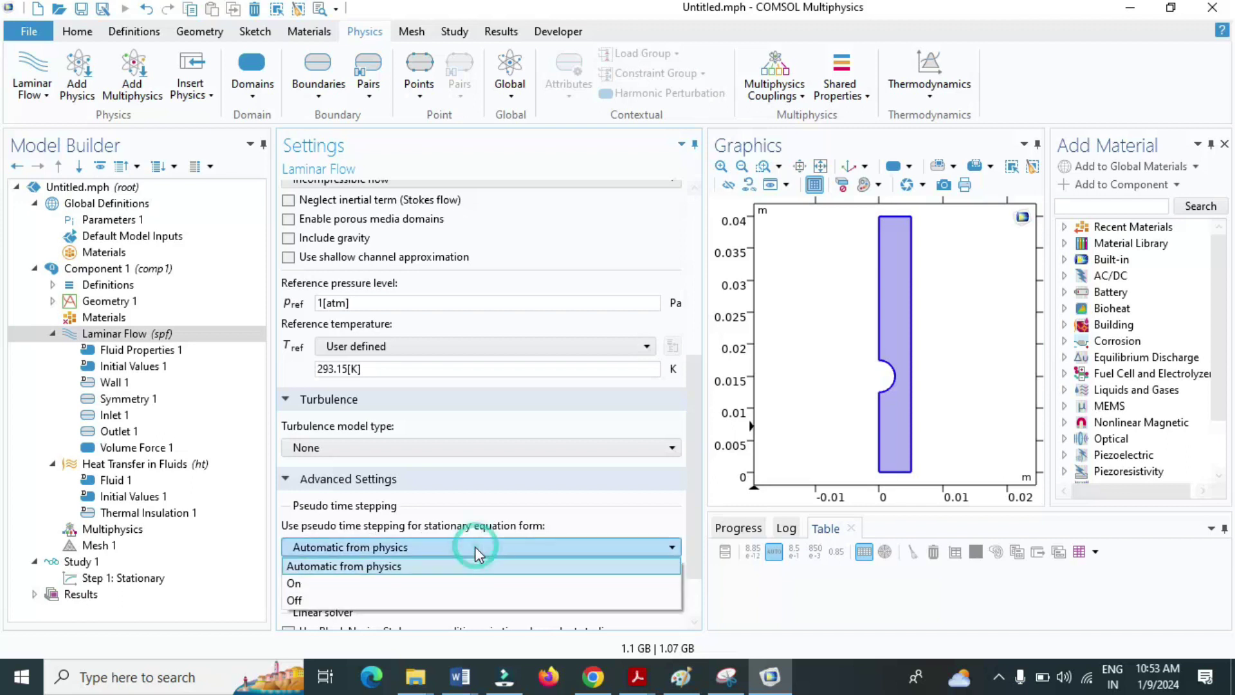
left_click(345, 584)
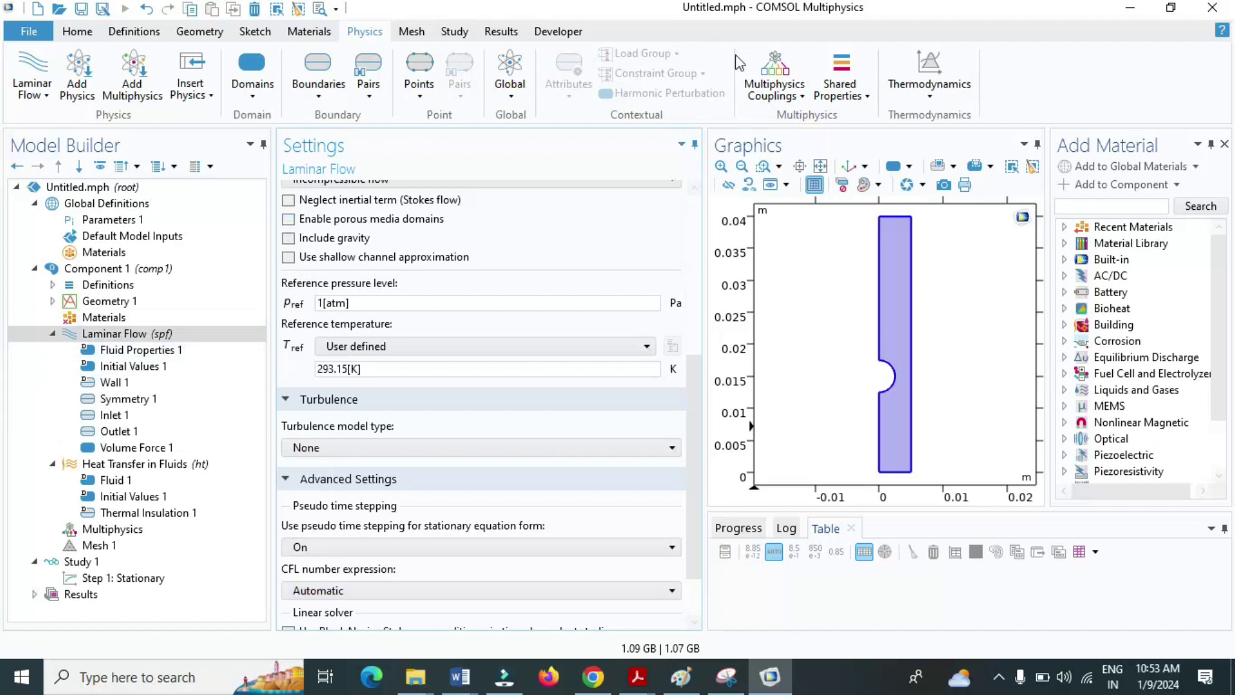
Add a Nonisothermal Flow multiphysics coupling to the component
left_click(786, 73)
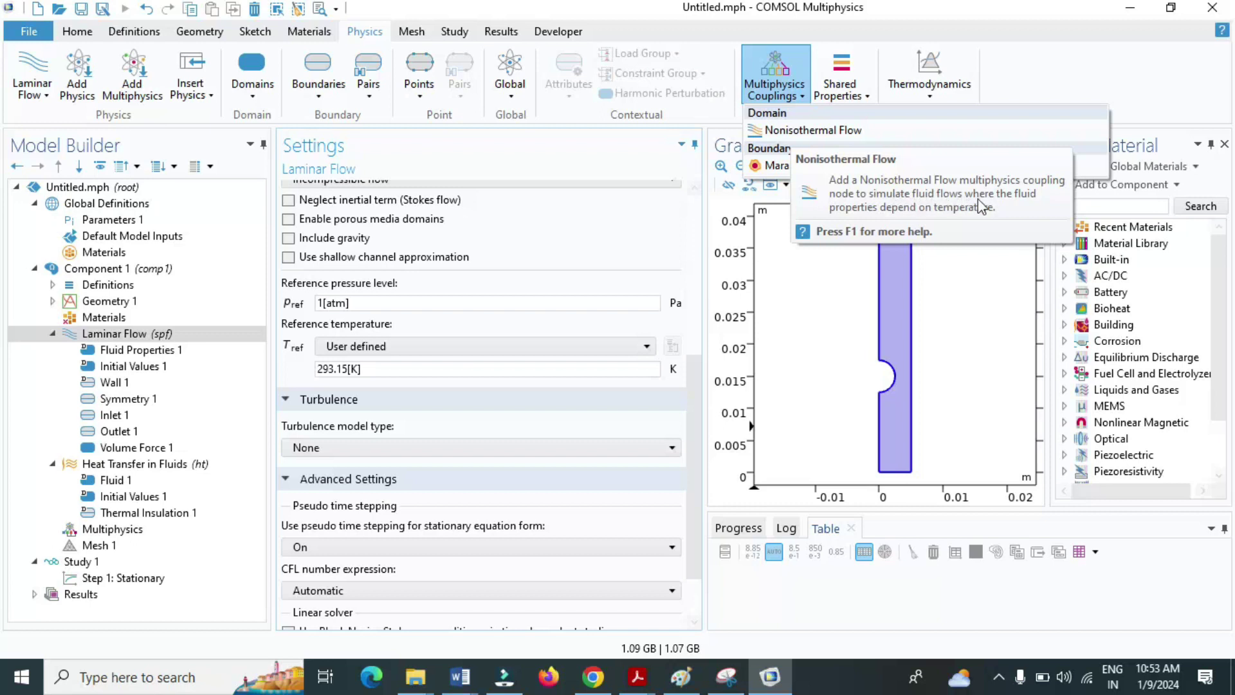
left_click(891, 207)
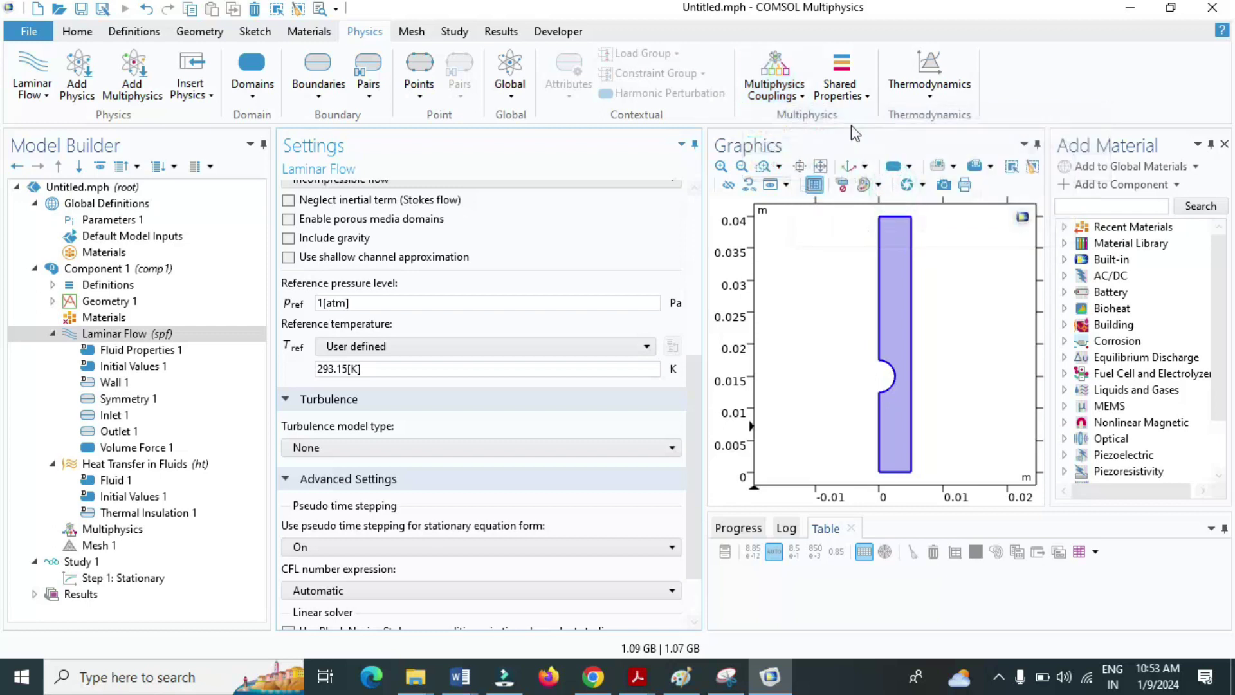
left_click(785, 97)
left_click(824, 128)
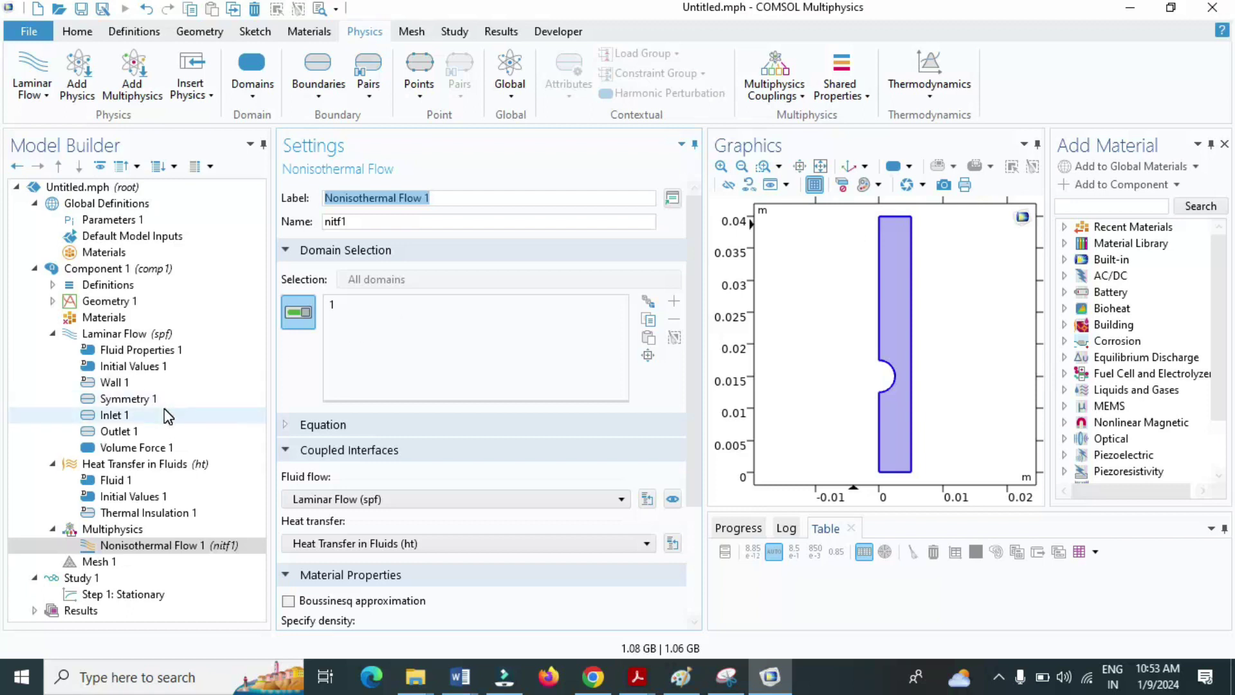
Add a Heat Transfer in Fluids Symmetry condition on the straight vertical boundaries 1, 3 and 5
left_click(116, 467)
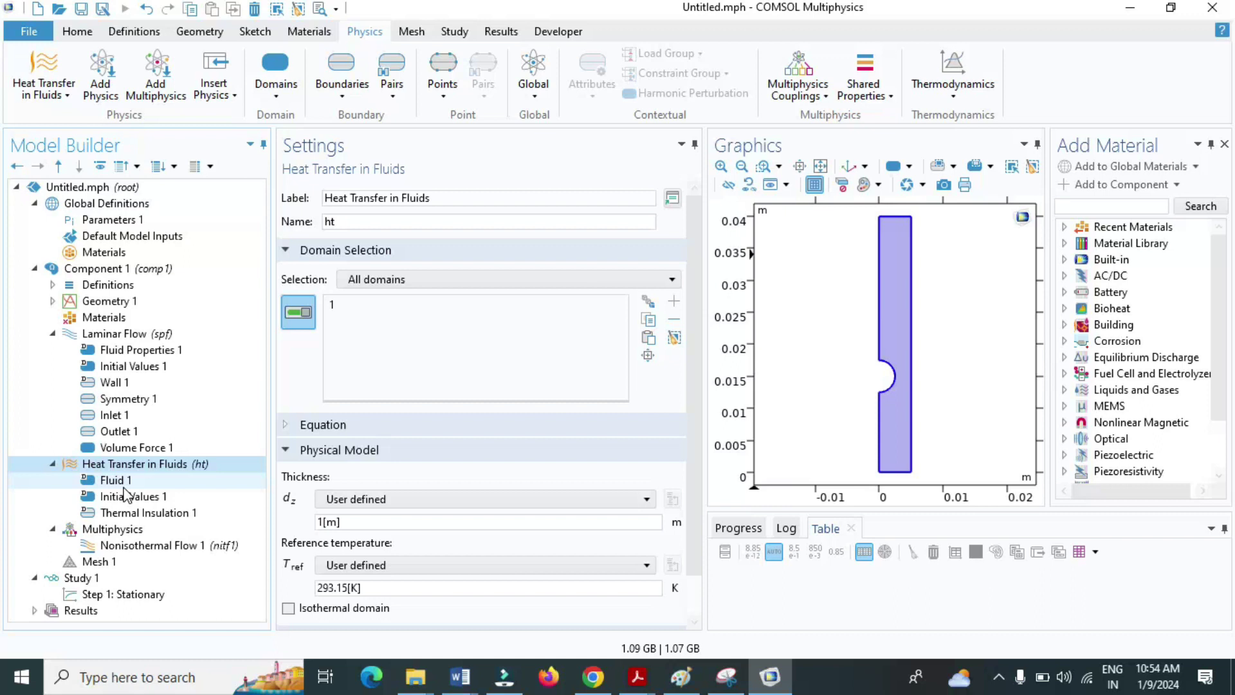
left_click(344, 98)
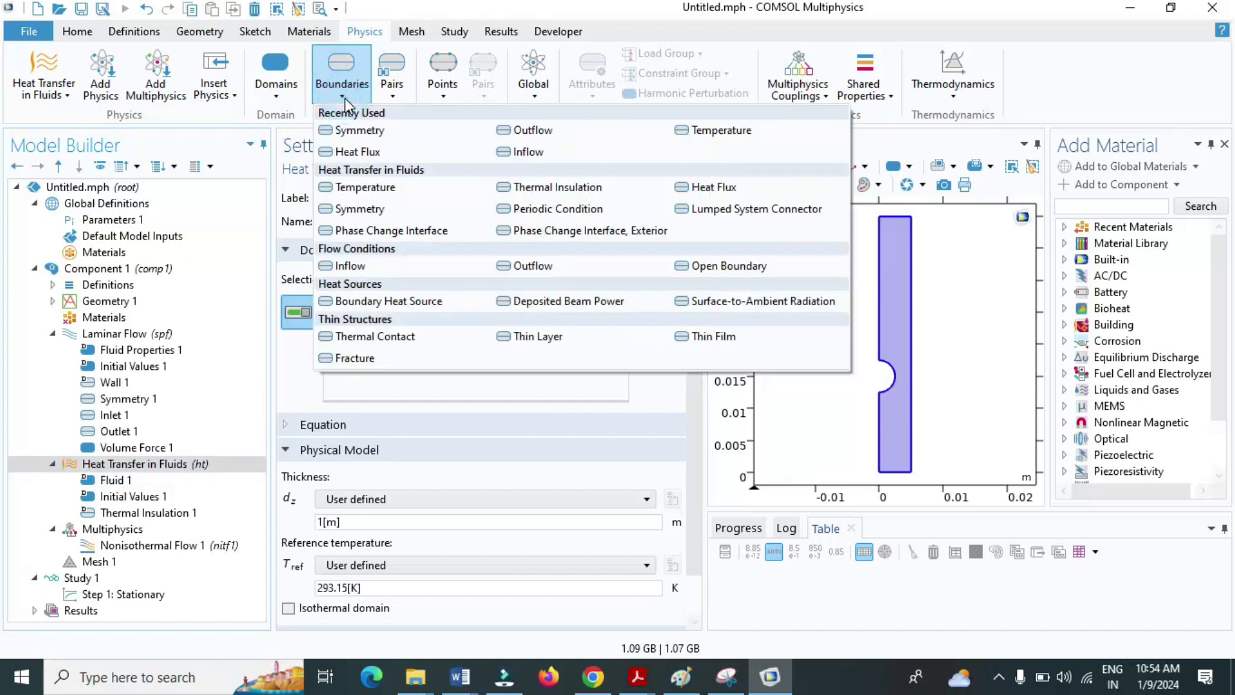
left_click(360, 129)
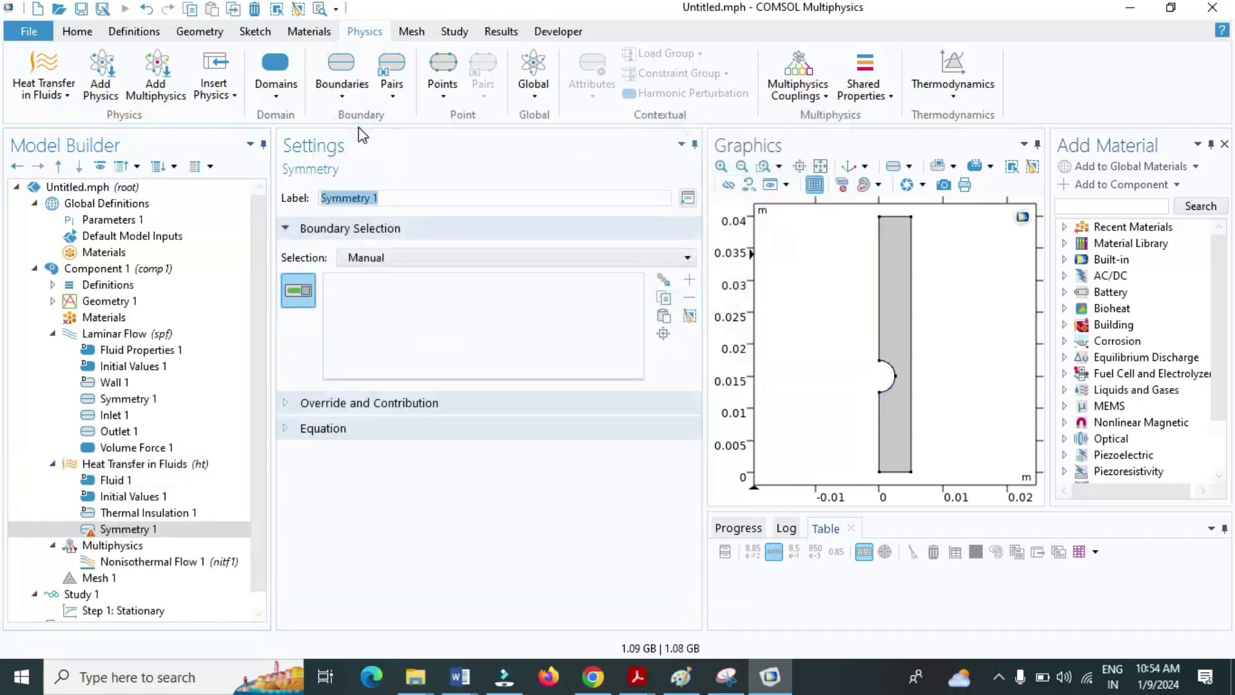
left_click(912, 302)
left_click(878, 305)
left_click(878, 419)
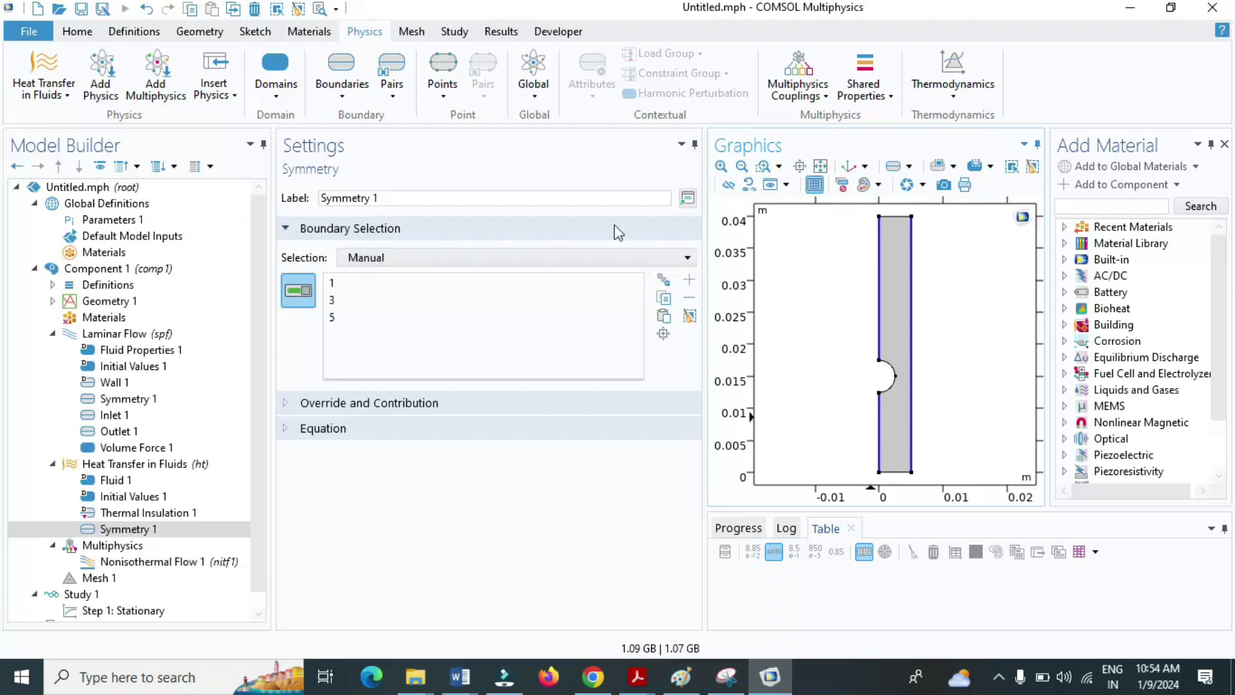
Add a Temperature condition on the channel's lower edge (boundary 2) with temperature T_in
left_click(342, 90)
left_click(694, 128)
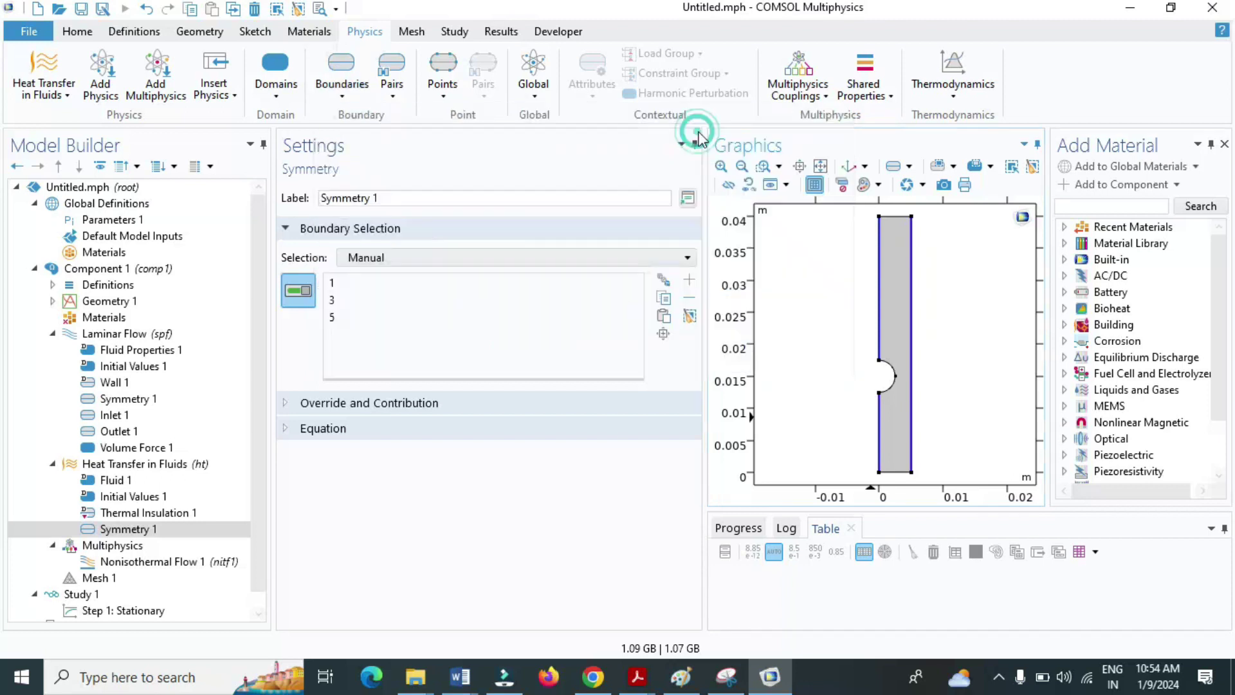
left_click(895, 481)
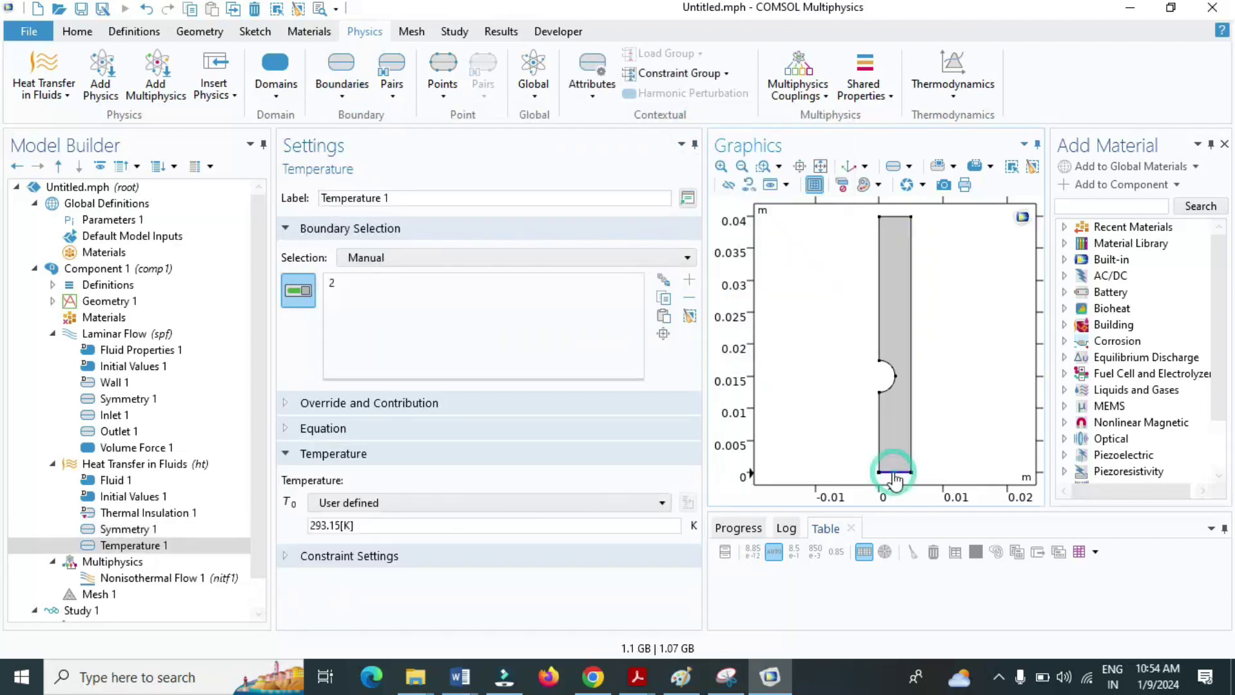
left_click(427, 534)
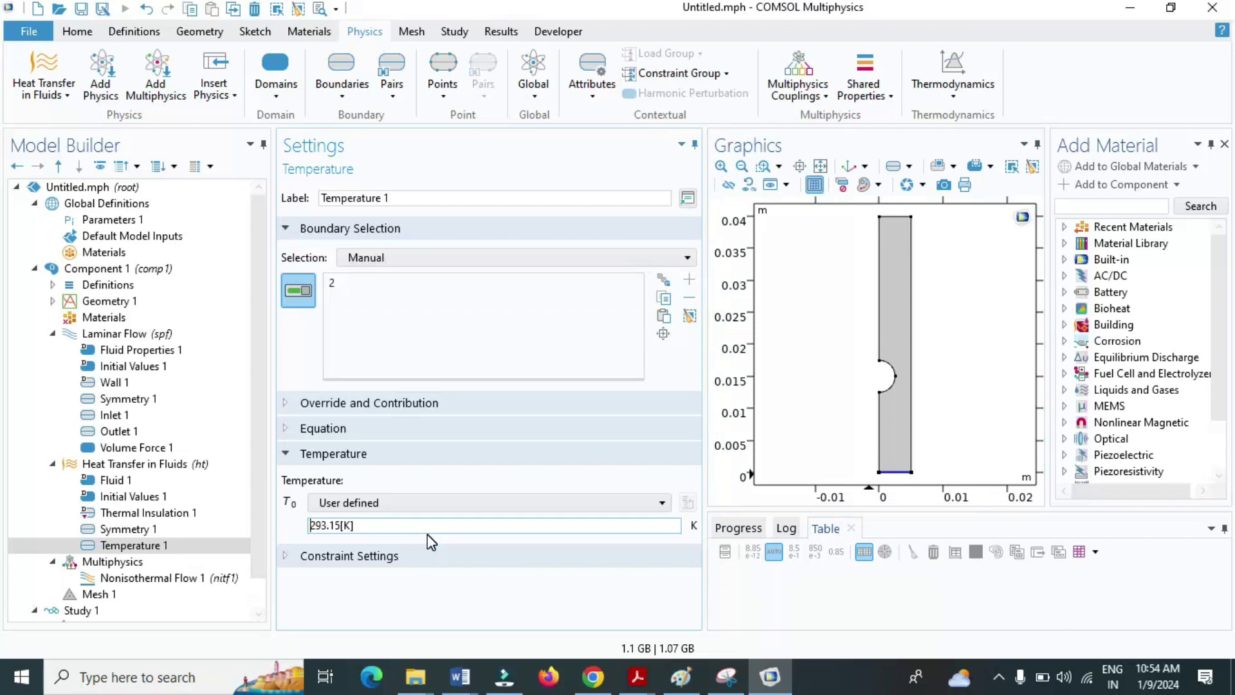
key("ctrl+a")
type("T_in")
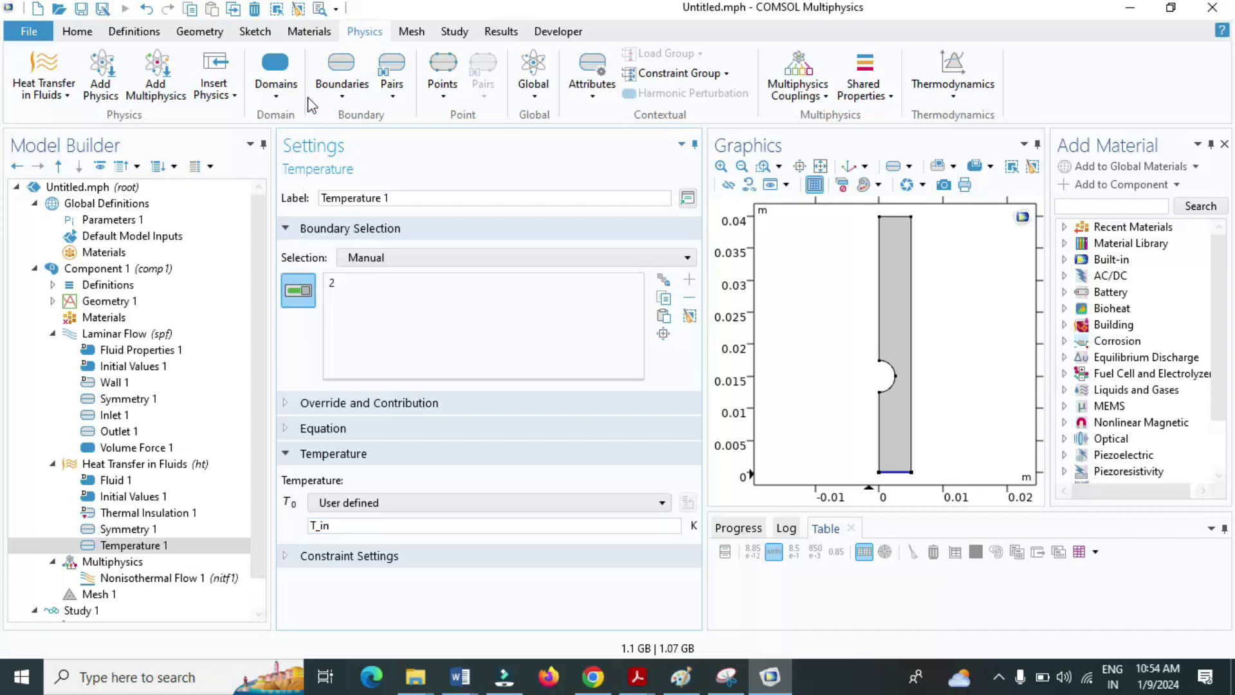
Add another Heat Transfer in Fluids Temperature condition on the semicircular tube wall, boundaries 6 and 7
left_click(341, 98)
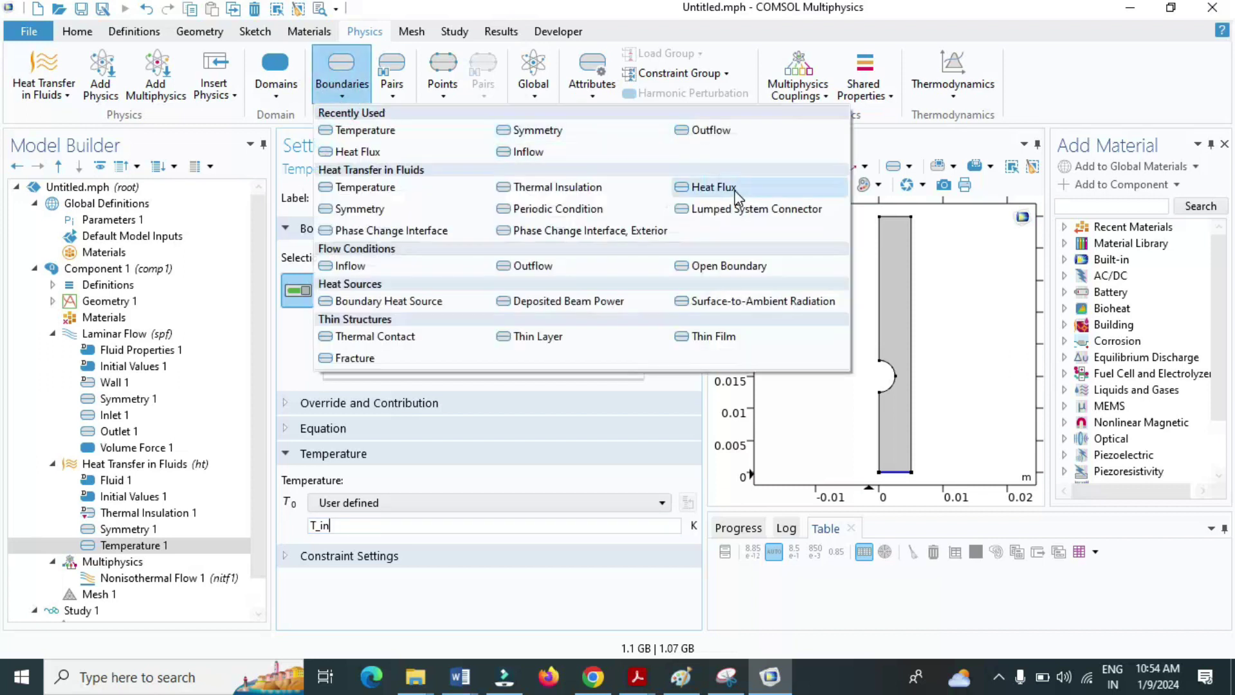
left_click(400, 130)
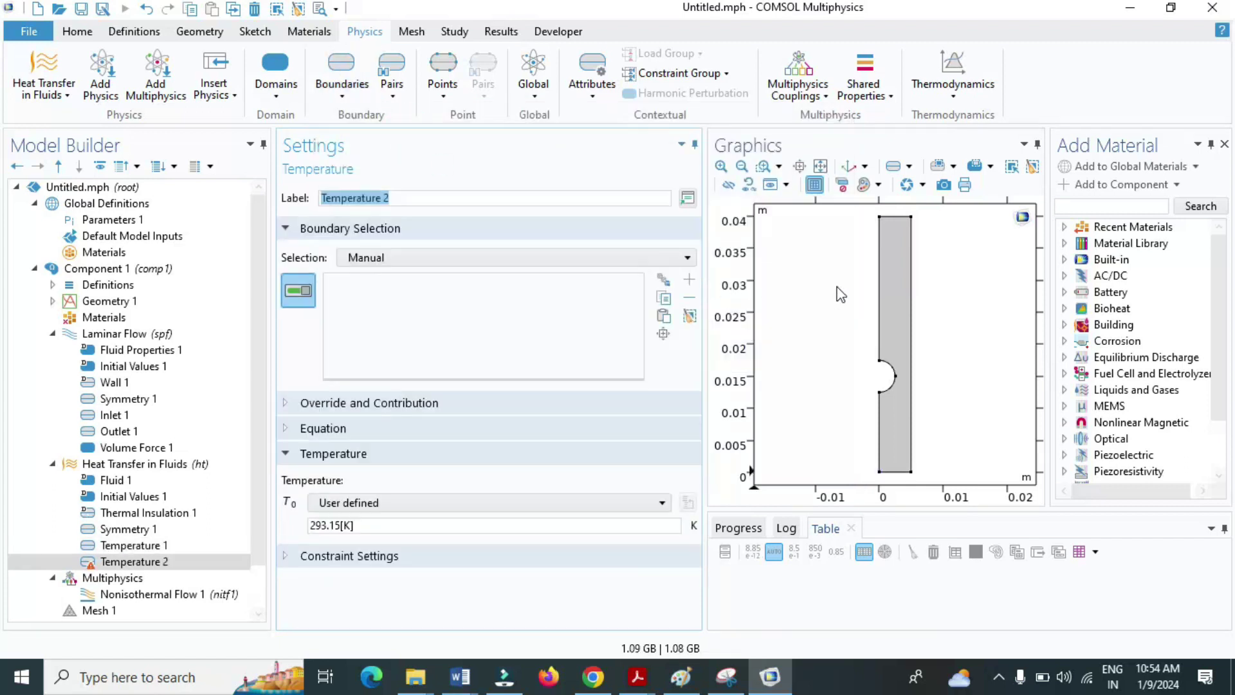
left_click(895, 216)
left_click(380, 526)
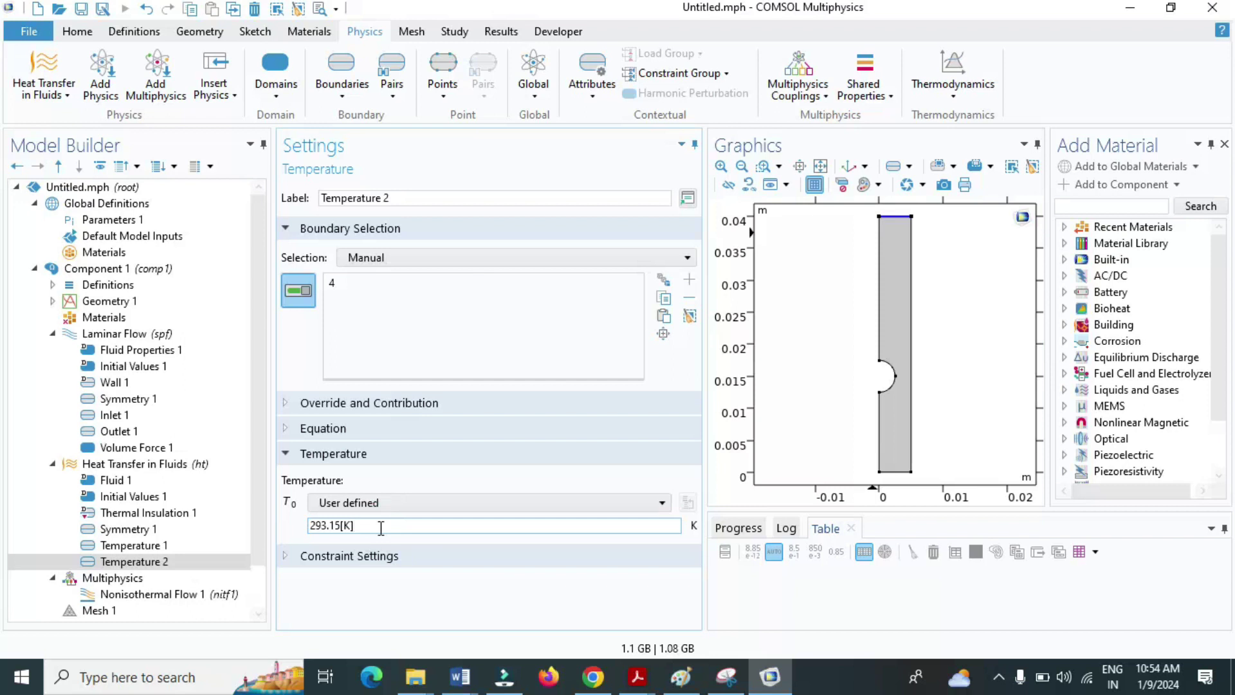
left_click(899, 216)
left_click(894, 379)
left_click(896, 384)
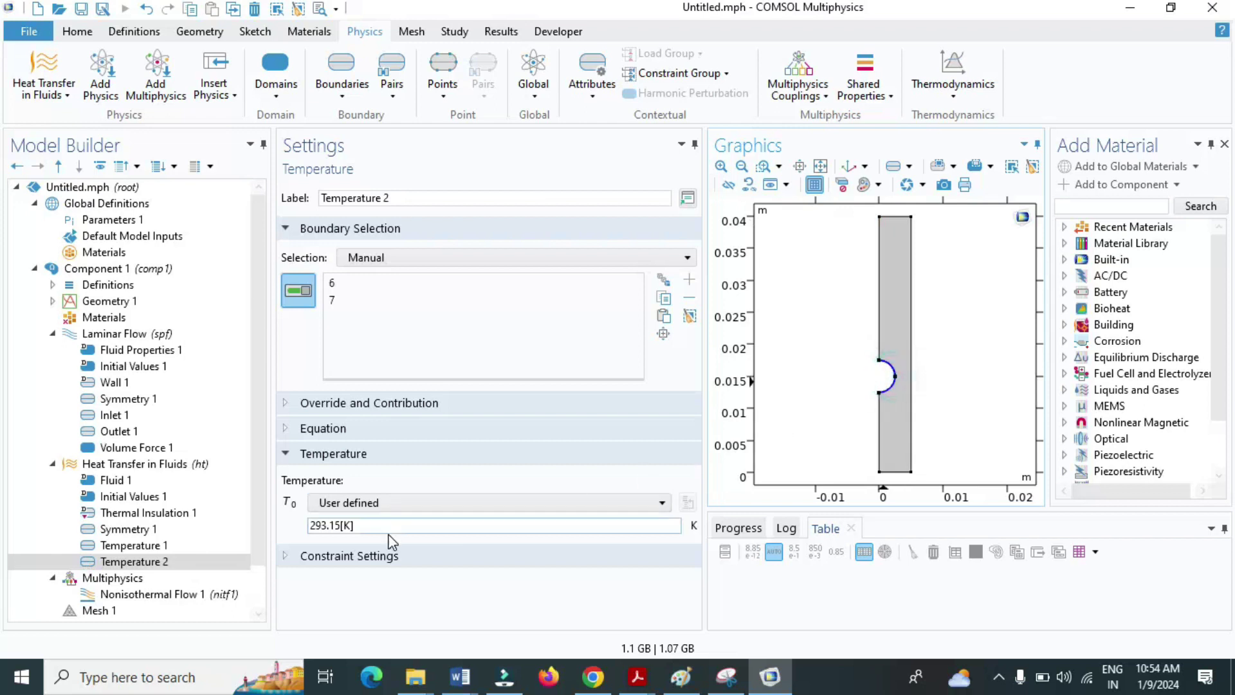
Set the tube wall's user-defined temperature to T_heat
key("BackSpace")
key("BackSpace")
key("BackSpace")
key("BackSpace")
key("BackSpace")
key("BackSpace")
key("BackSpace")
key("BackSpace")
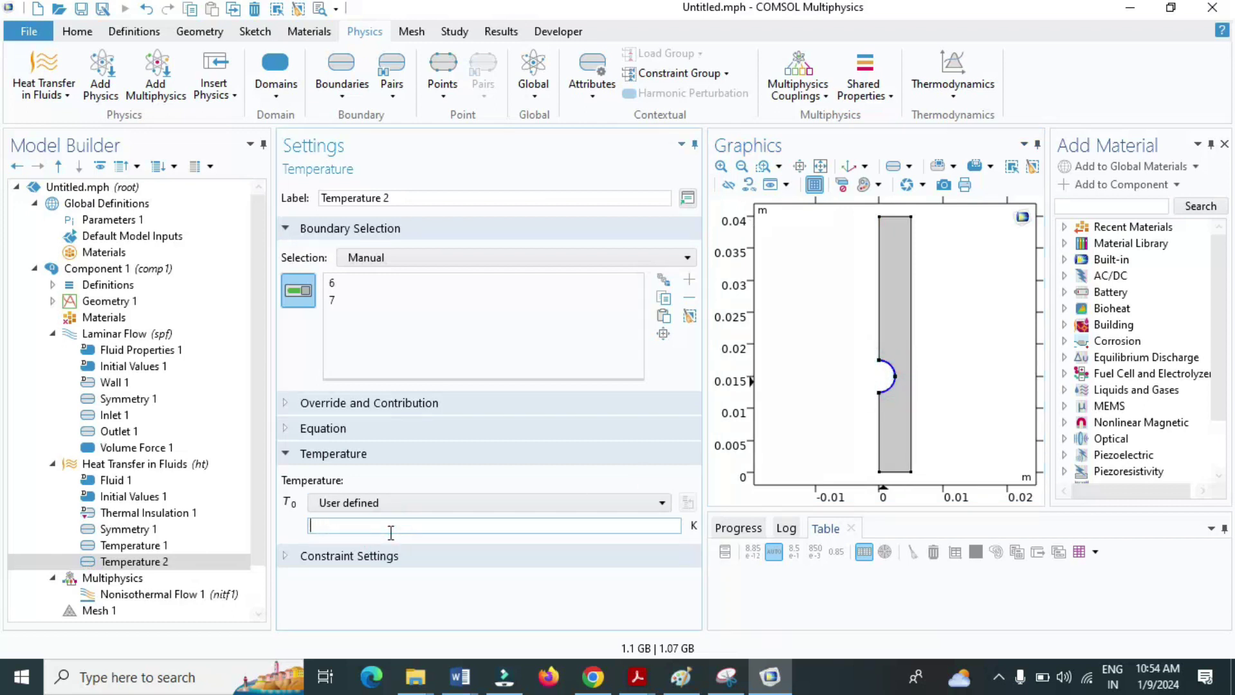
type("R")
key("BackSpace")
type("T-")
type("_heat")
left_click(481, 573)
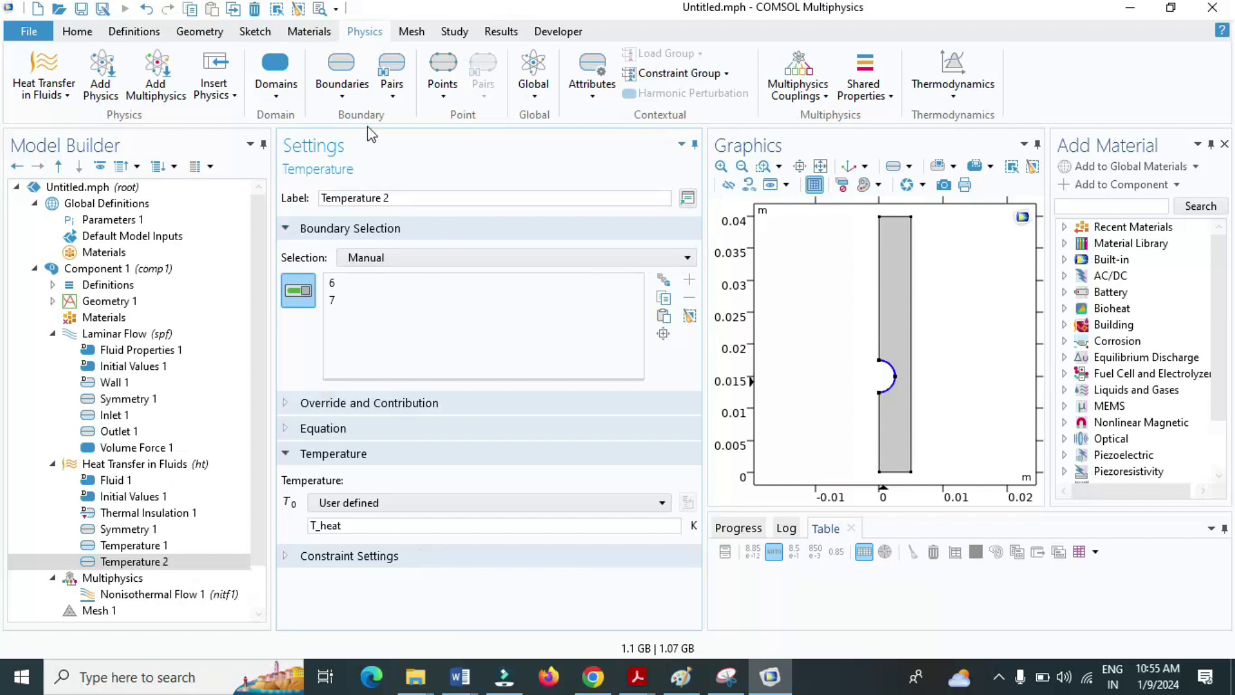
Add a Heat Transfer in Fluids Outflow condition on the channel's upper edge, boundary 4
left_click(341, 98)
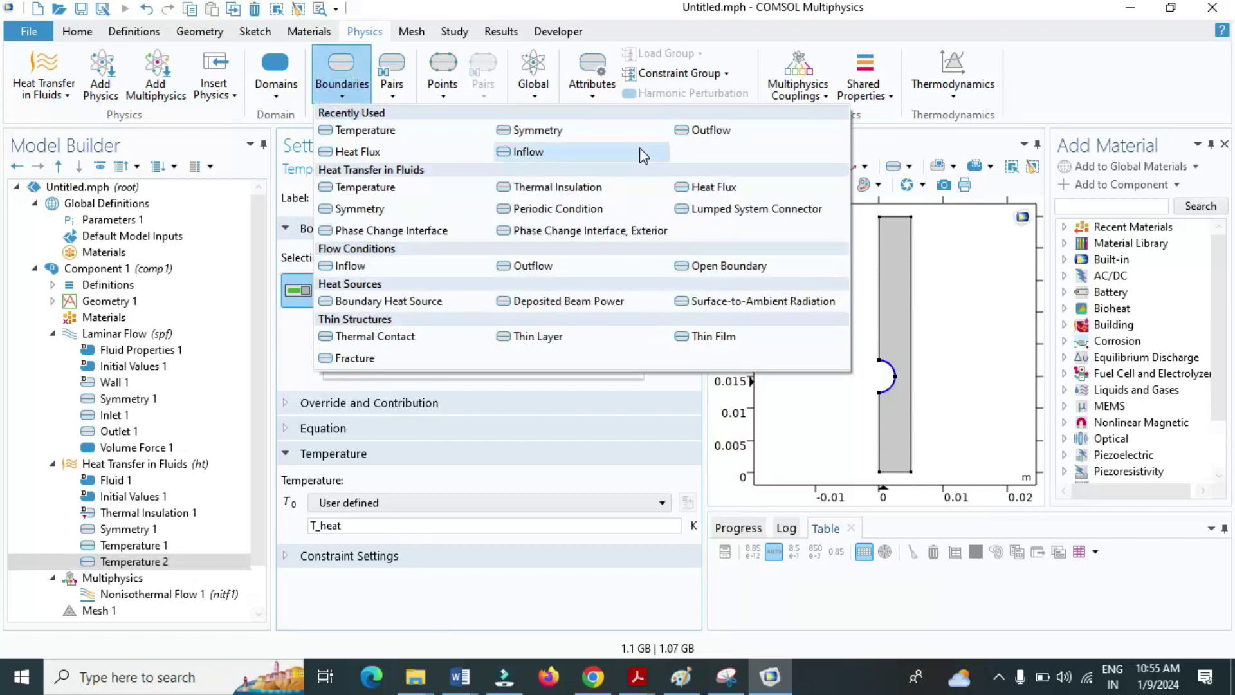
left_click(702, 132)
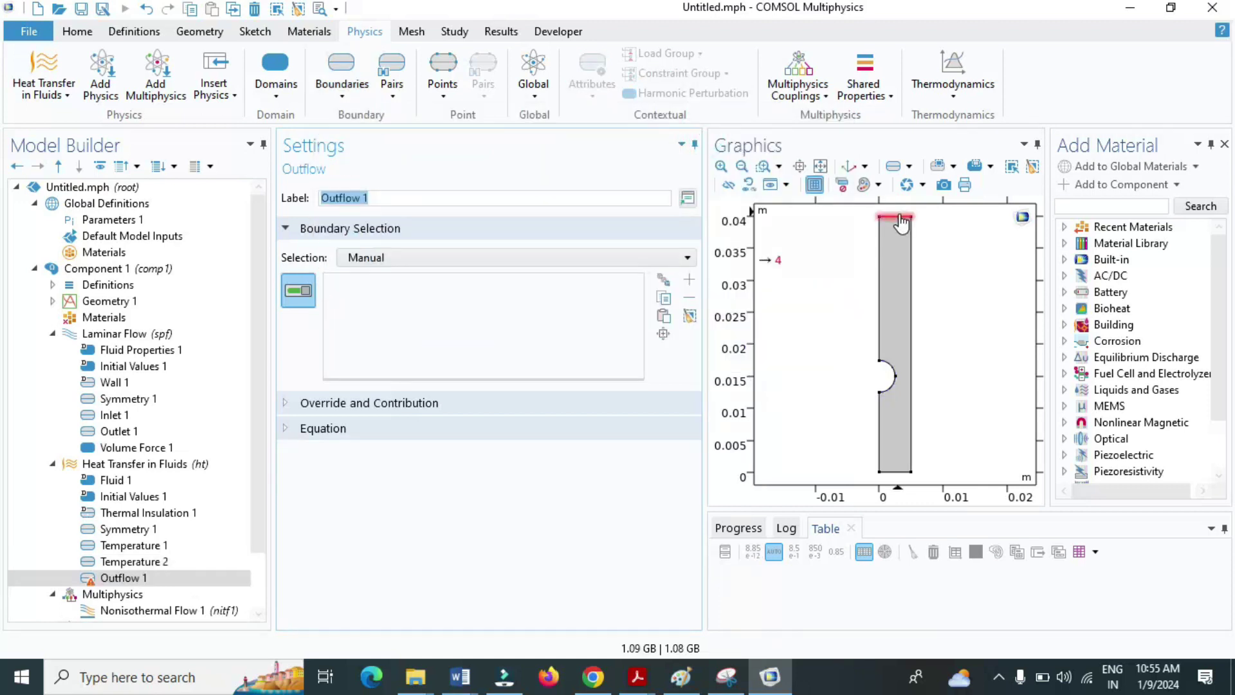
left_click(899, 218)
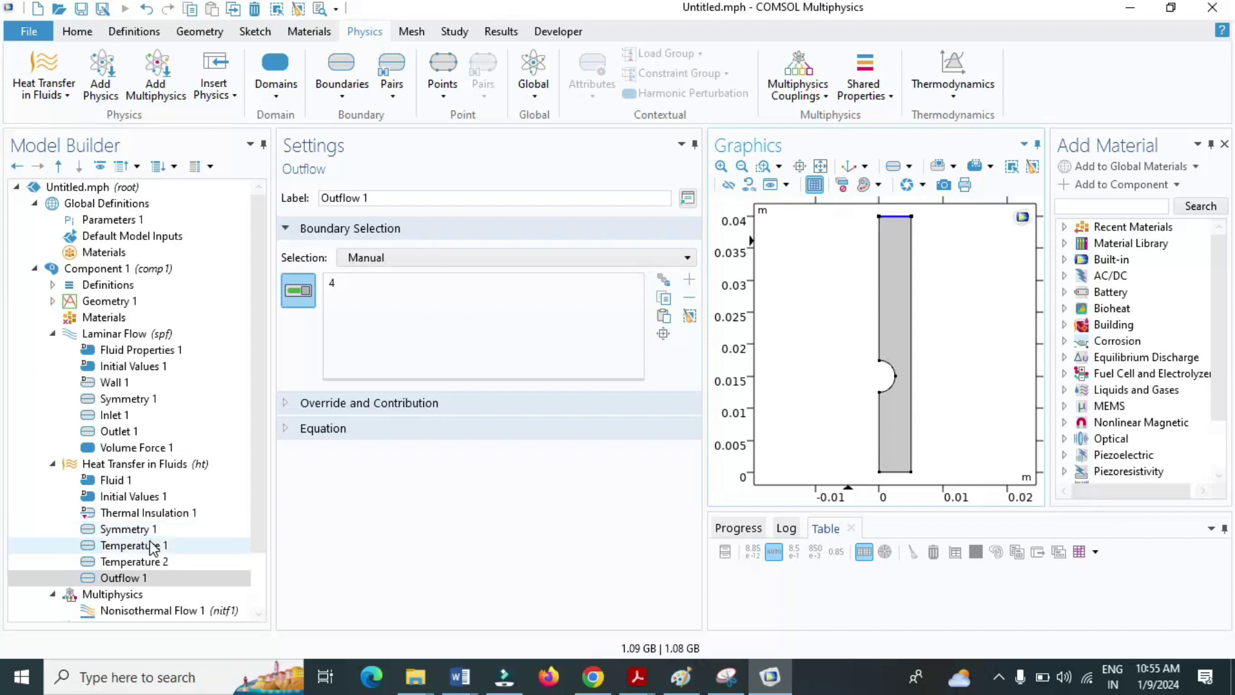
Add an Inflow condition on the channel's lower edge (boundary 2) with upstream temperature T_in
left_click(343, 98)
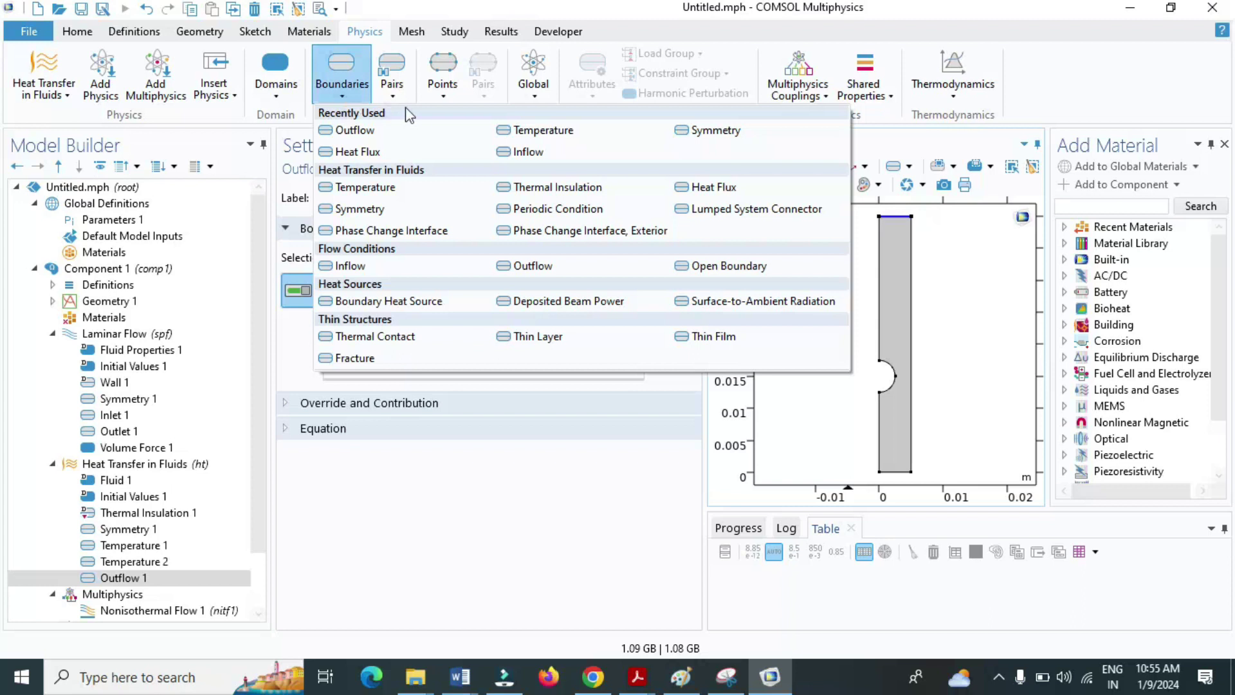
left_click(524, 151)
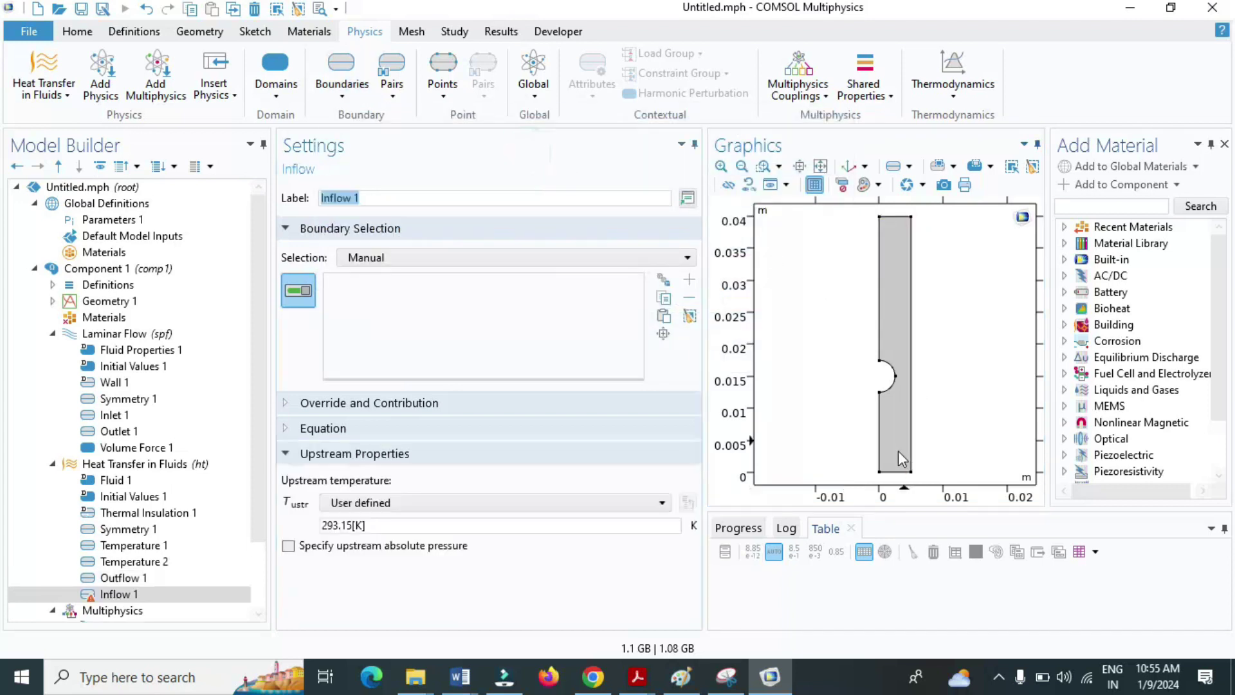
left_click(894, 473)
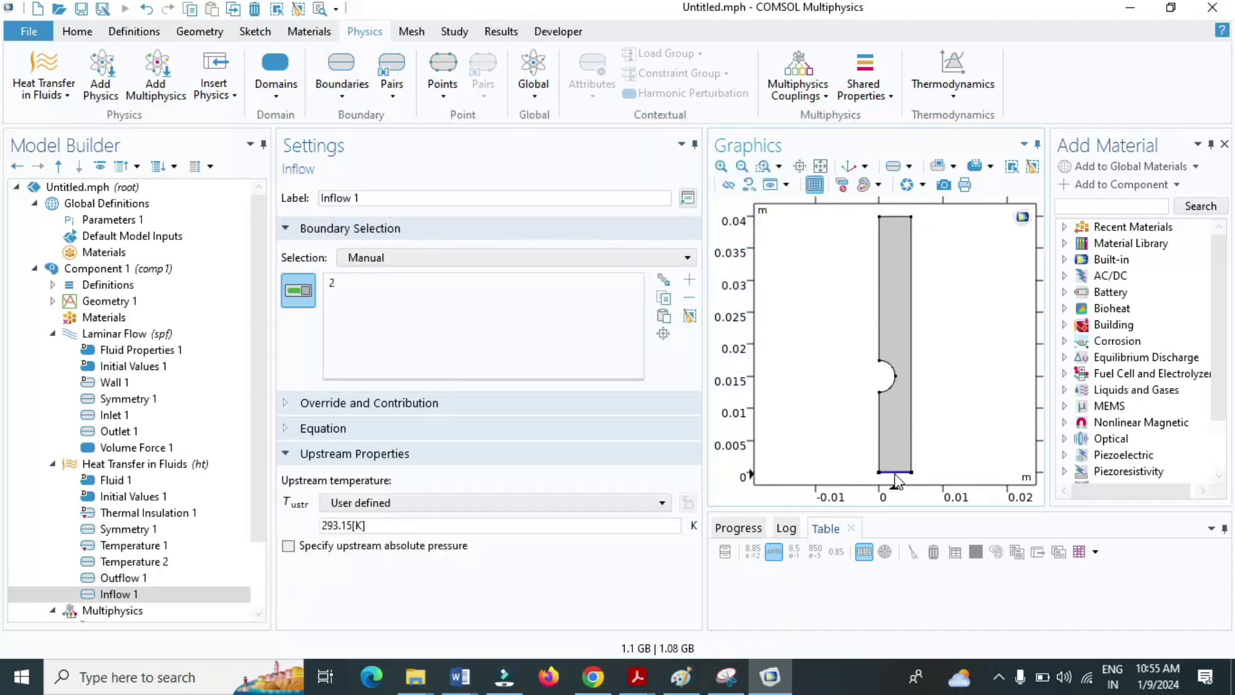
left_click(428, 526)
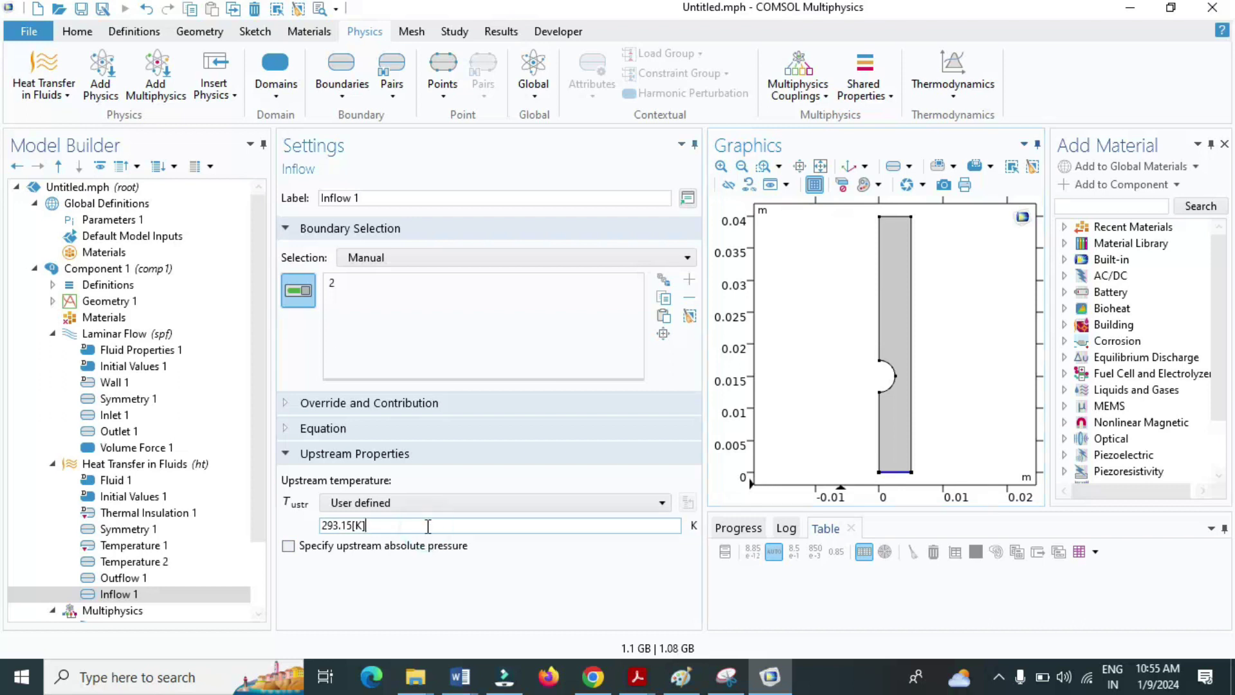
key("BackSpace")
key("BackSpace")
key("BackSpace")
key("BackSpace")
key("BackSpace")
key("BackSpace")
key("BackSpace")
key("BackSpace")
type("T_in")
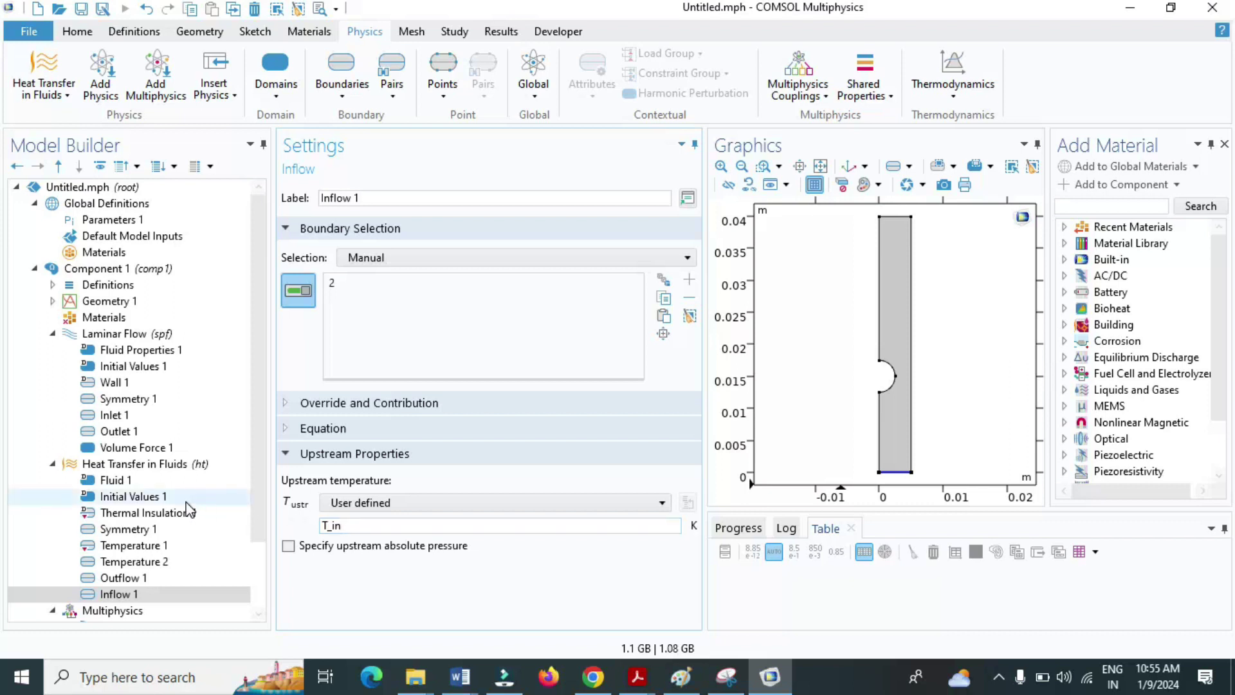
Set the initial temperature of Heat Transfer in Fluids to T_in
left_click(134, 478)
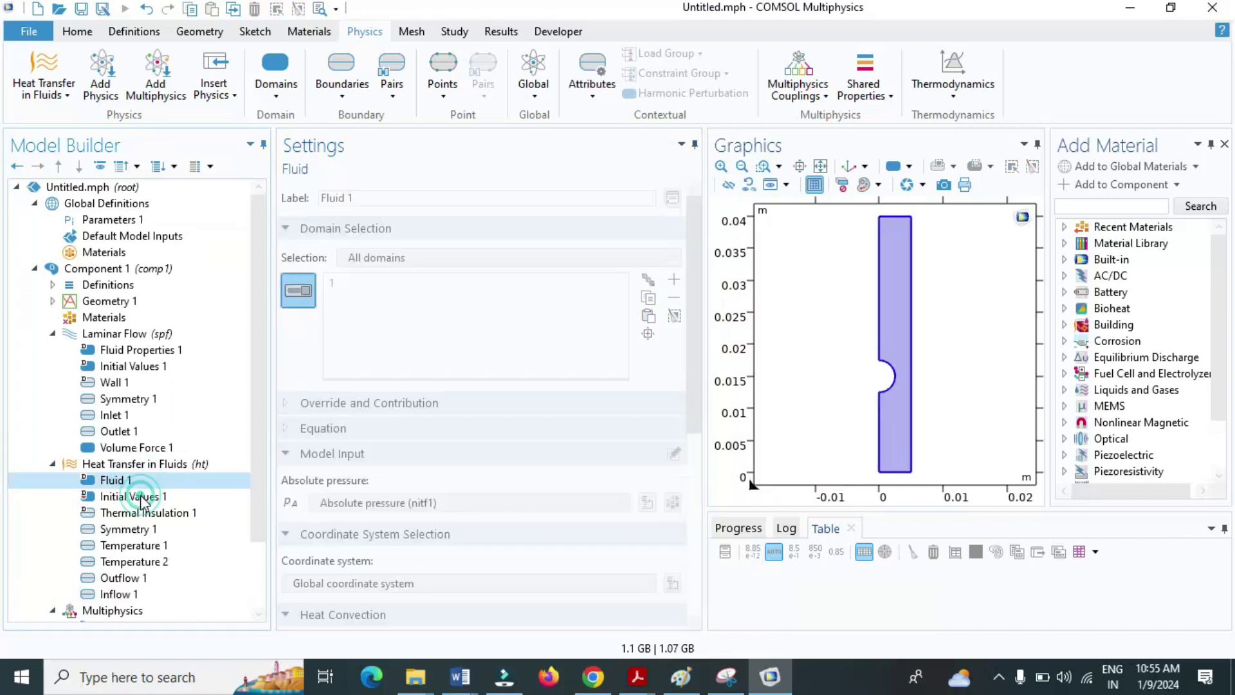
left_click(143, 499)
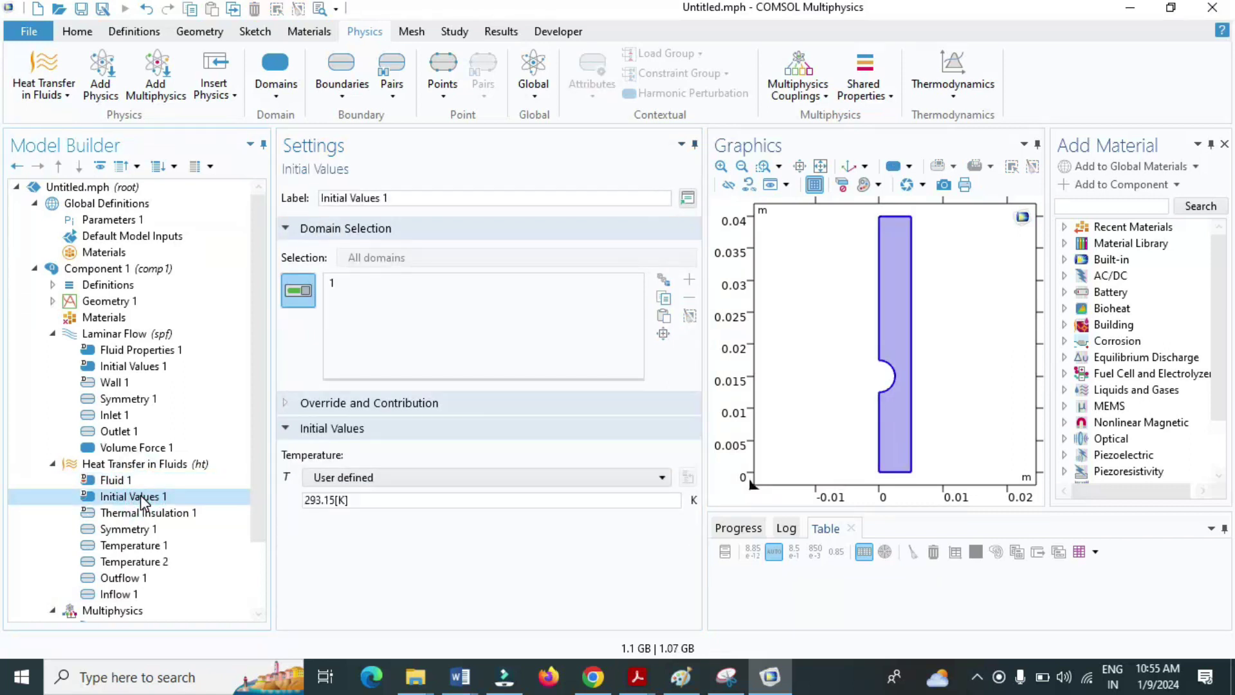
triple_click(394, 501)
type("T_in")
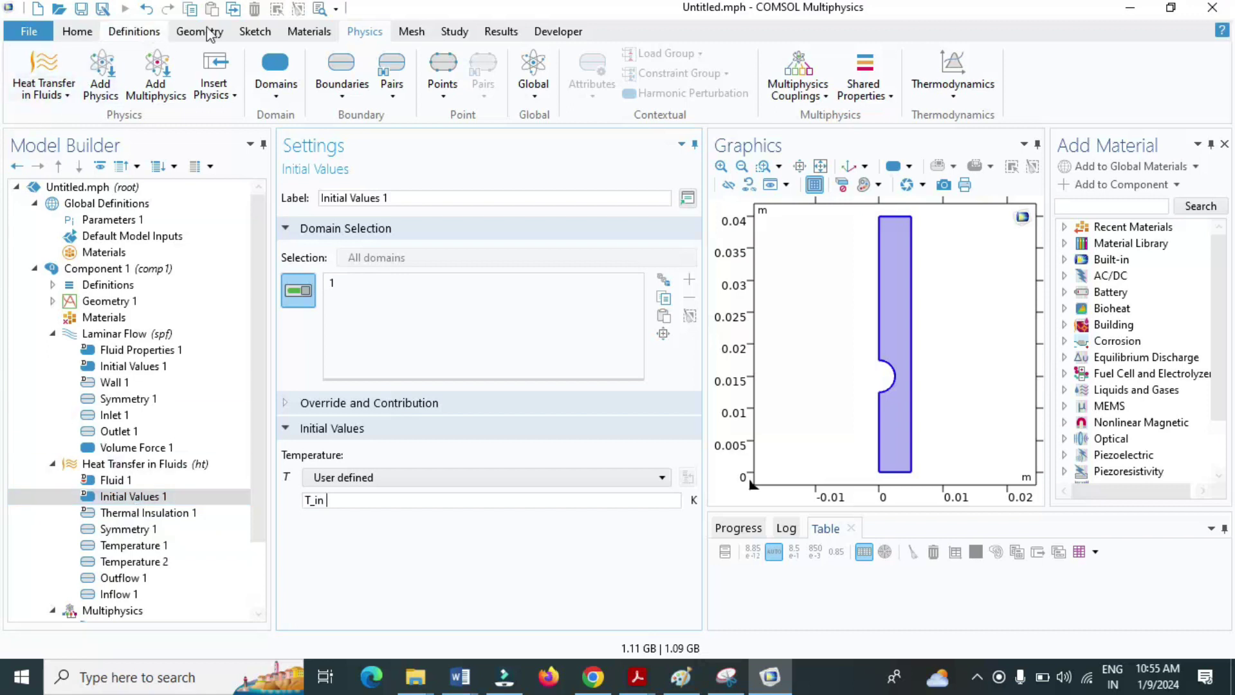
left_click(488, 557)
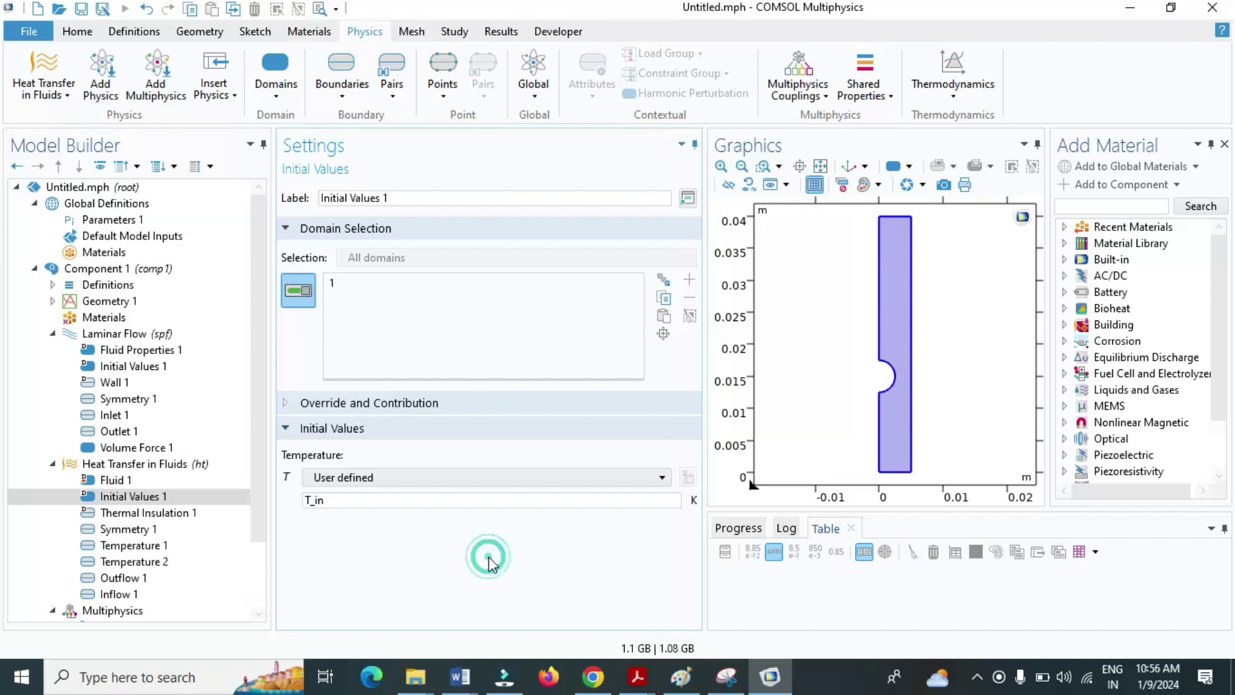
Build the physics-controlled mesh for the channel and try to compute Study 1
left_click(422, 33)
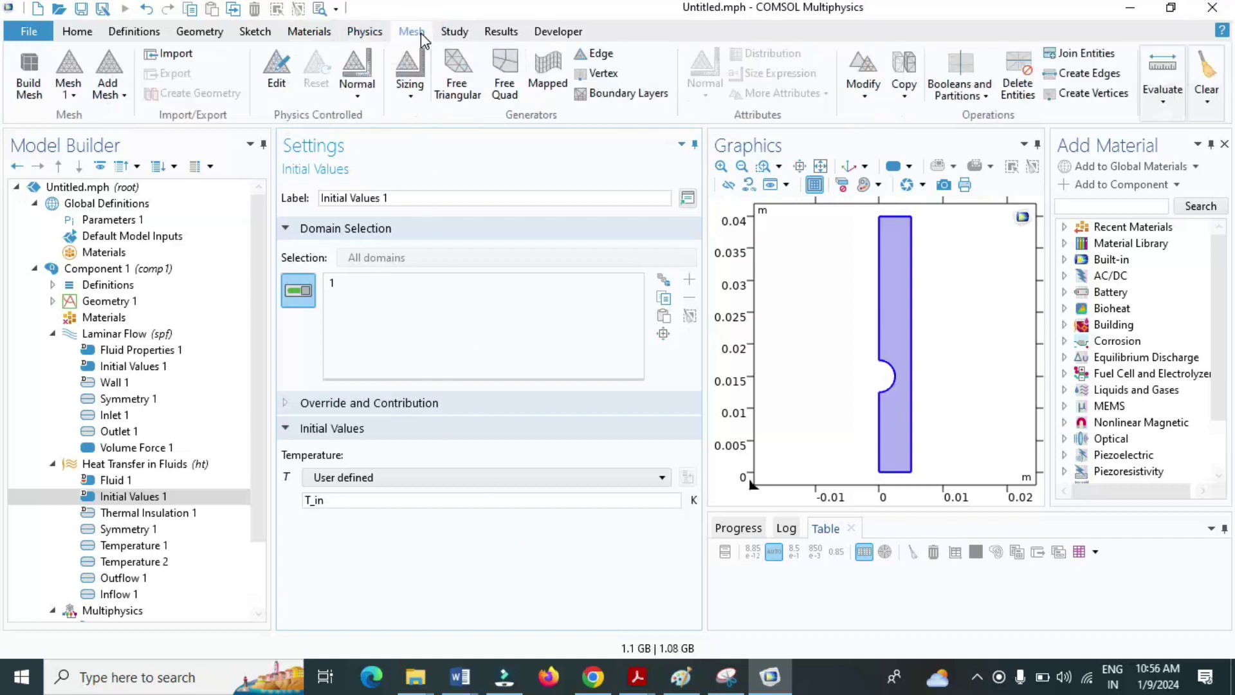
left_click(29, 74)
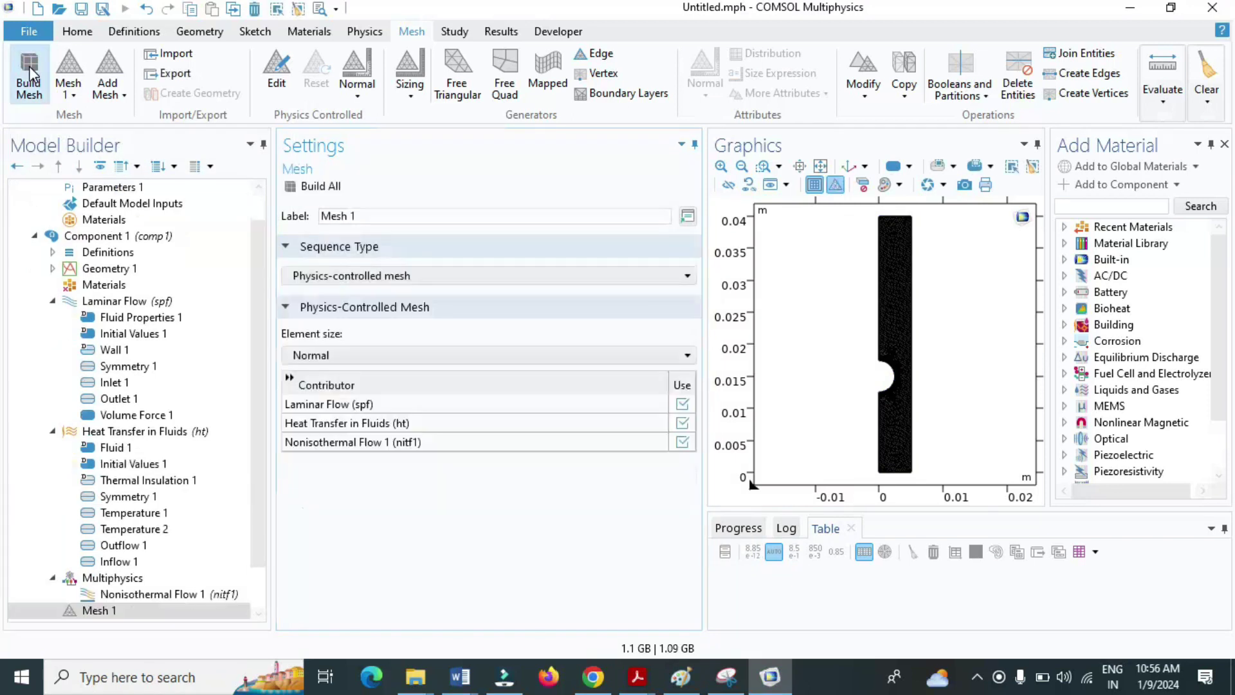
left_click(445, 32)
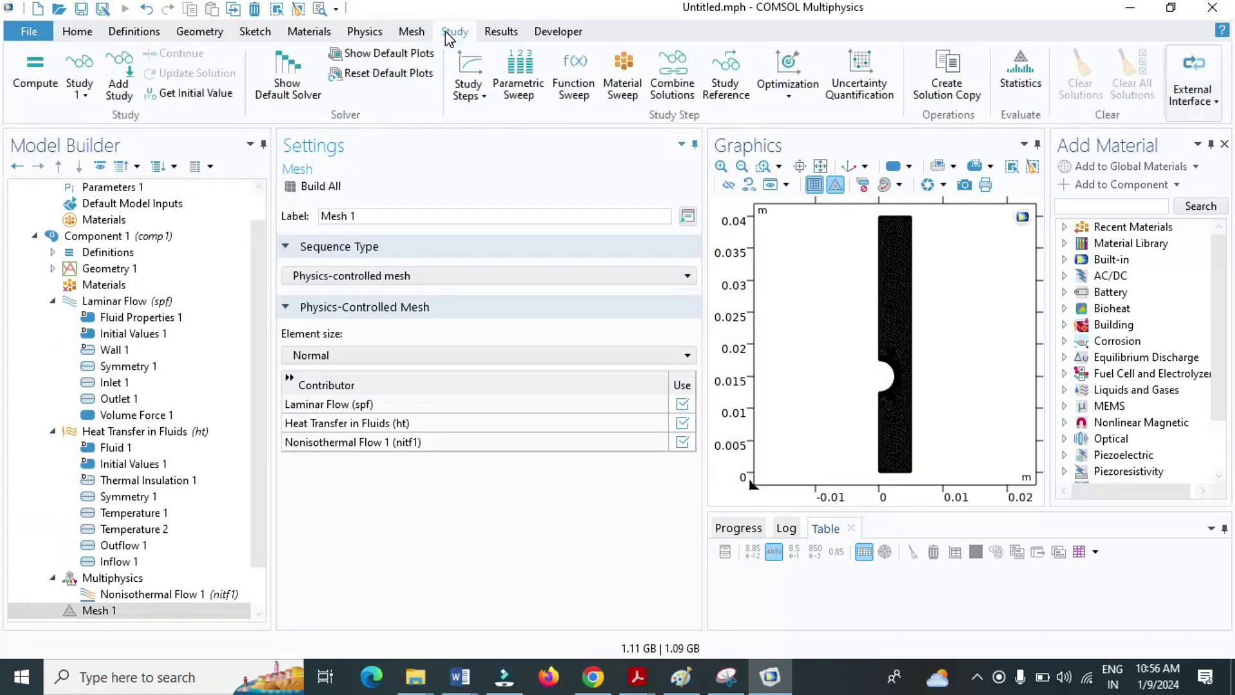
left_click(36, 69)
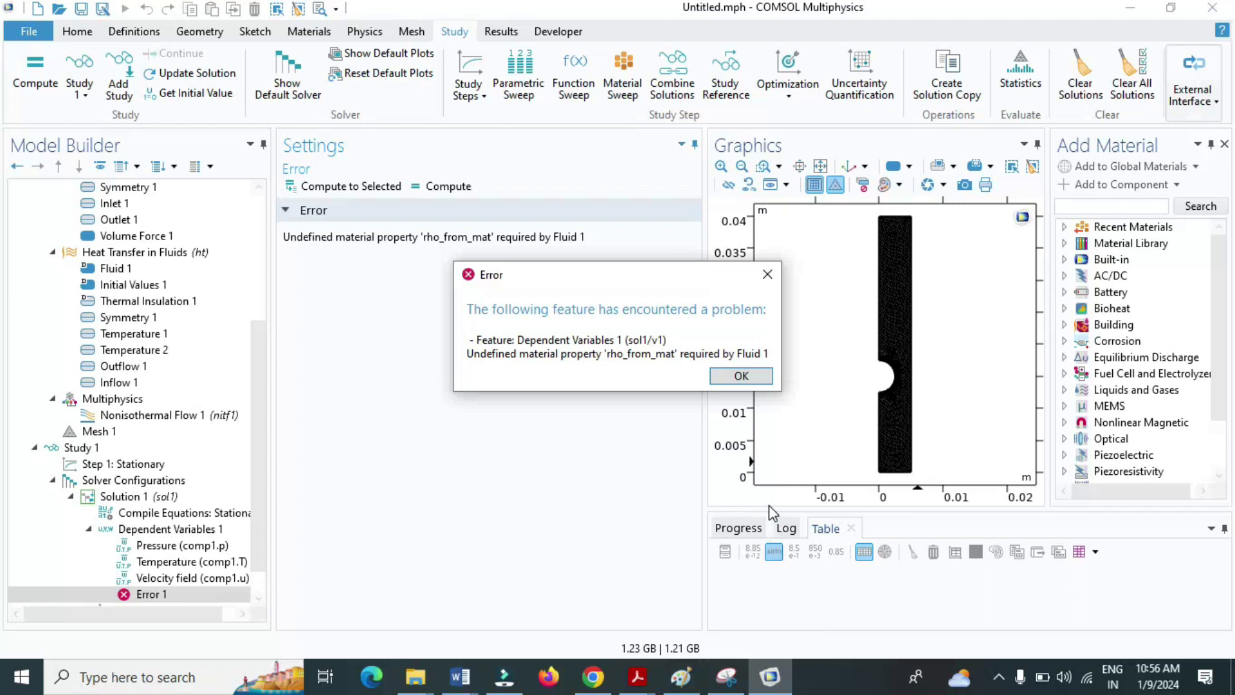
left_click(746, 382)
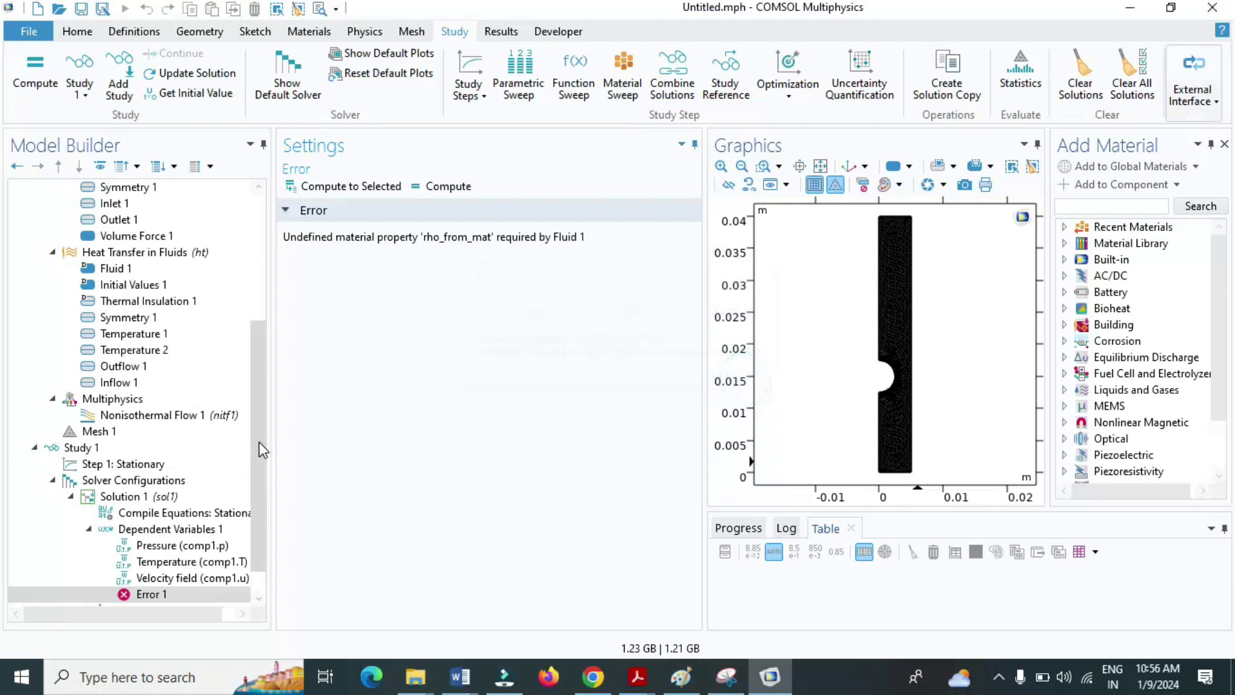
Search the material library for water and add Water, liquid to Component 1 for the channel domain
left_click_drag(260, 449, 266, 332)
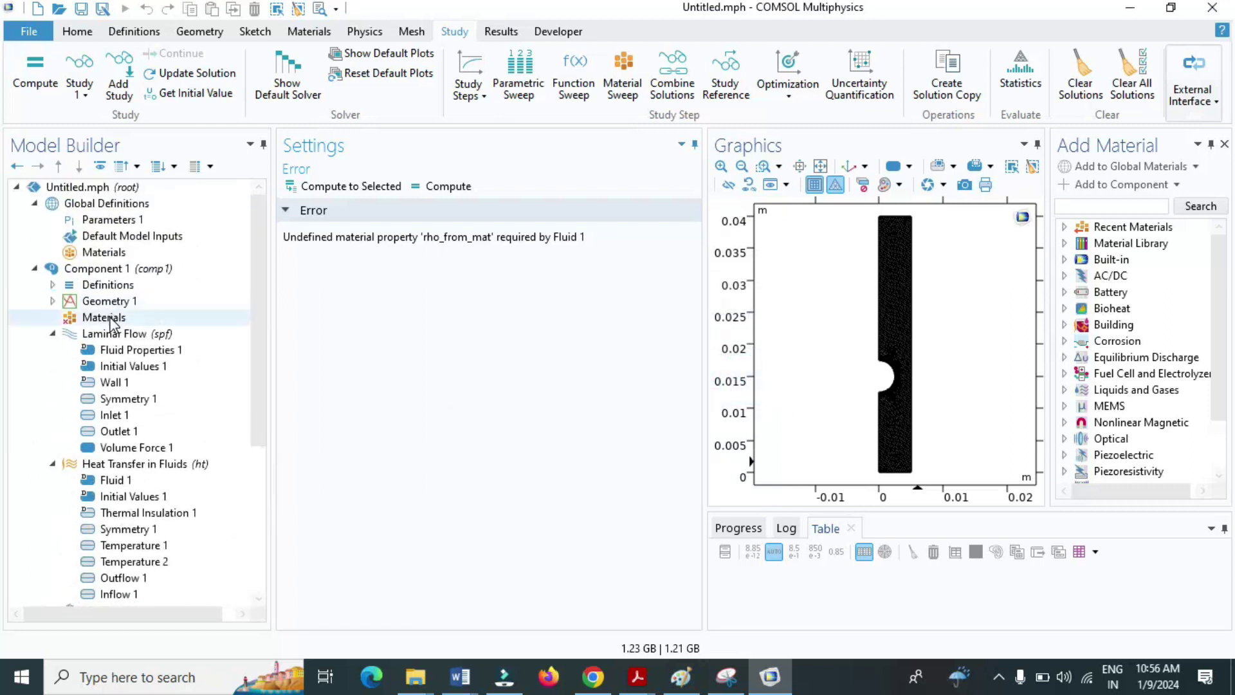
left_click(111, 323)
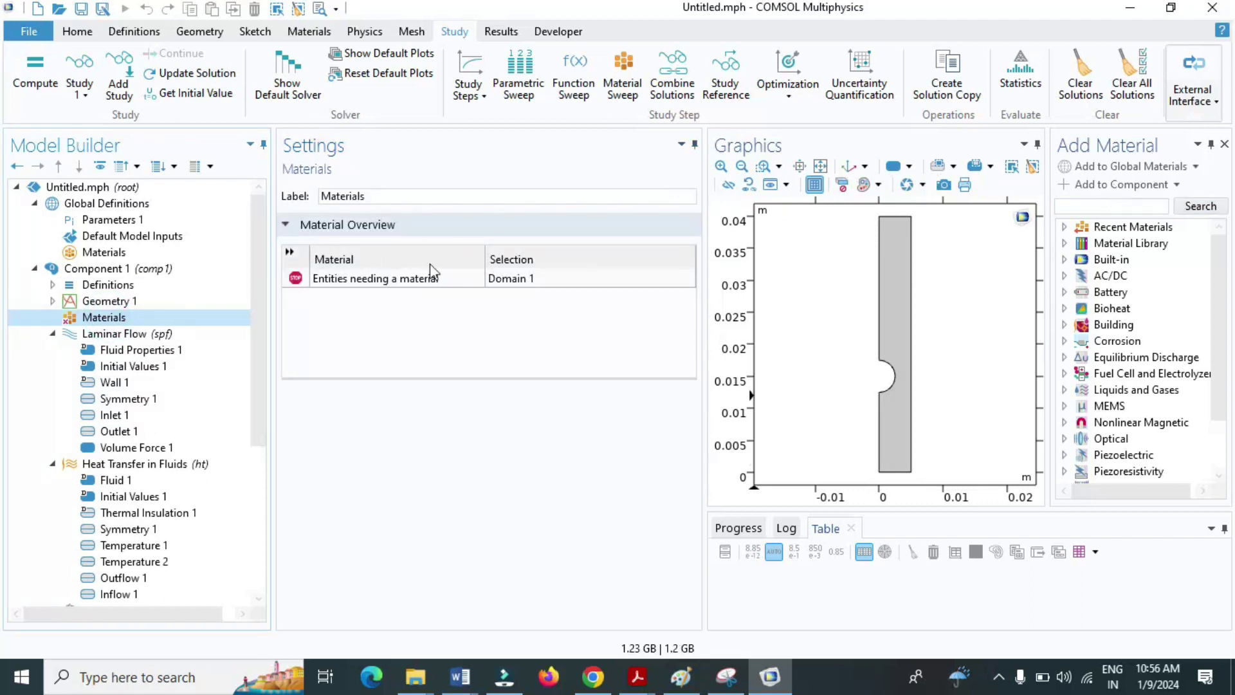
left_click(308, 32)
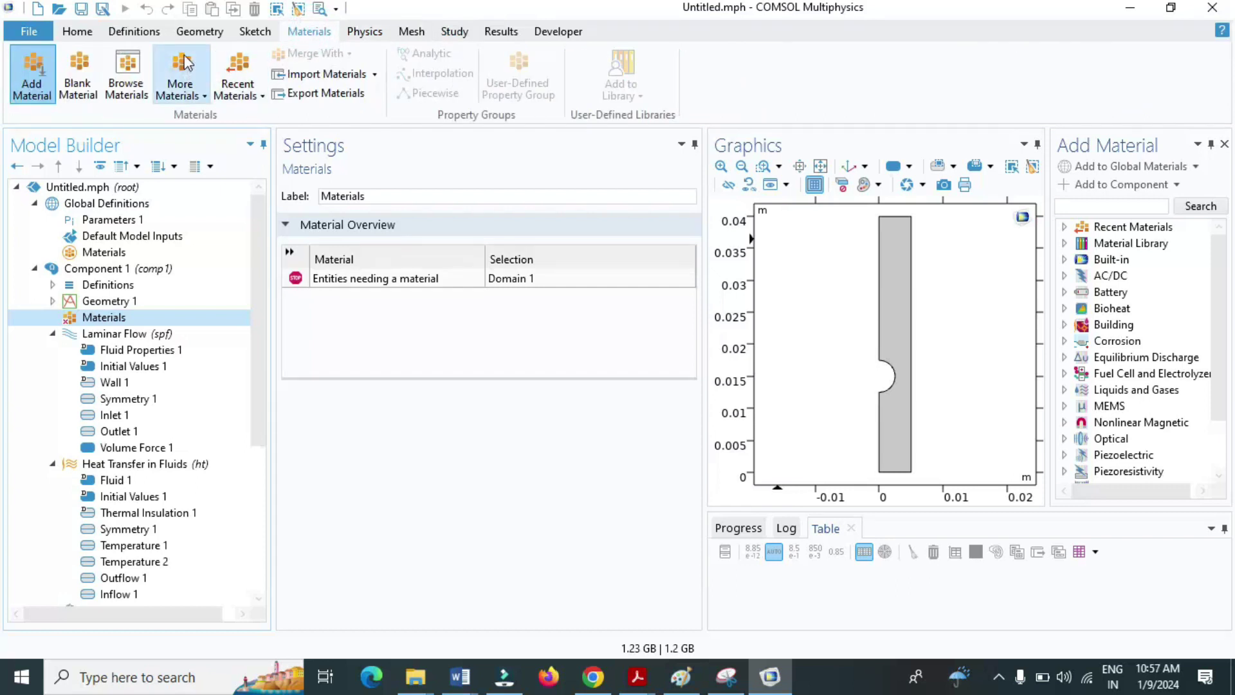
left_click(34, 77)
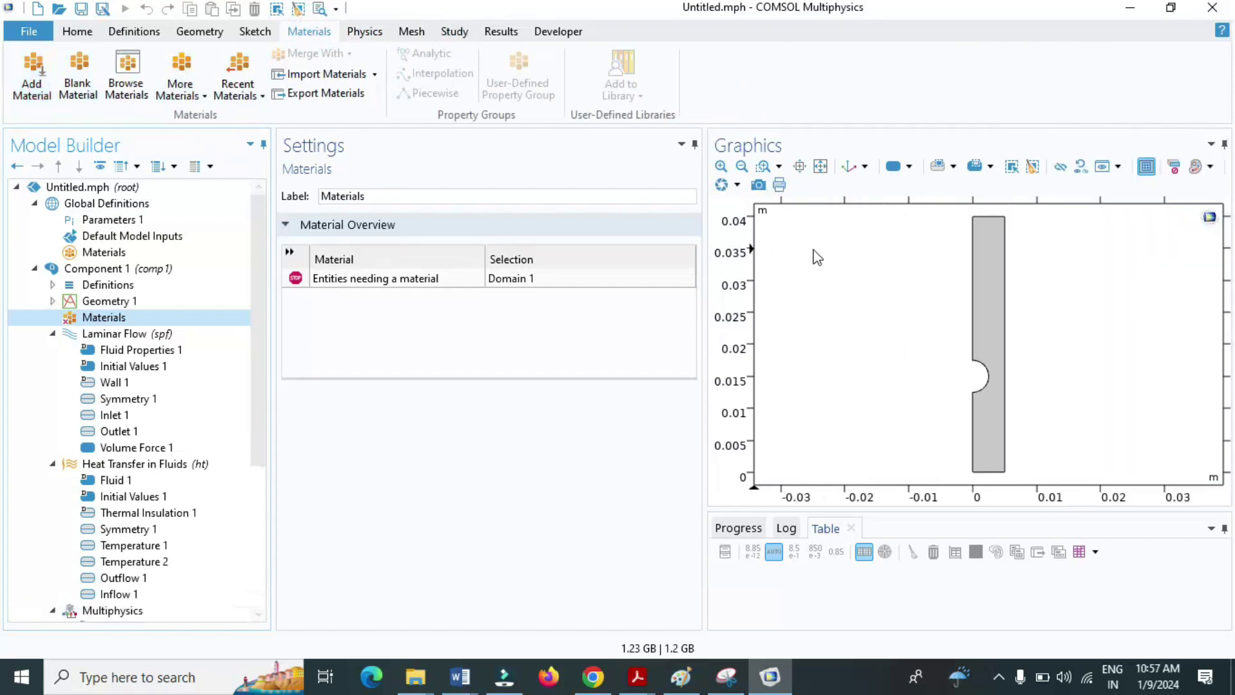
left_click(34, 80)
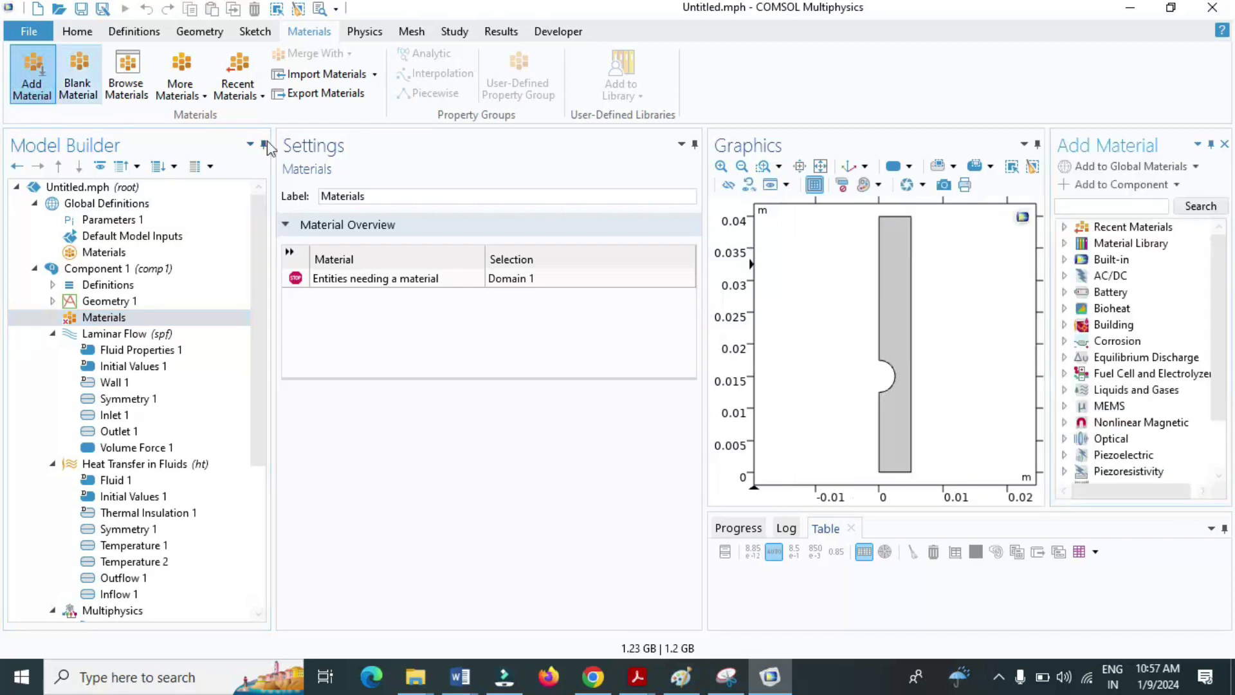
type("water")
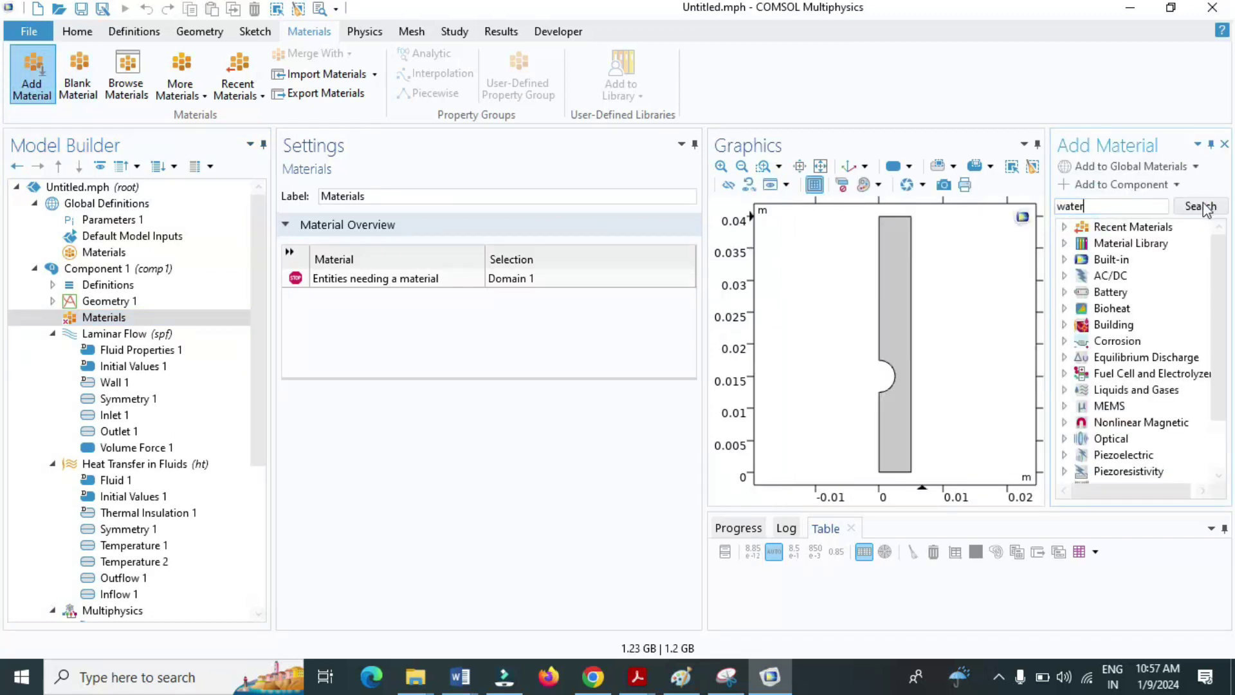
left_click(1200, 206)
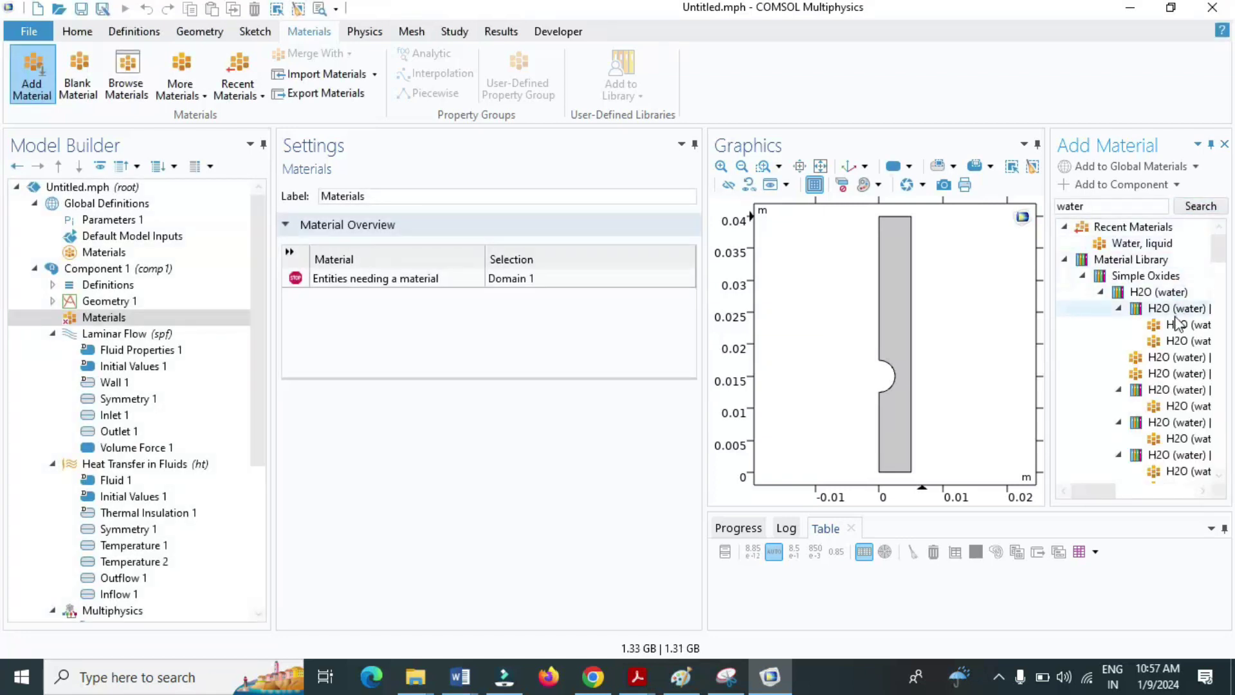
left_click(1119, 246)
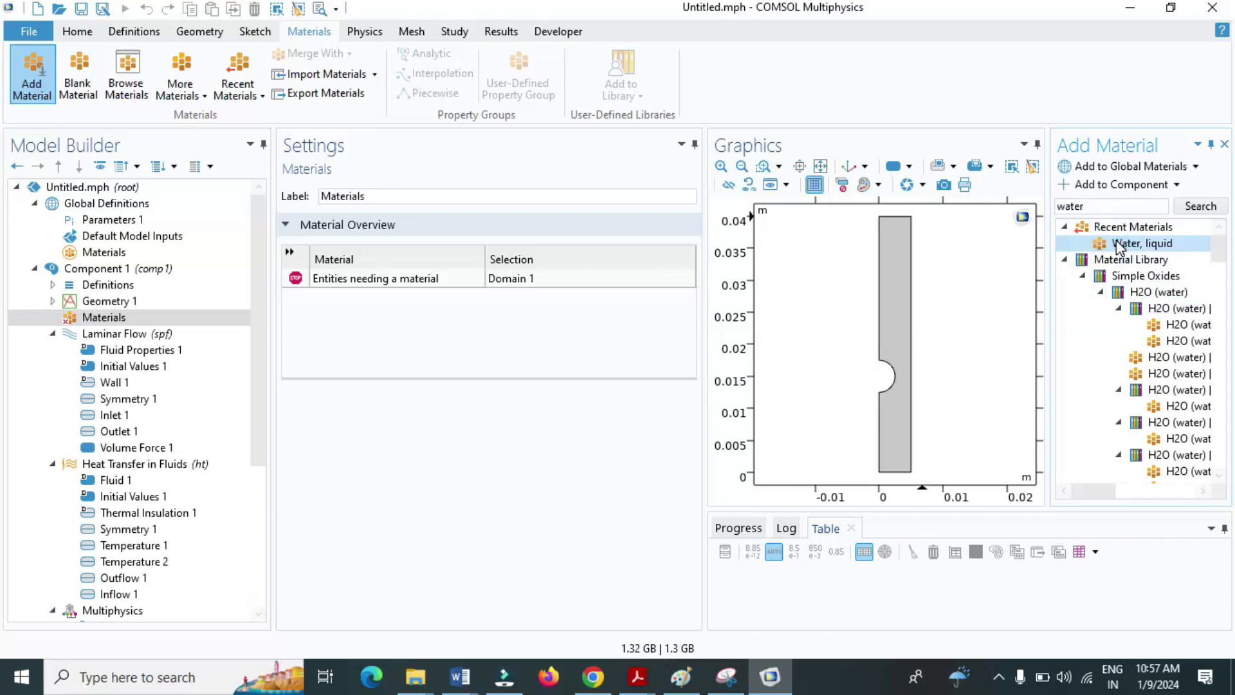
left_click(1119, 245)
double_click(1119, 245)
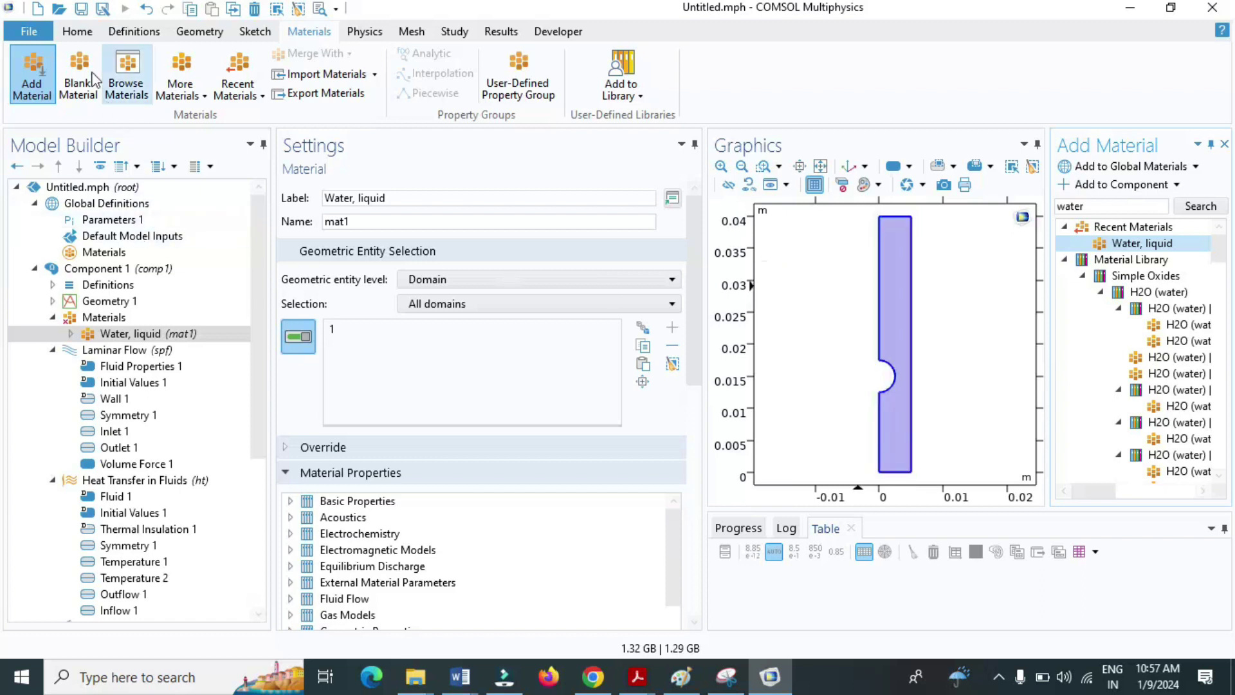
Compute Study 1 with the water material assigned
left_click(454, 31)
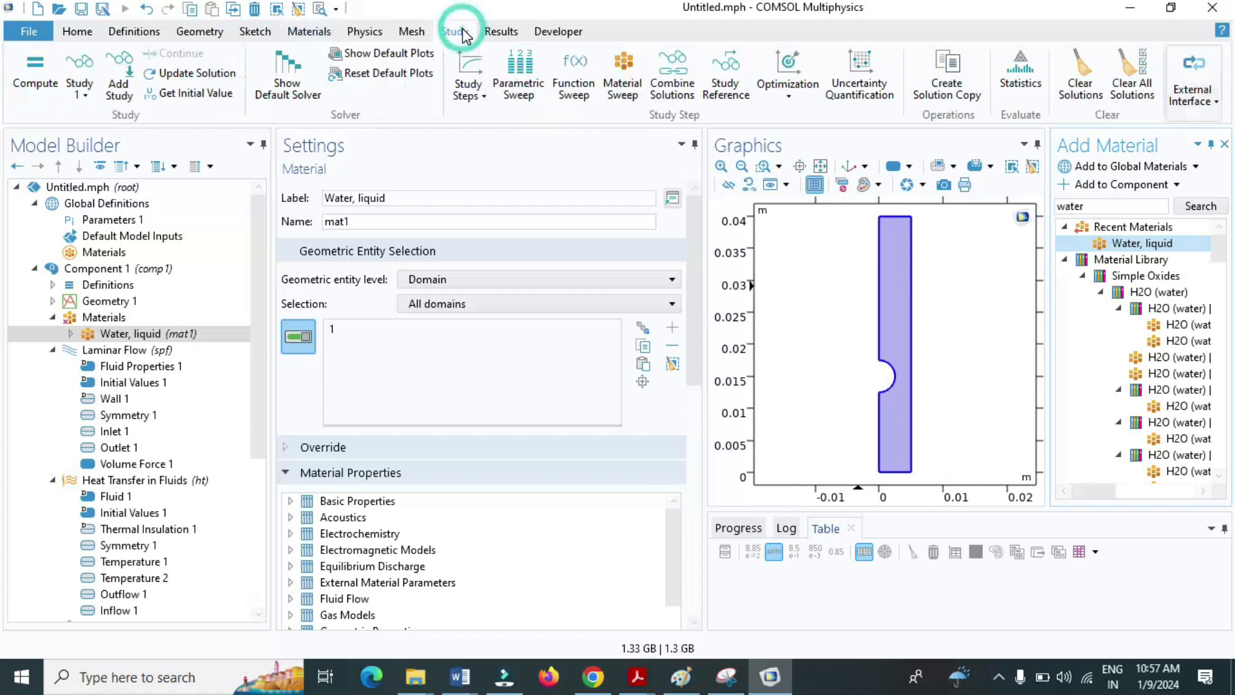
left_click(36, 67)
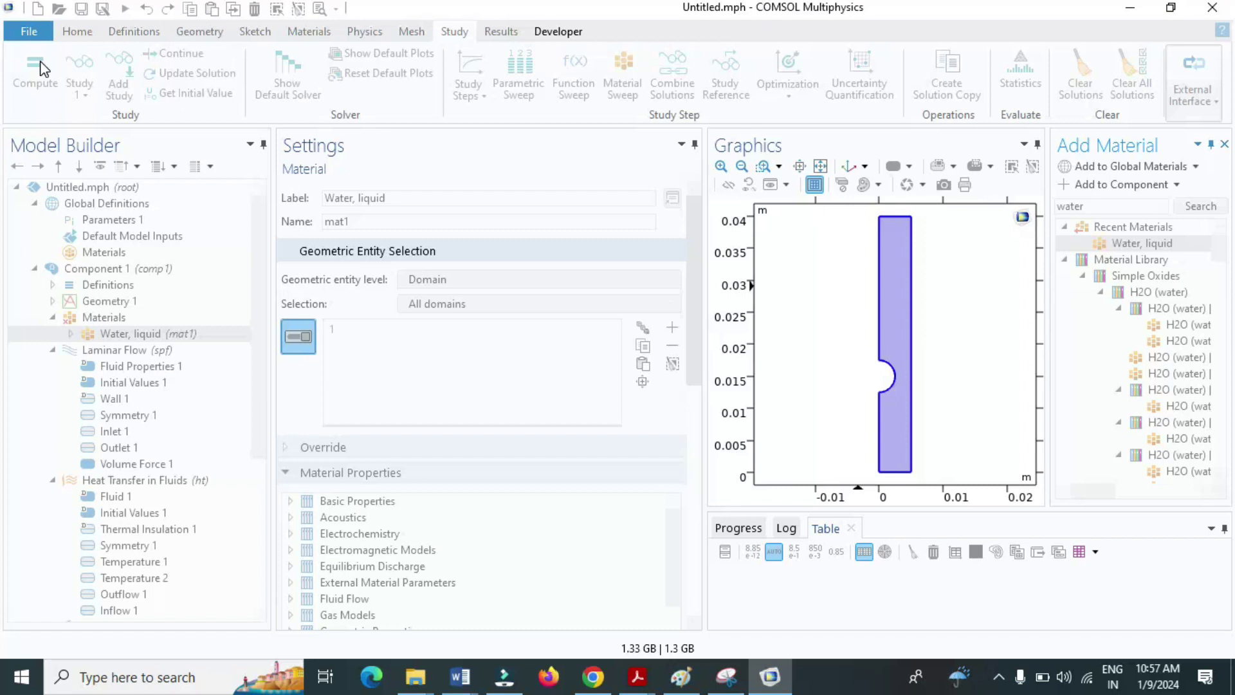
left_click(40, 68)
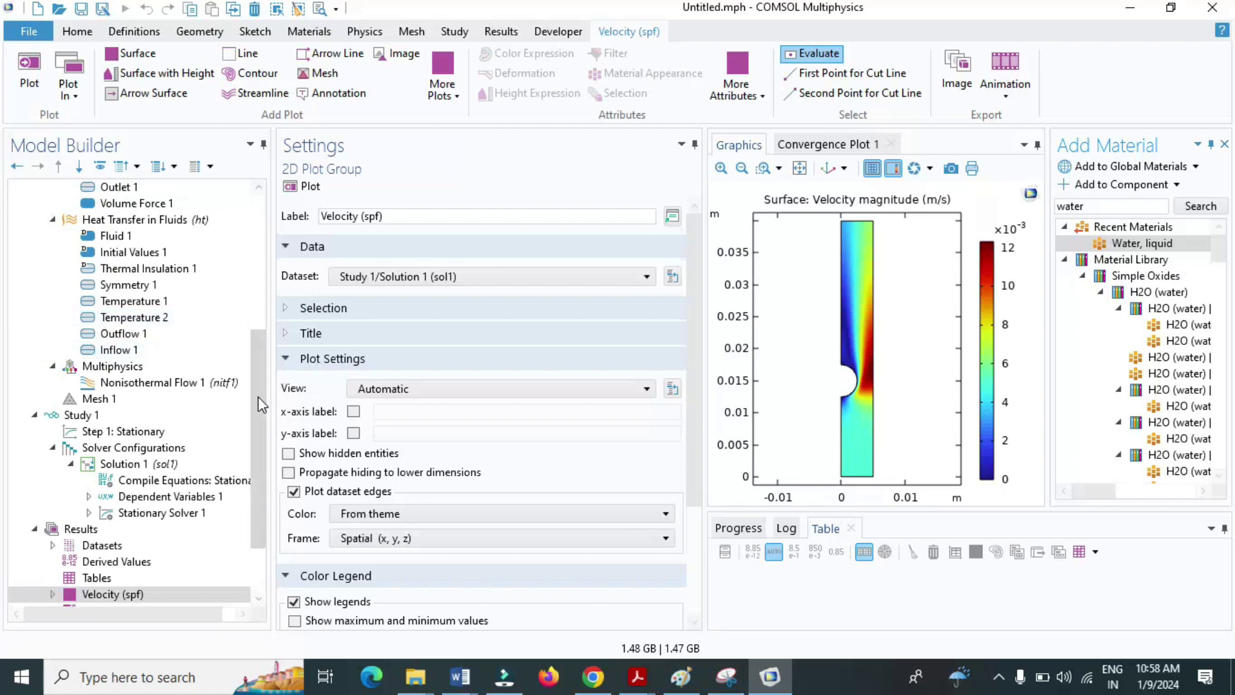
Add an Arrow Surface of the velocity field to the Temperature (ht) plot, with 10 x grid points
scroll(257, 396, "down", 2)
left_click(146, 547)
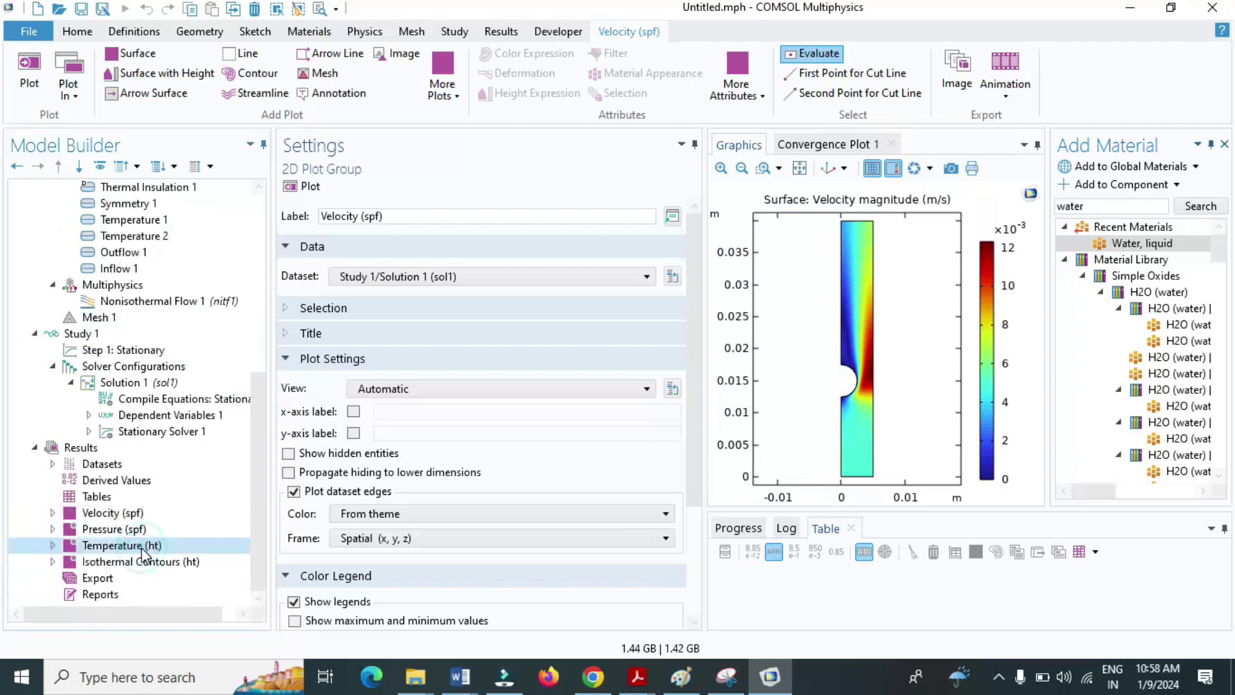
right_click(142, 550)
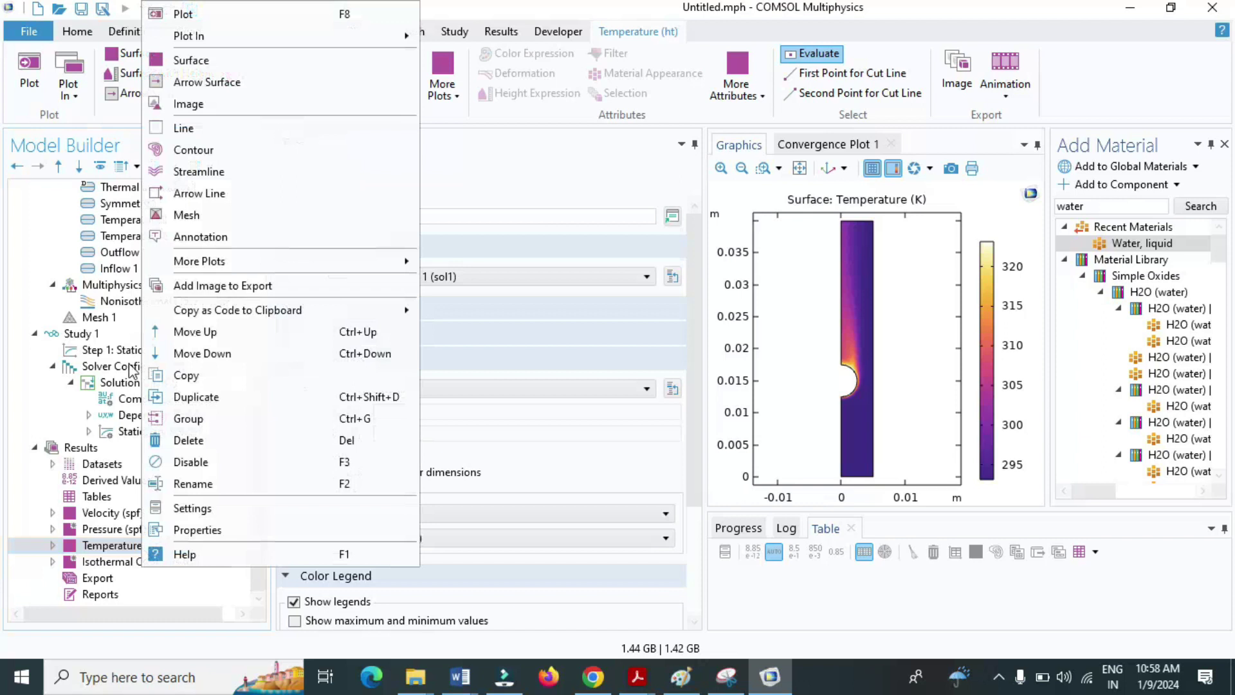
left_click(178, 87)
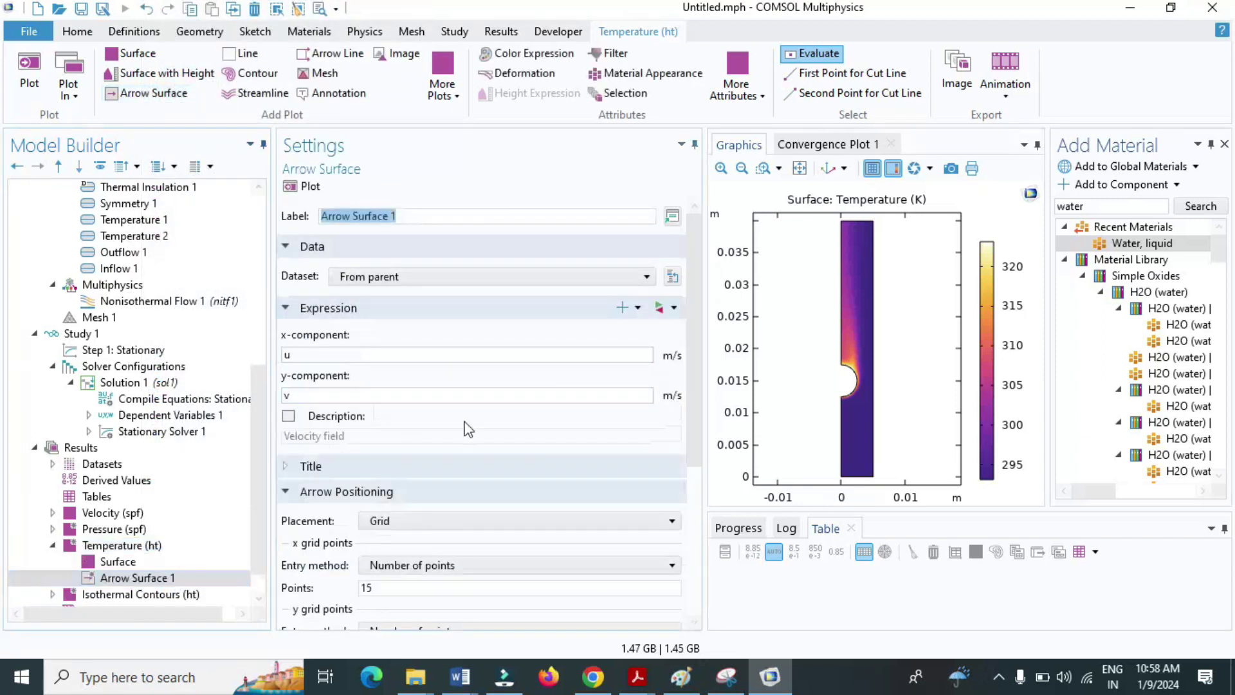
left_click(436, 588)
key("BackSpace")
type("0")
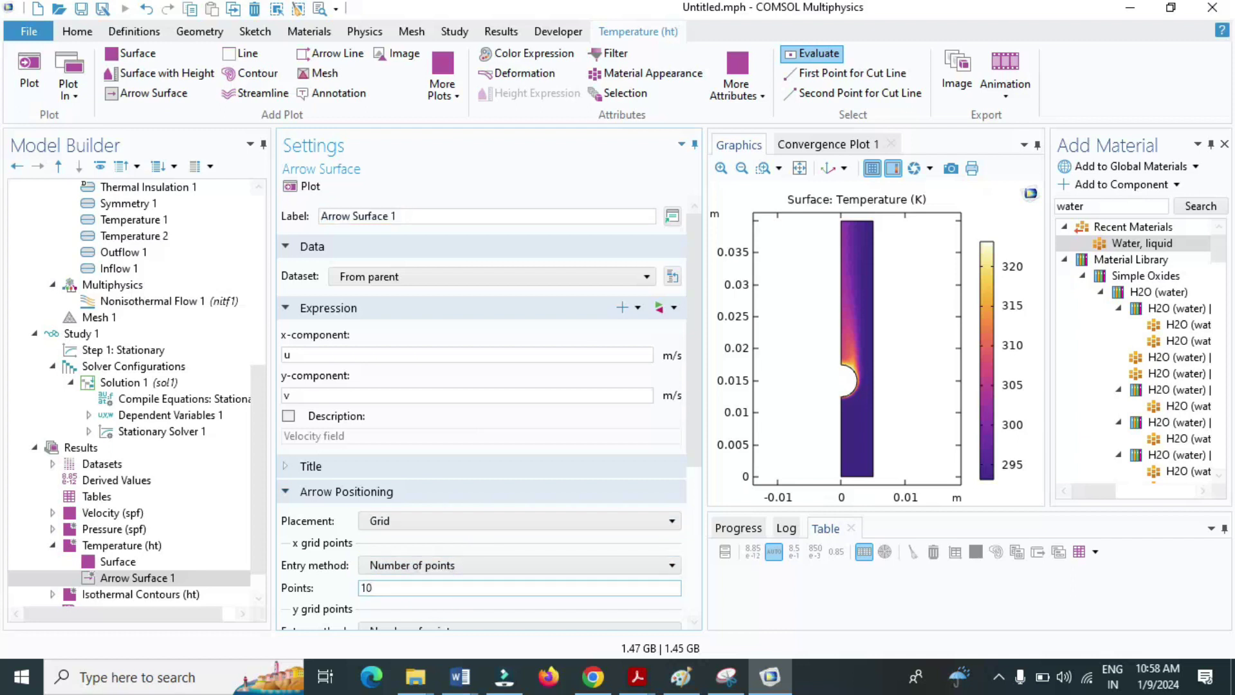
Set the velocity arrows' color to White and plot them over the temperature surface
left_click_drag(697, 454, 695, 627)
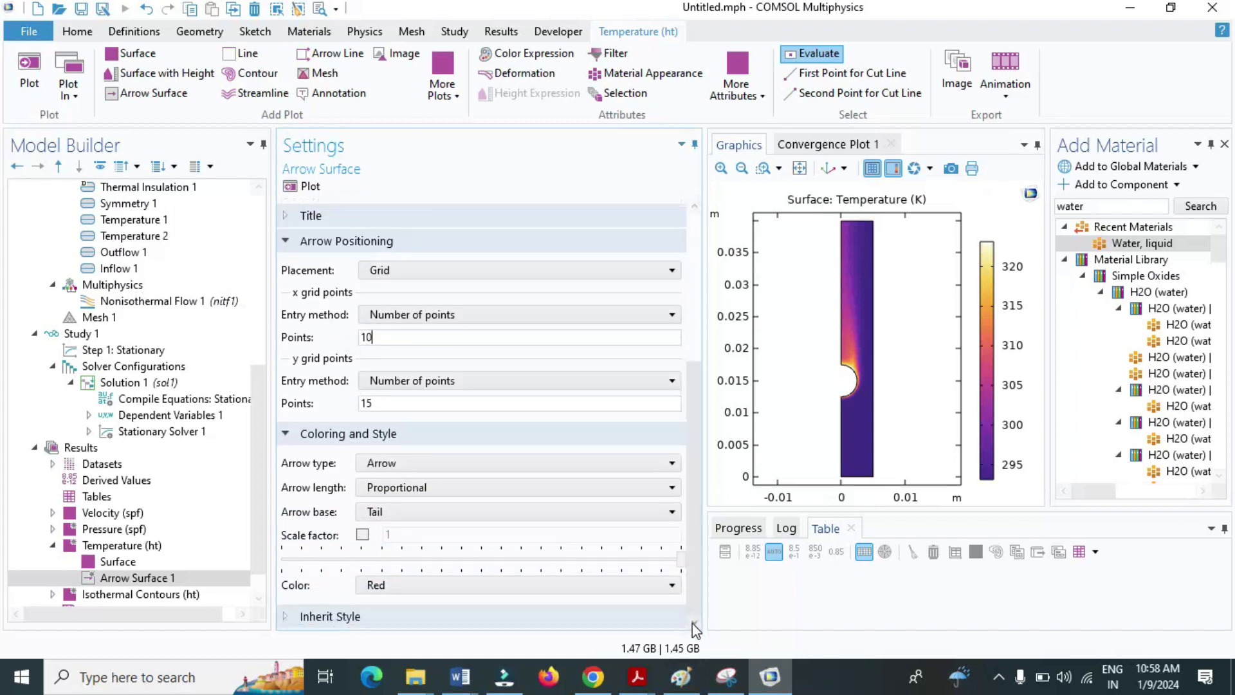
left_click(605, 585)
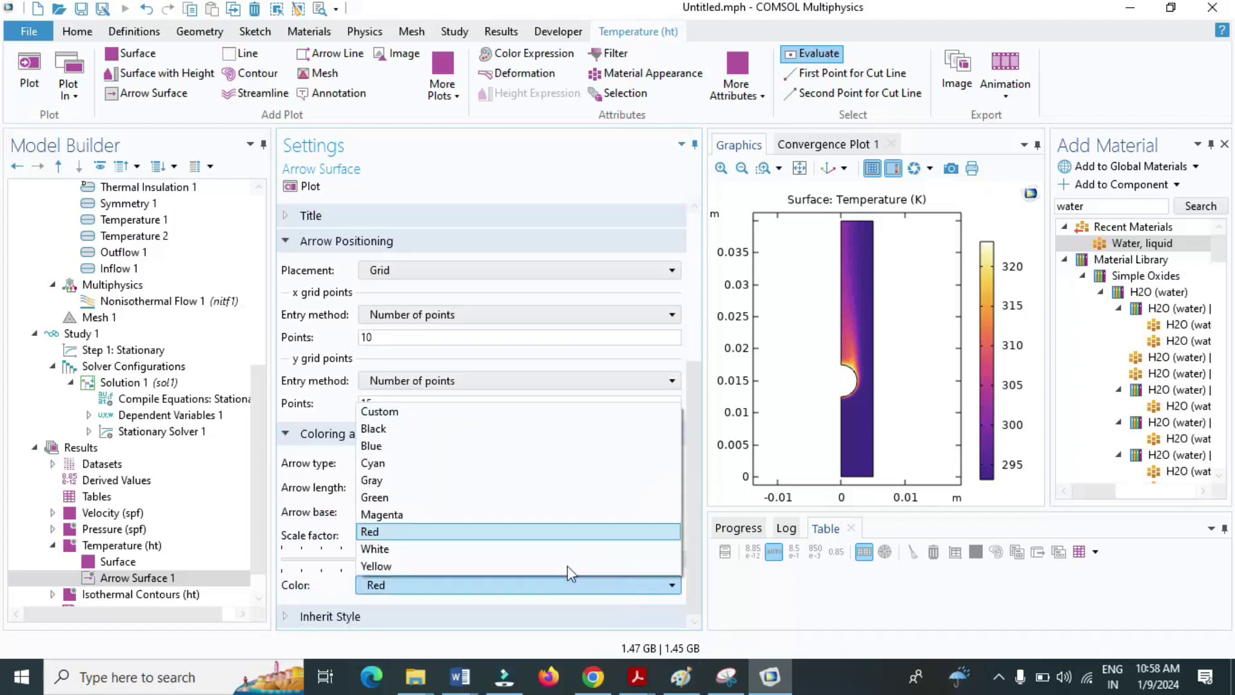
left_click(489, 549)
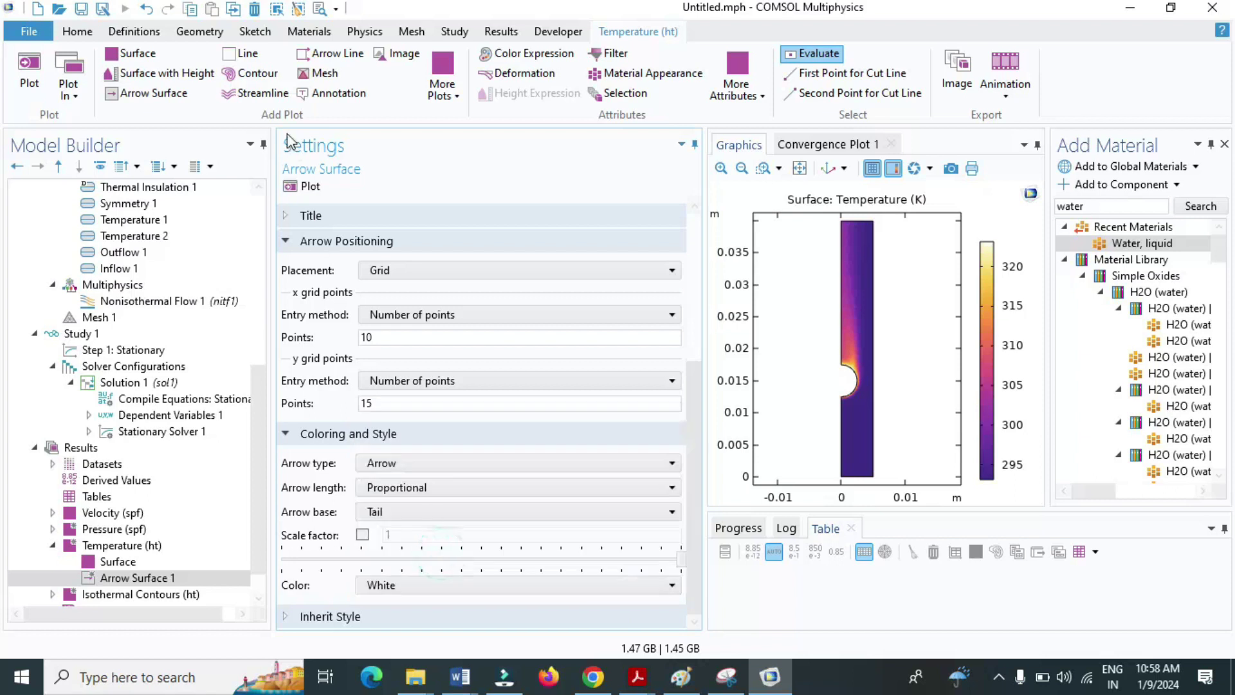
left_click(304, 187)
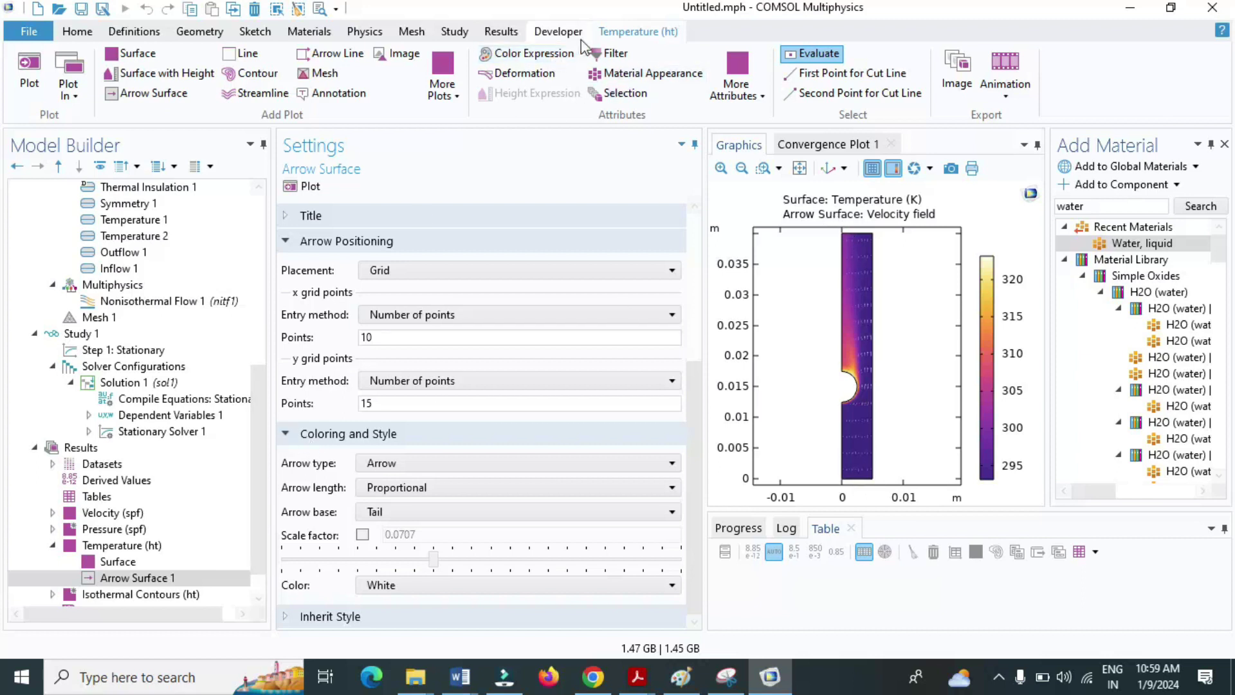
Create a Global Evaluation of the component variable DeltaT (temperature rise) and evaluate it
left_click(496, 36)
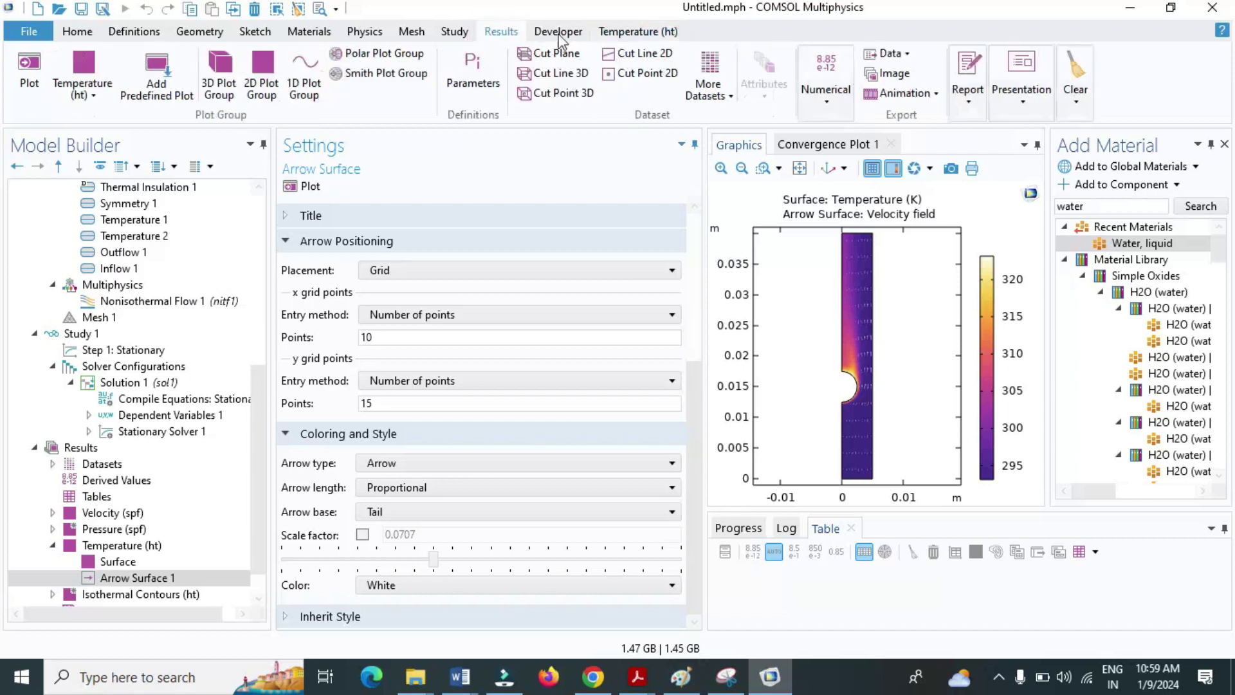
left_click(827, 103)
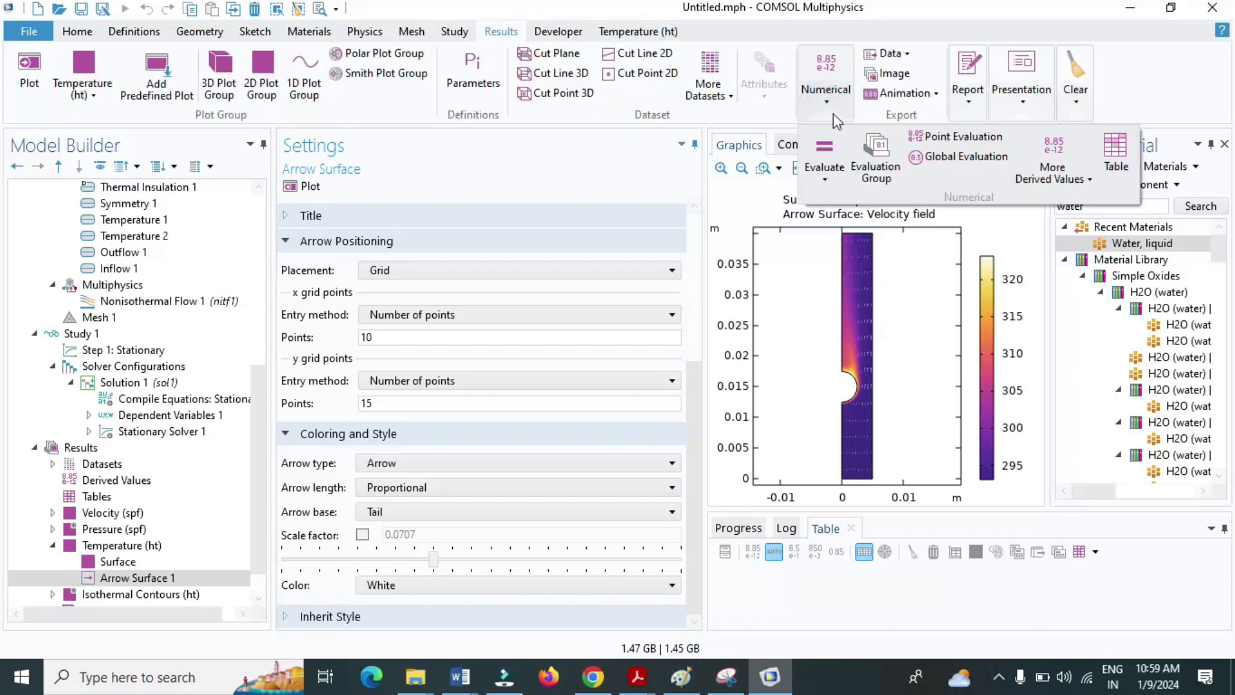
left_click(953, 161)
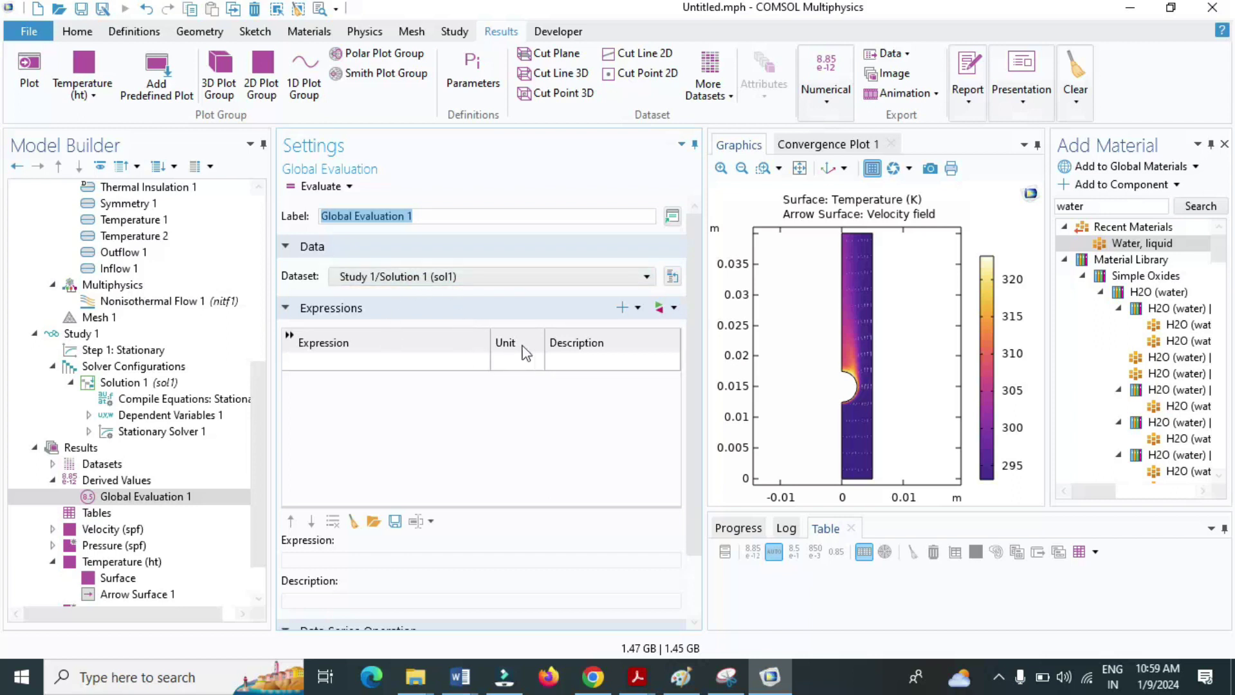
left_click(659, 309)
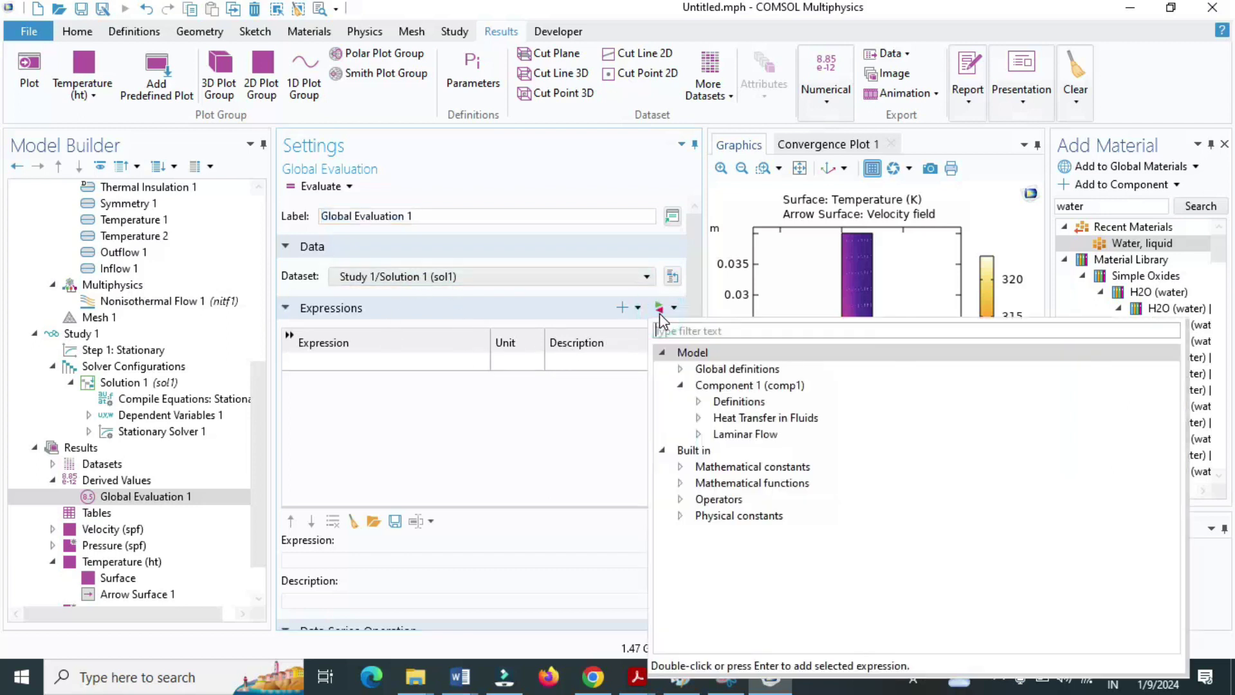
left_click(698, 402)
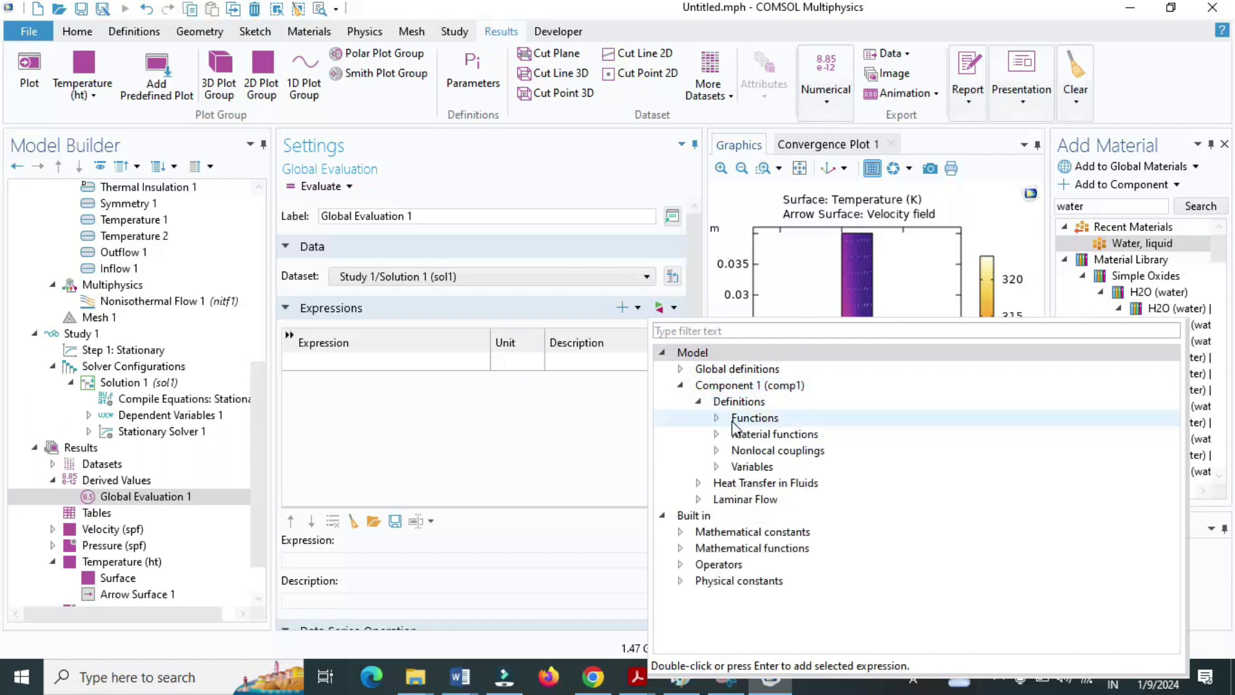
left_click(737, 468)
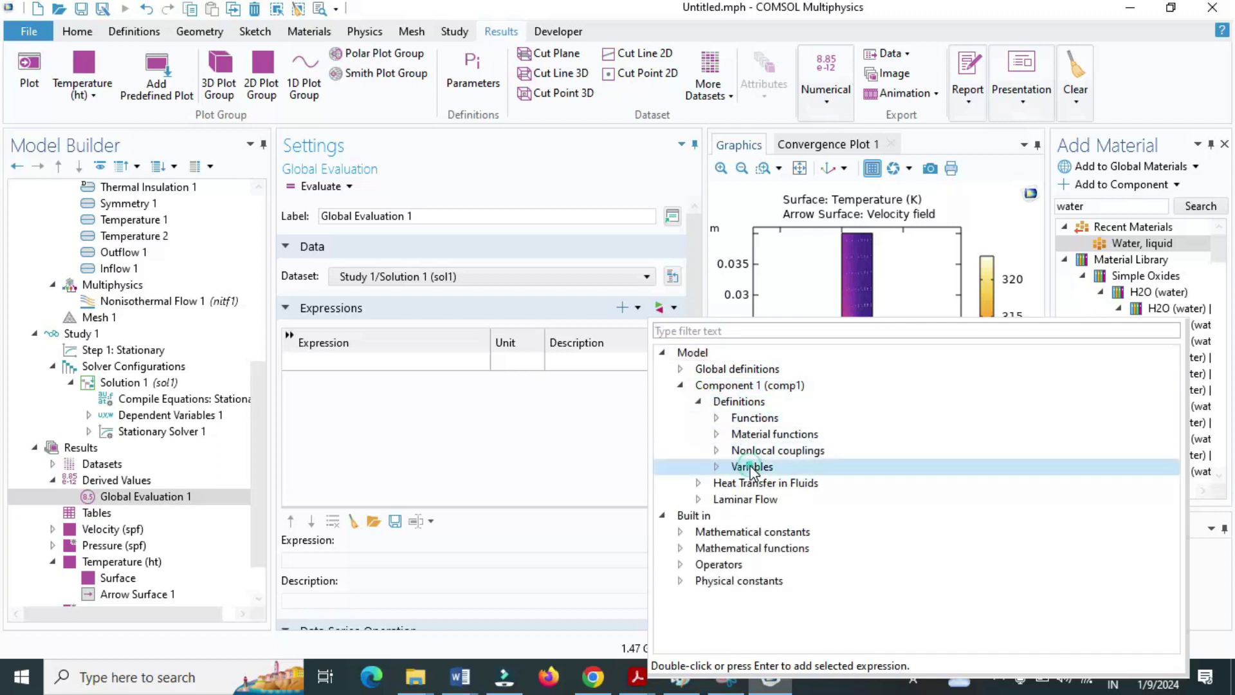
left_click(717, 468)
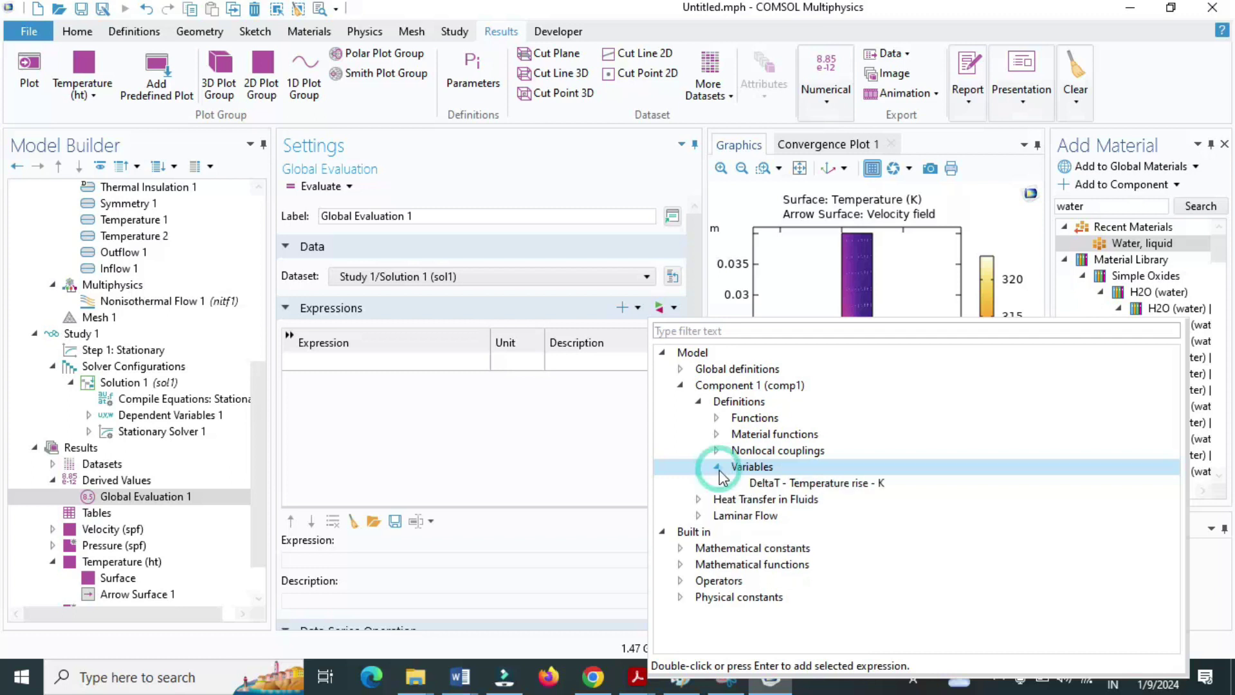
left_click(768, 484)
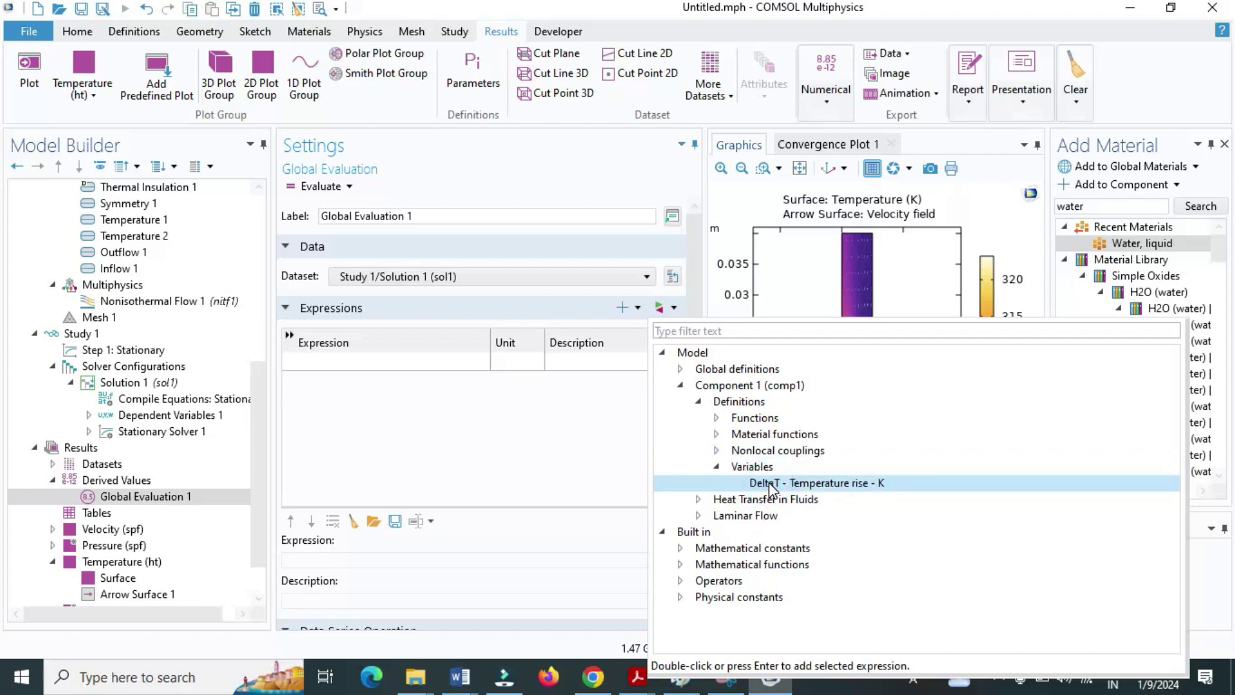
double_click(770, 483)
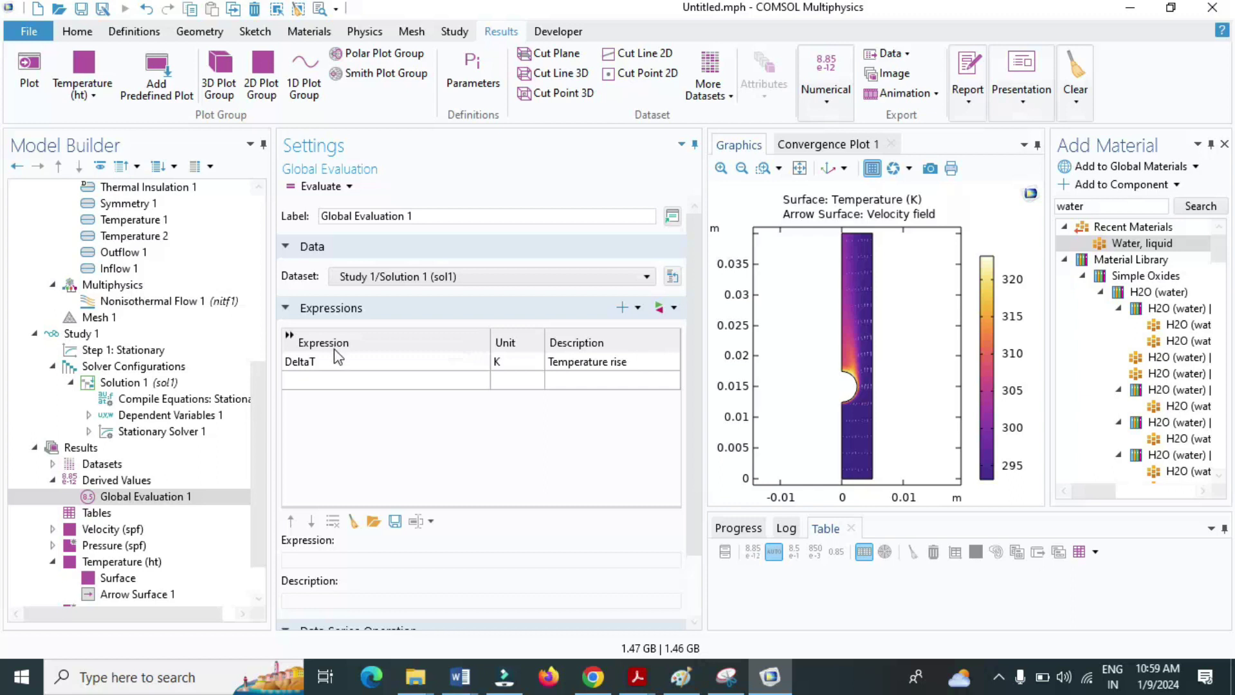
left_click(315, 190)
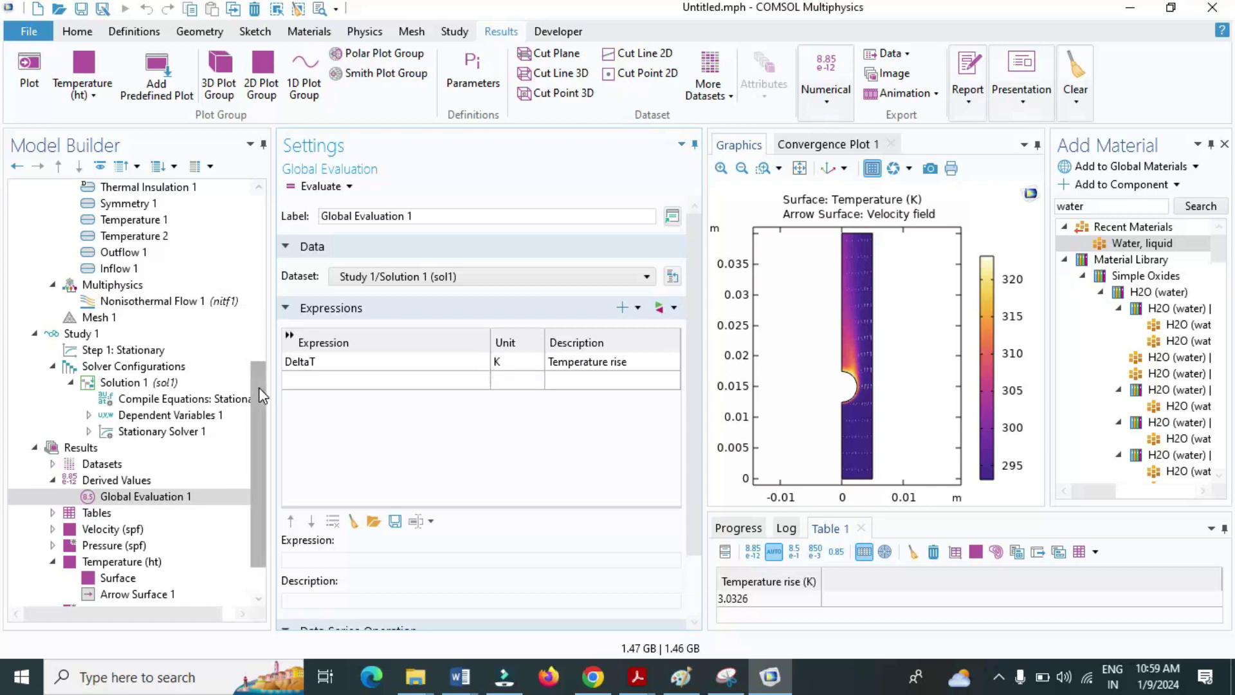
Review the Fluid Properties of Laminar Flow and set the interface's compressibility to Weakly compressible flow
left_click_drag(259, 387, 289, 209)
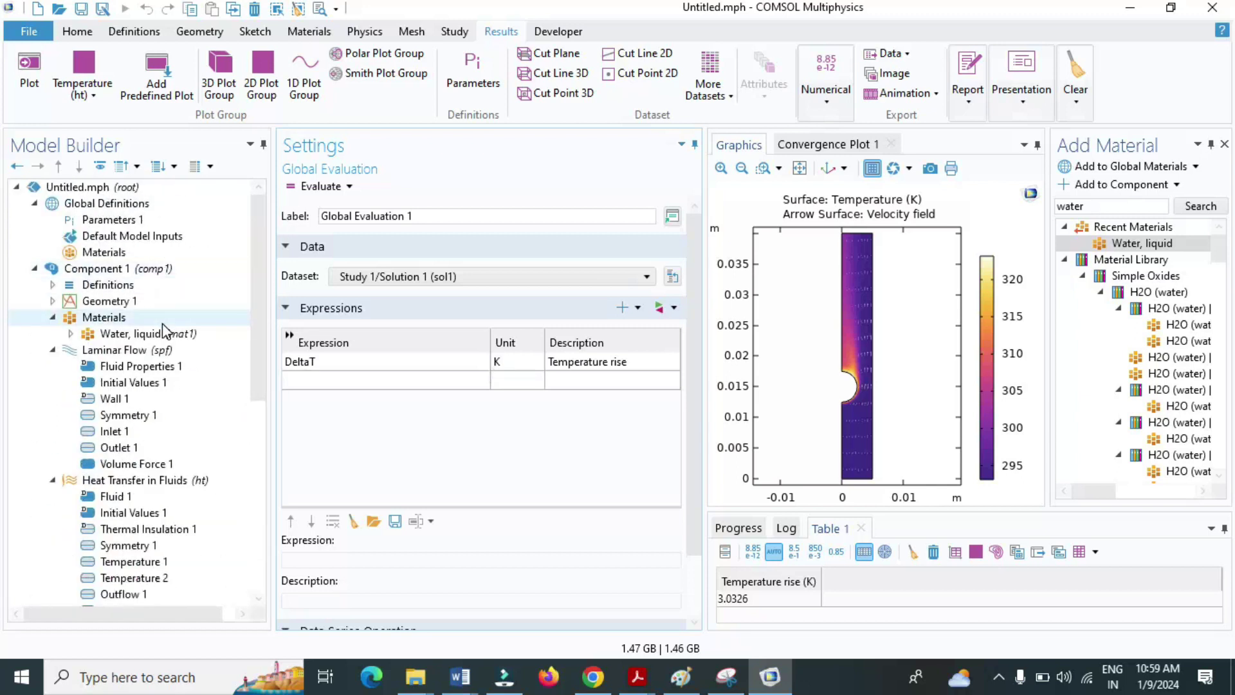
left_click(154, 368)
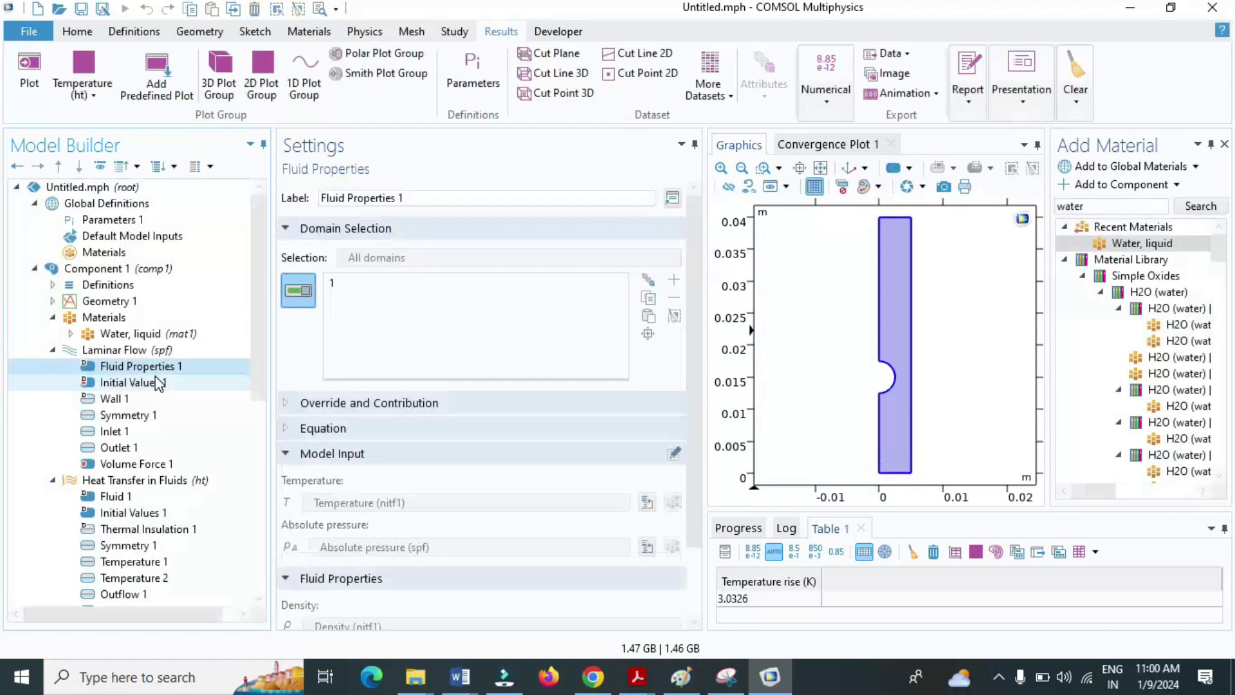
scroll(478, 413, "down", 1)
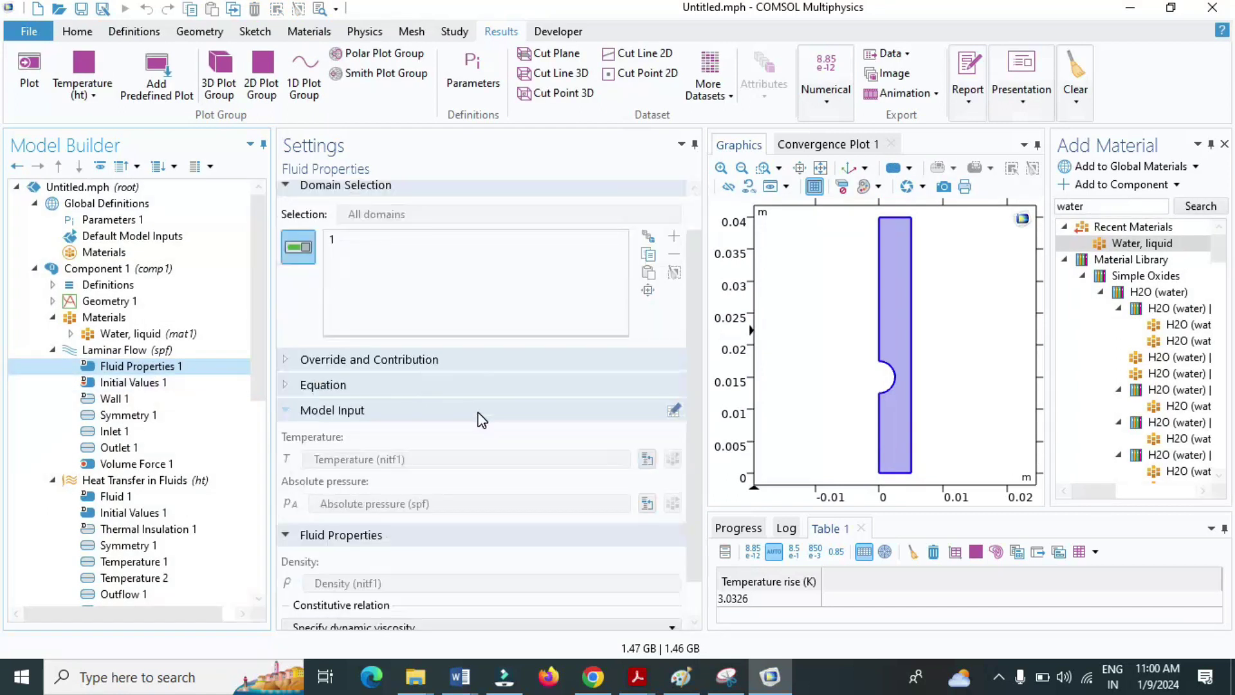
scroll(482, 419, "up", 1)
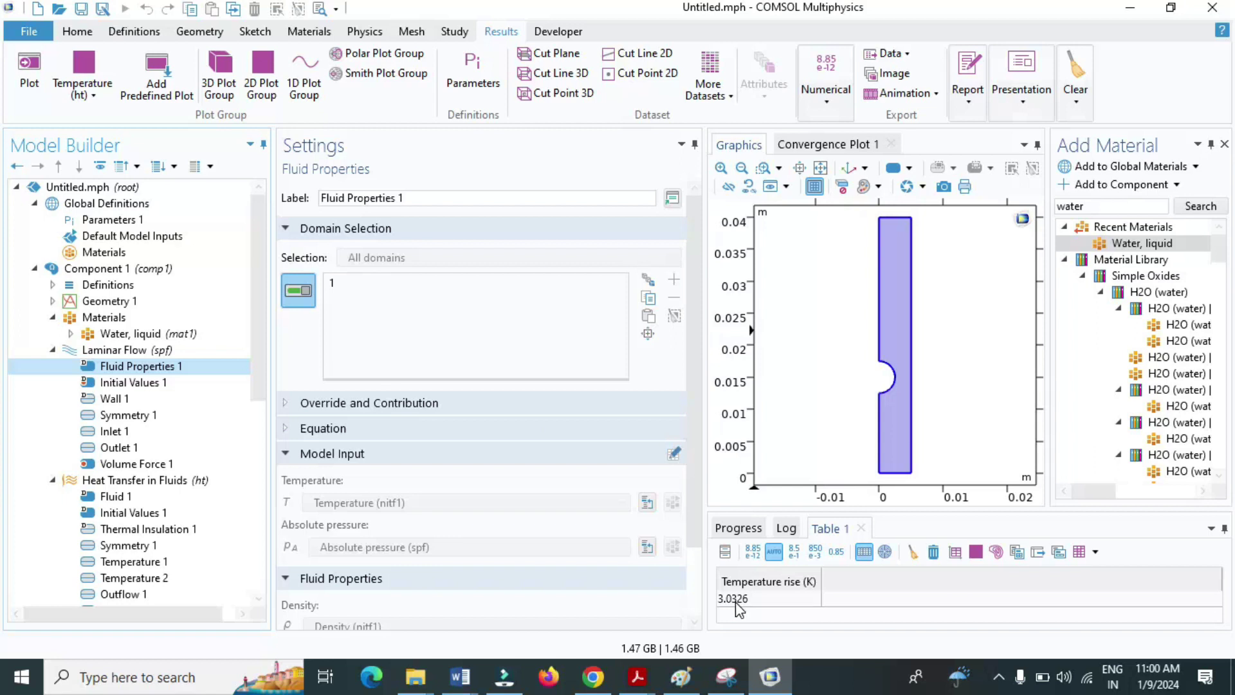
left_click(126, 355)
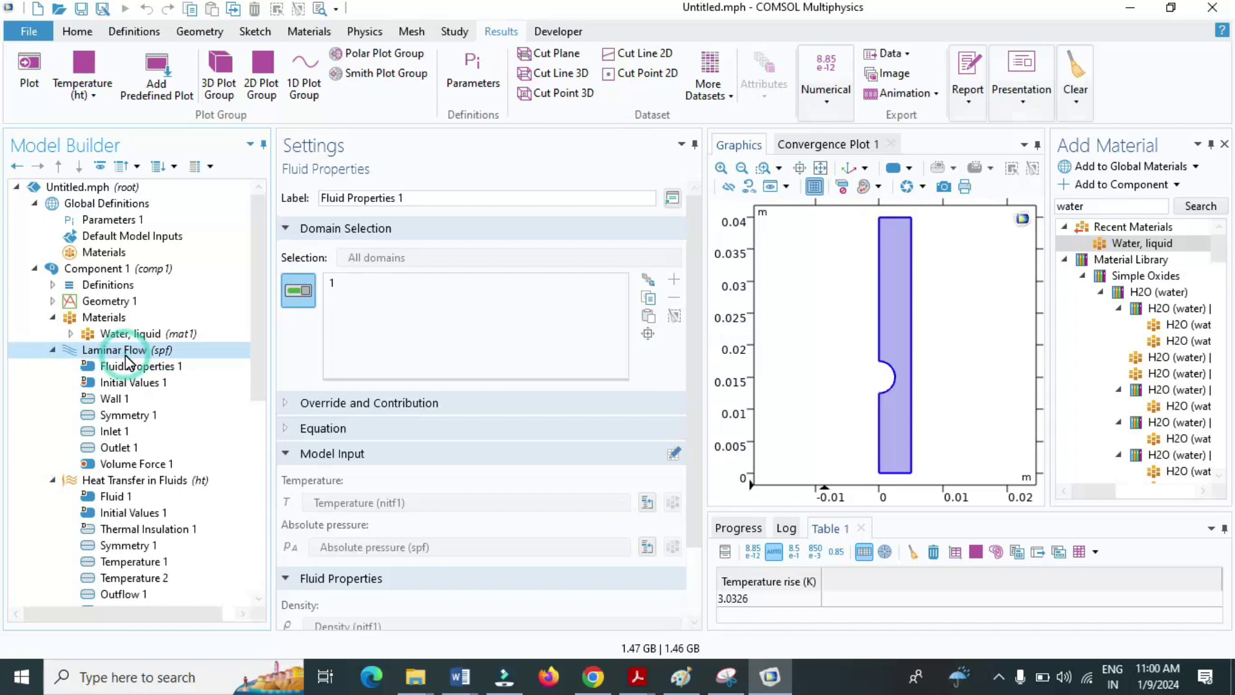
scroll(409, 464, "up", 3)
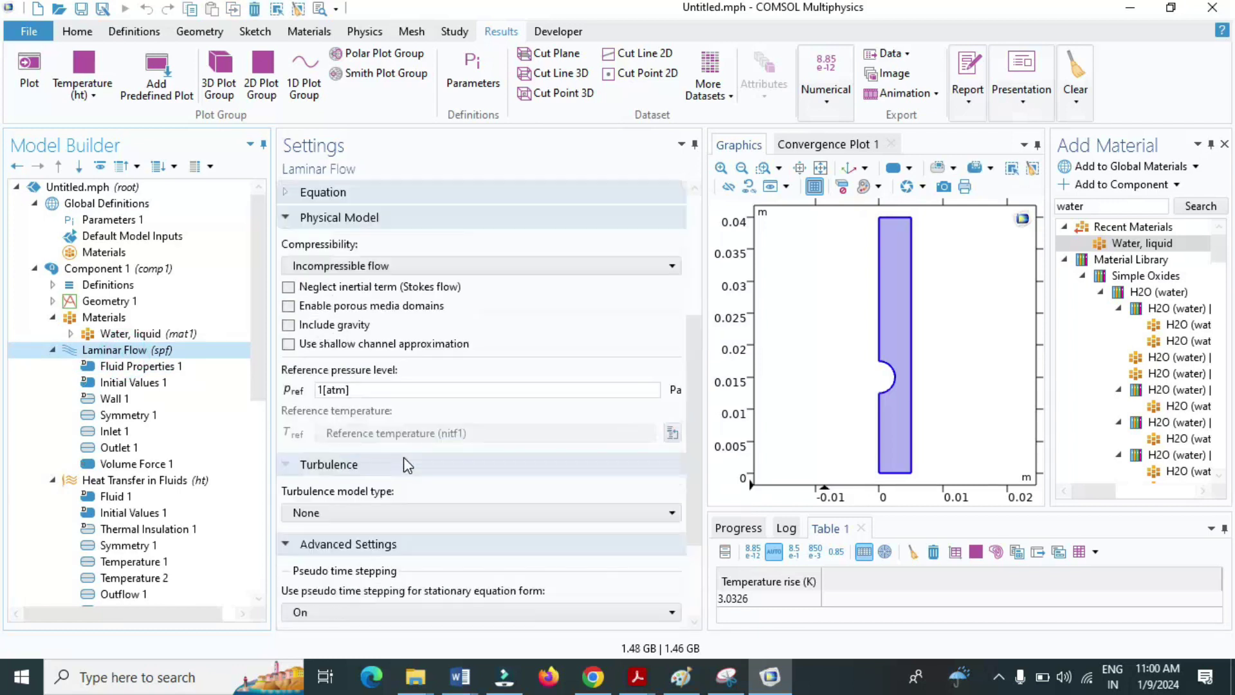
scroll(368, 384, "up", 1)
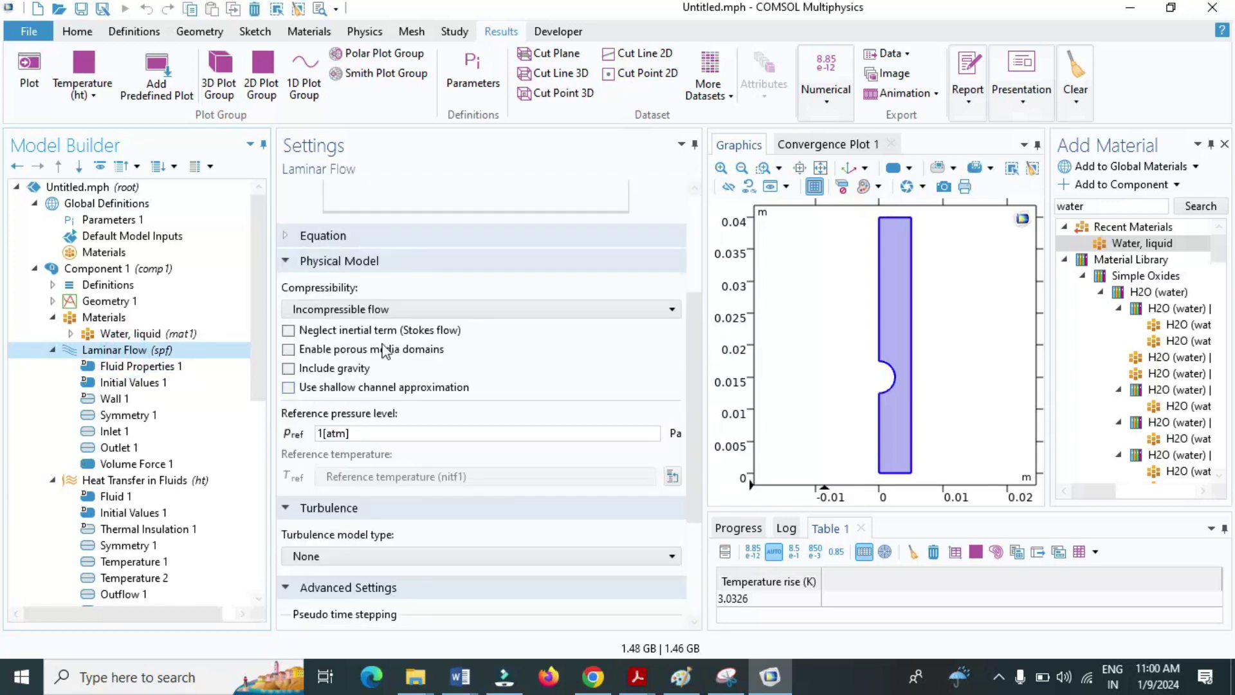
left_click(391, 311)
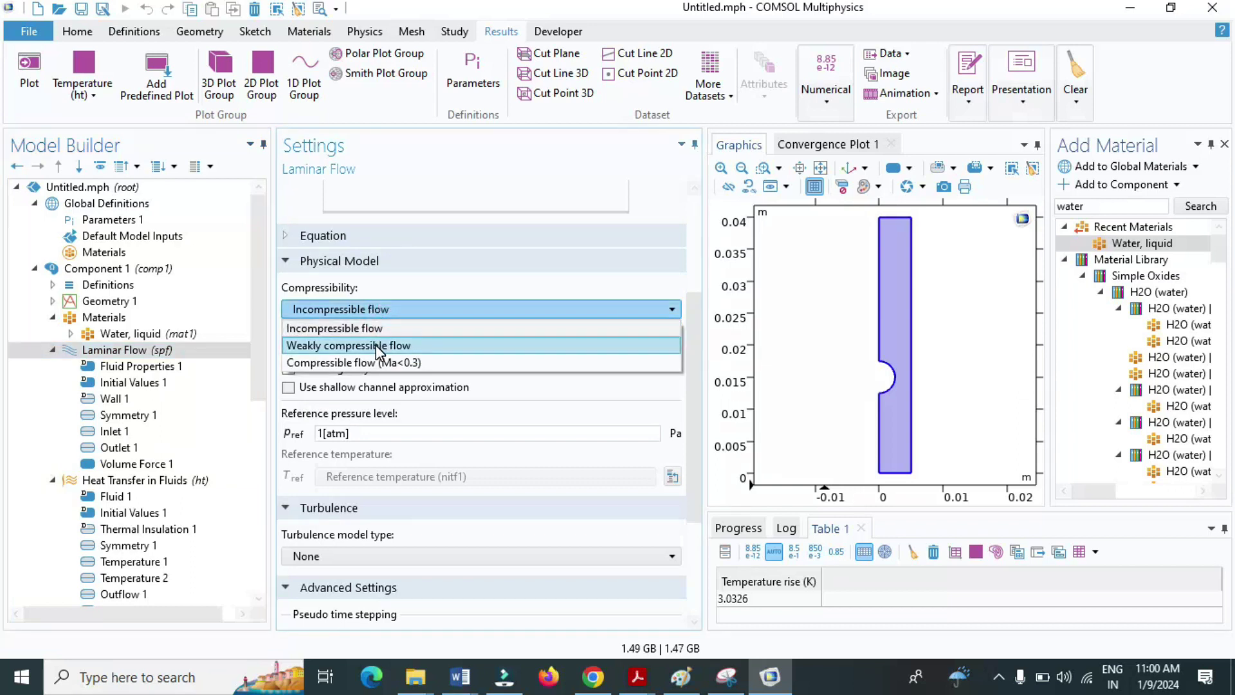
left_click(380, 347)
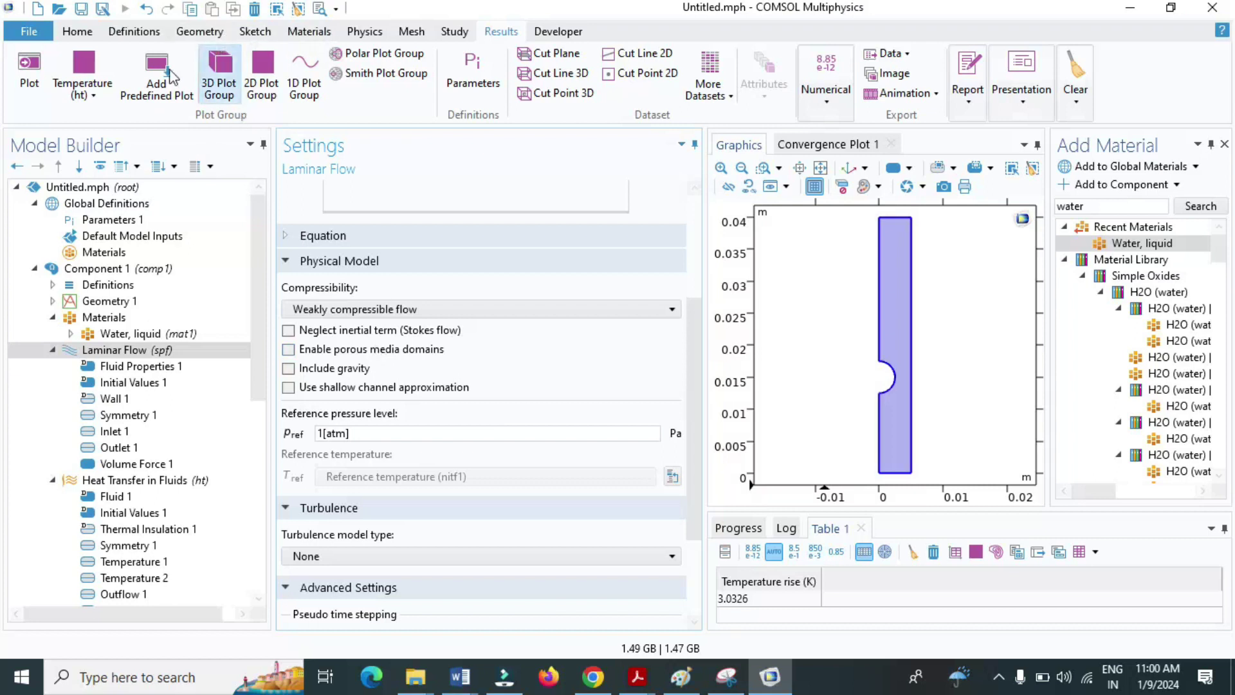
Recompute the study with the weakly compressible flow formulation
left_click(455, 32)
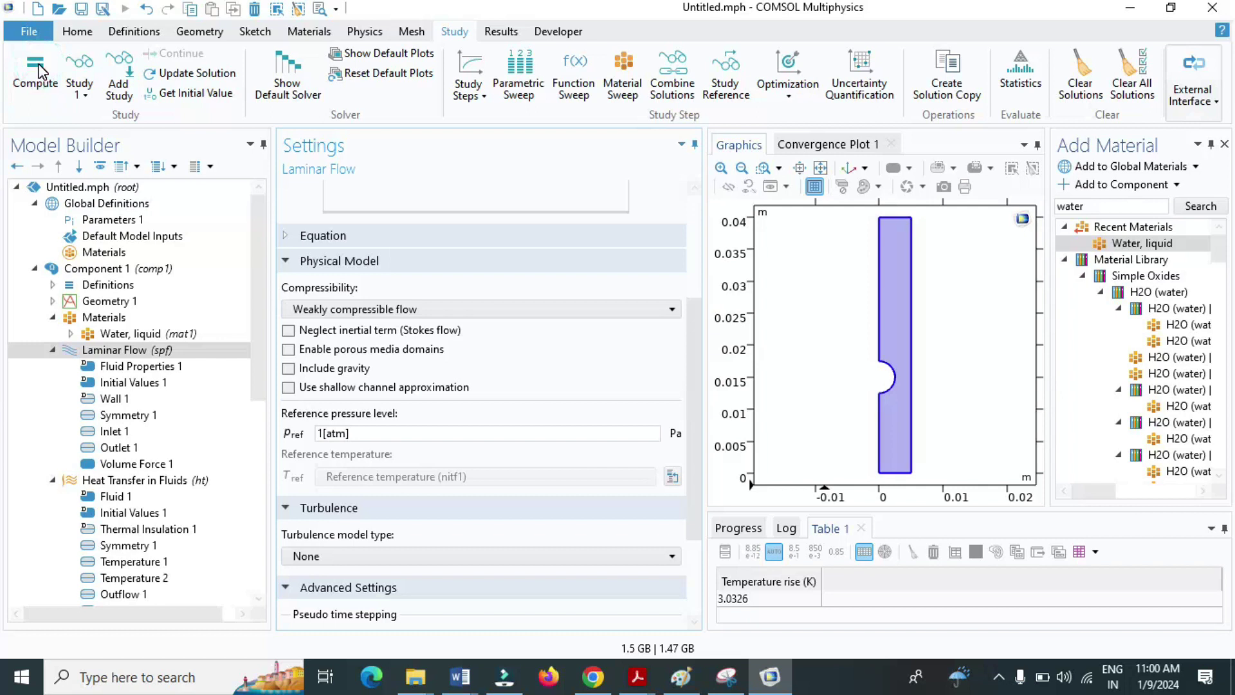
left_click(38, 70)
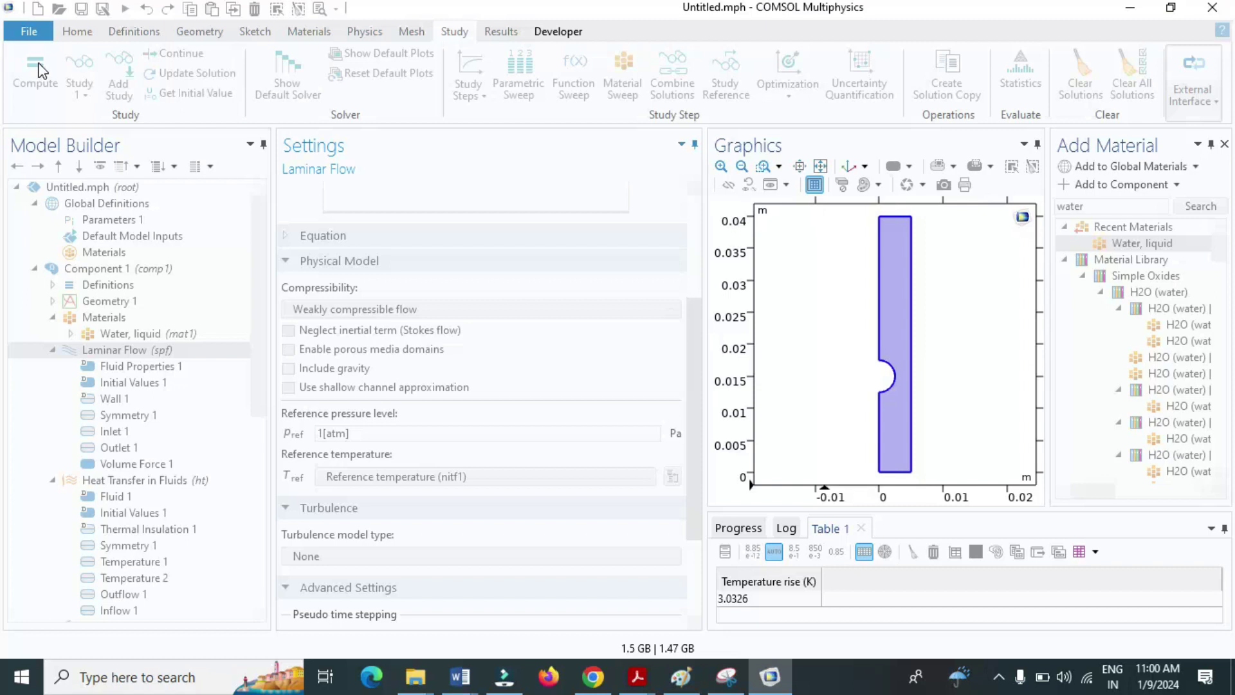
left_click(39, 69)
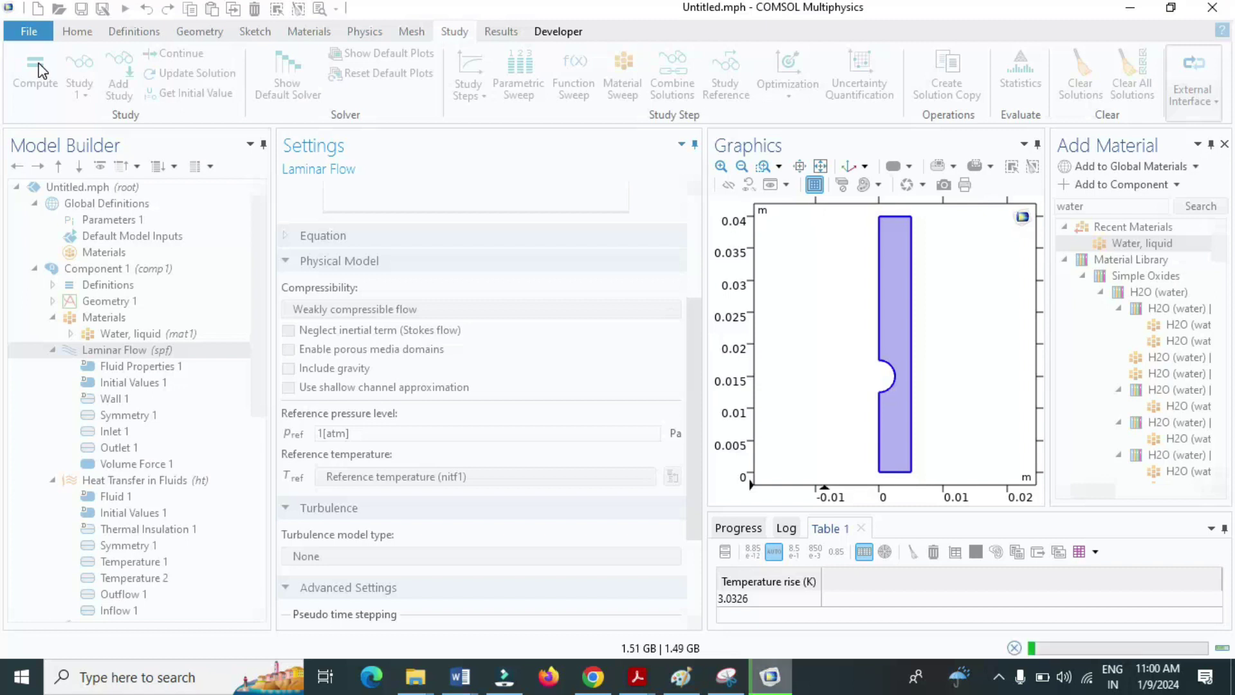